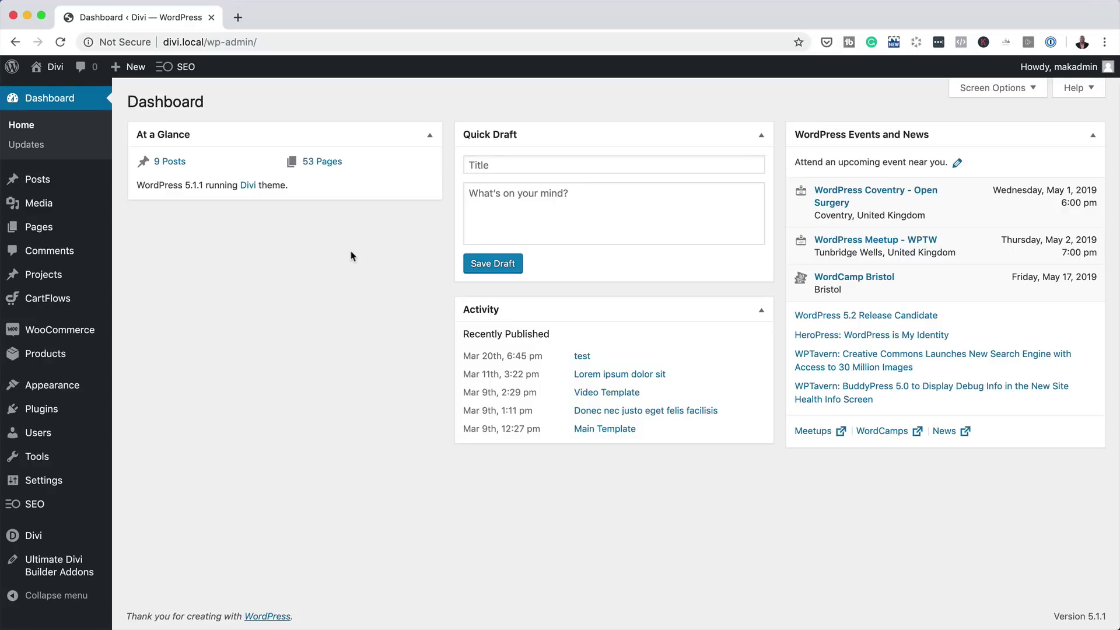
# - Create a new page titled "Endless Horizontal Swipe" and open it in the Divi Builder
pyautogui.moveTo(32, 228)
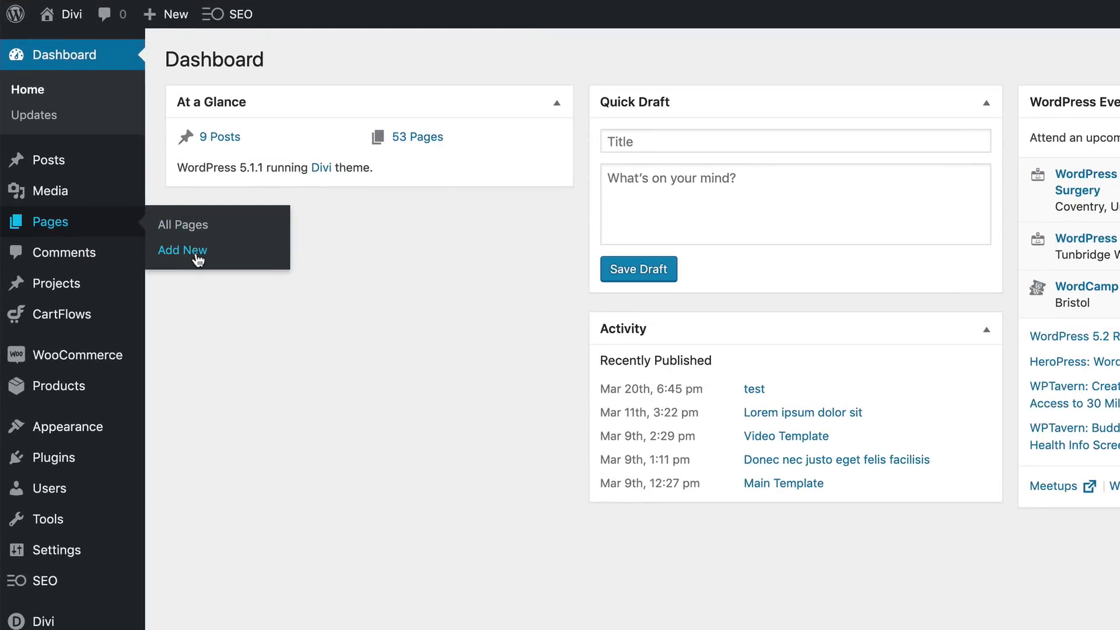
pyautogui.click(198, 261)
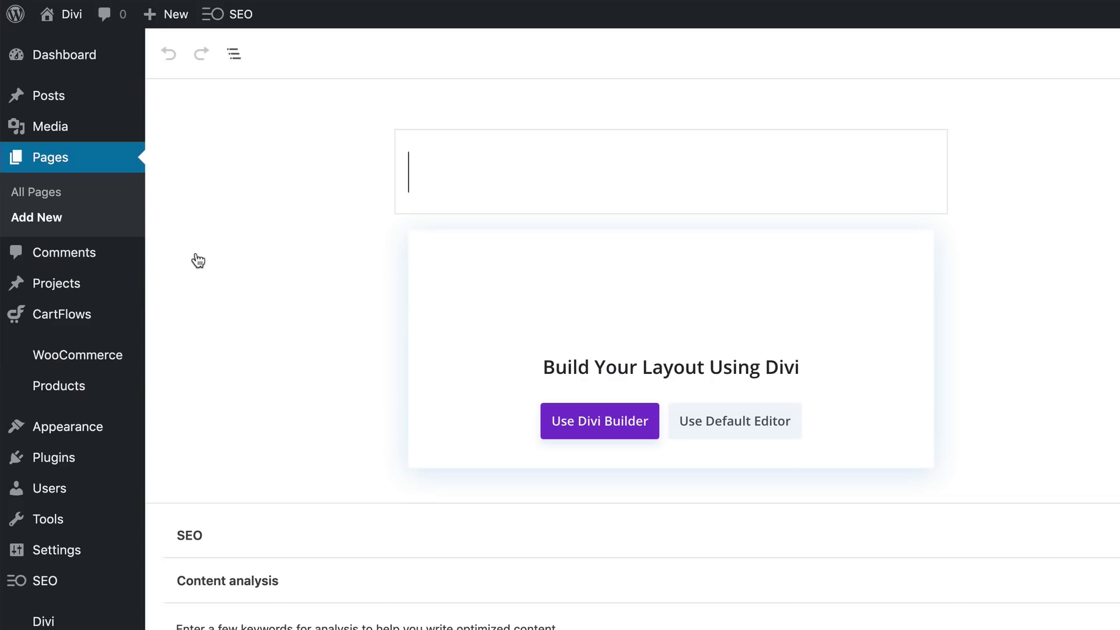
pyautogui.write('Endless Horizontal Swipe')
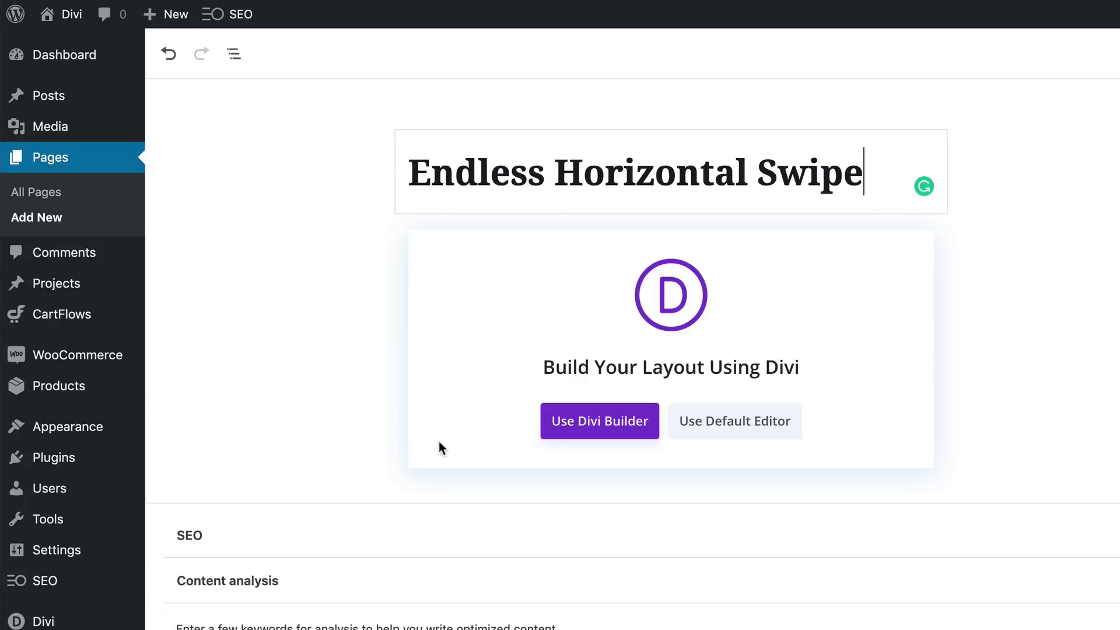
pyautogui.click(612, 428)
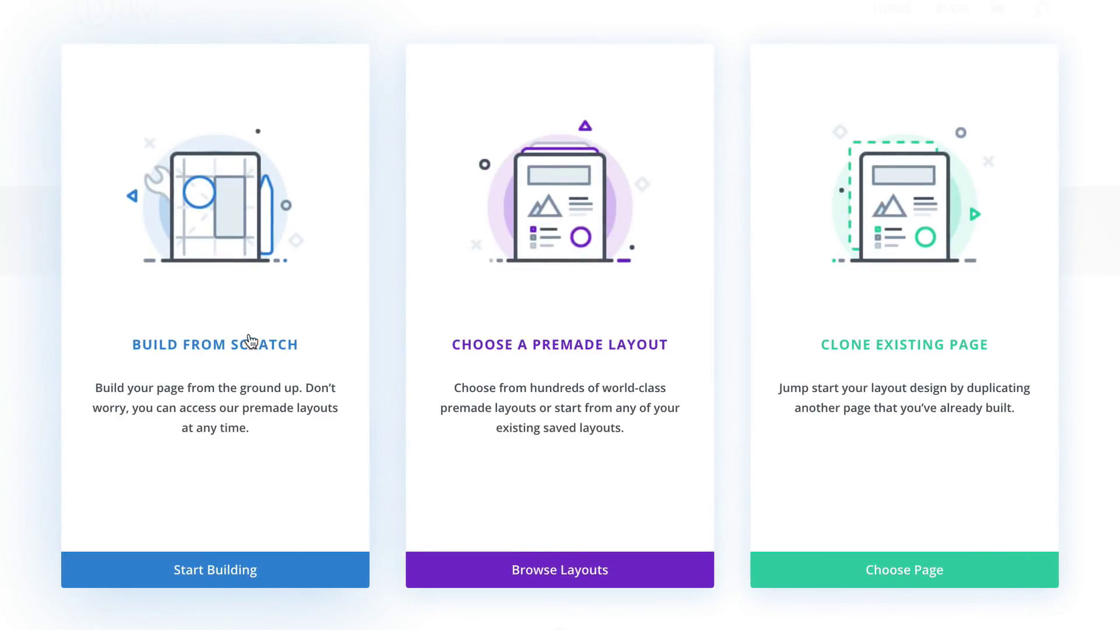
# - Start building the page from scratch with a single-column row, without adding a module
pyautogui.click(220, 570)
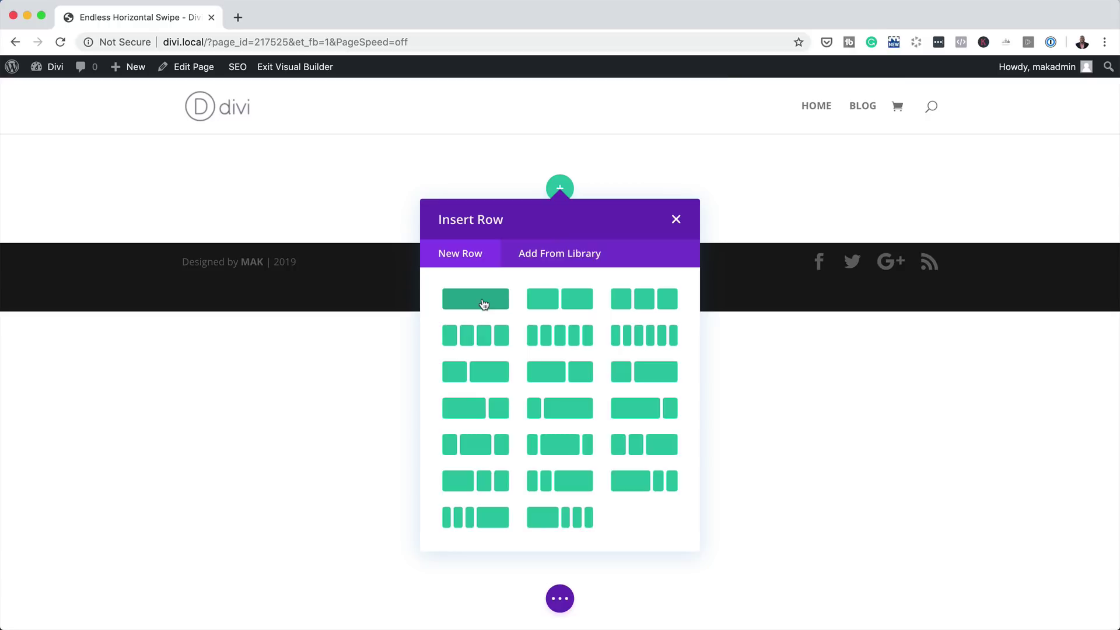
pyautogui.click(484, 304)
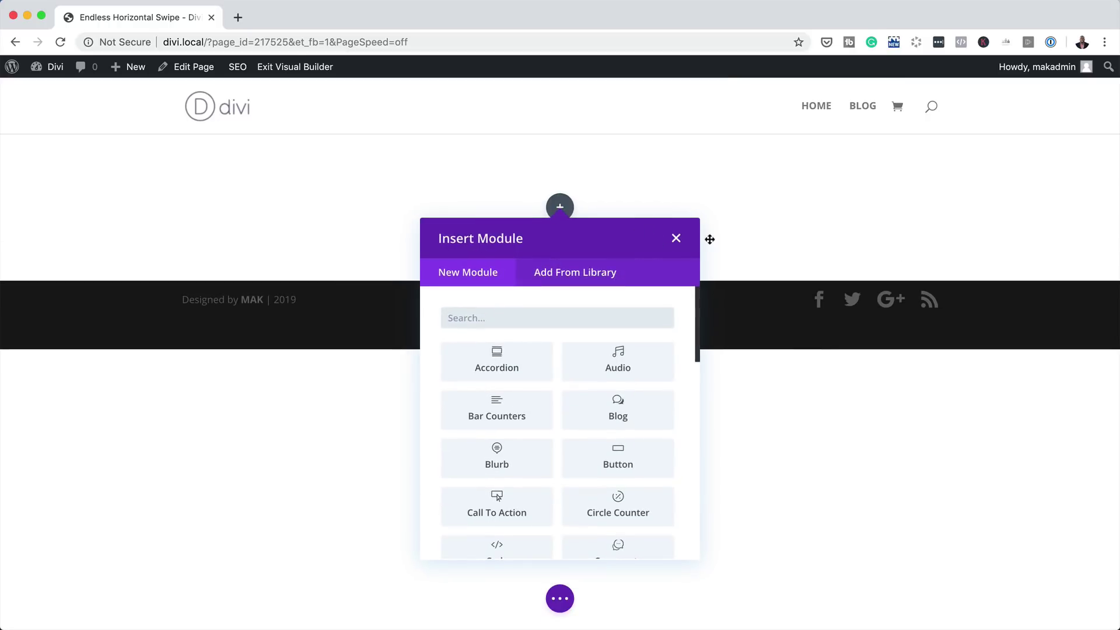
pyautogui.click(676, 238)
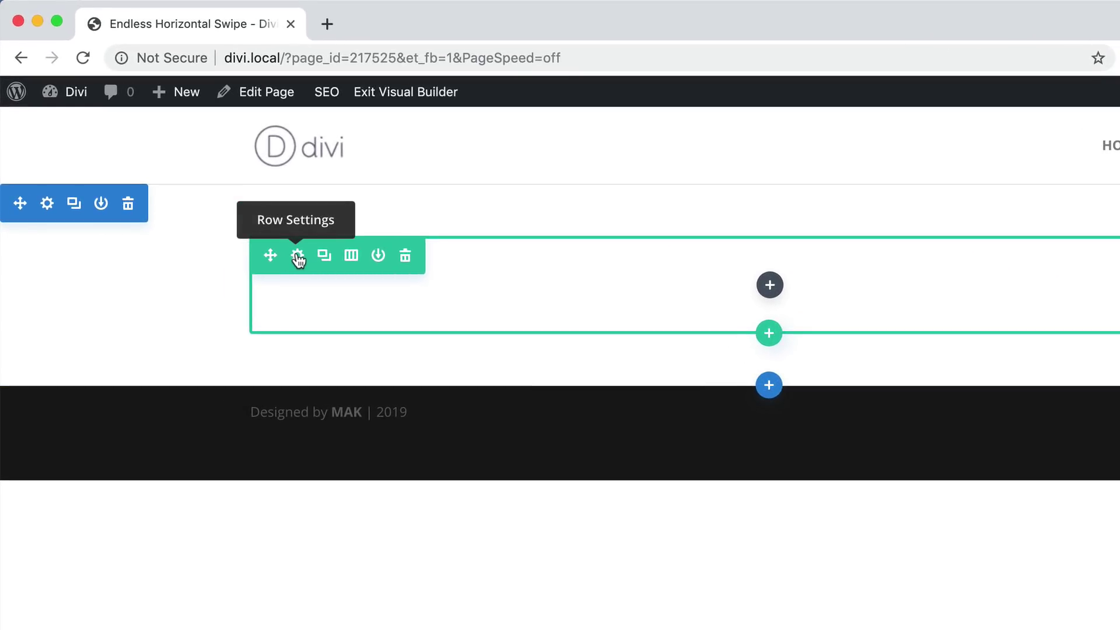
# - Set the row's width and max width to 100%, and enable a custom gutter width of 1
pyautogui.click(297, 256)
pyautogui.click(146, 150)
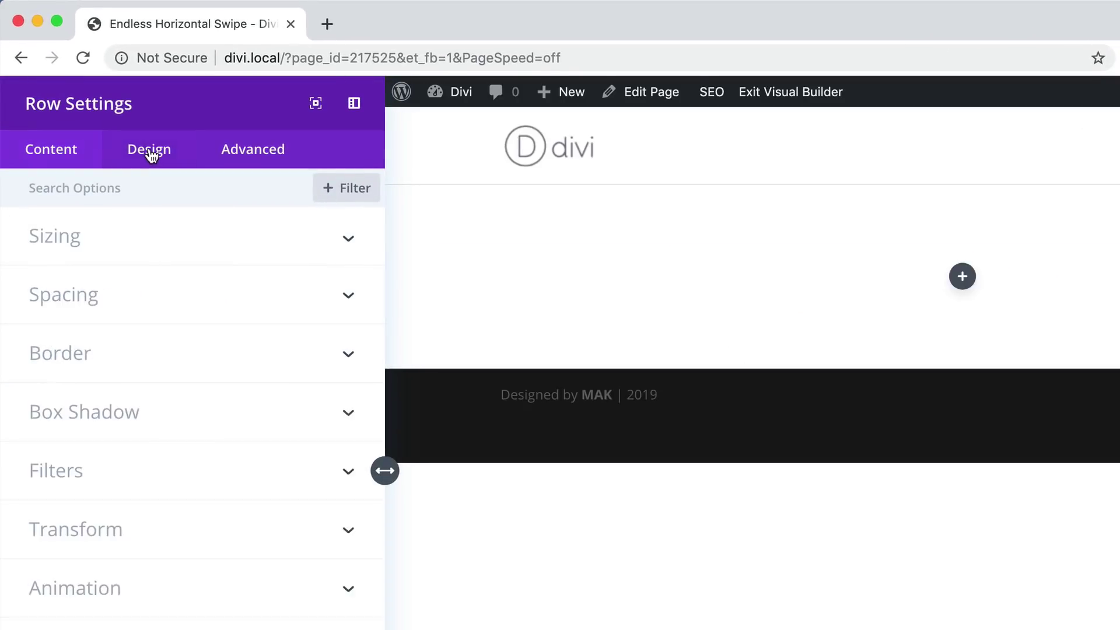
pyautogui.click(61, 163)
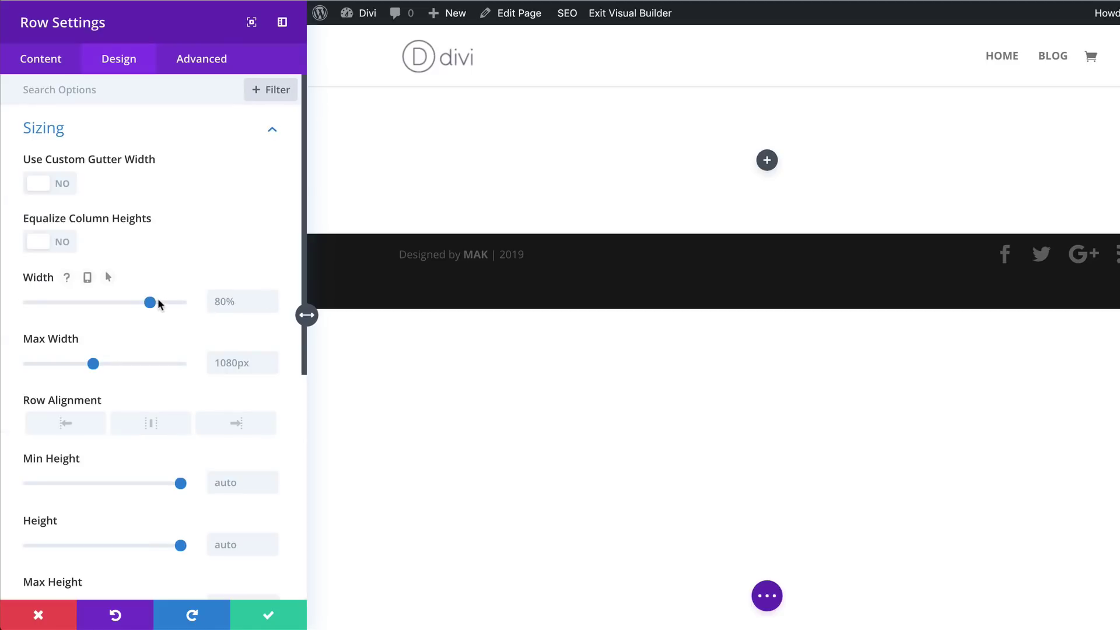
pyautogui.moveTo(149, 303); pyautogui.dragTo(201, 307)
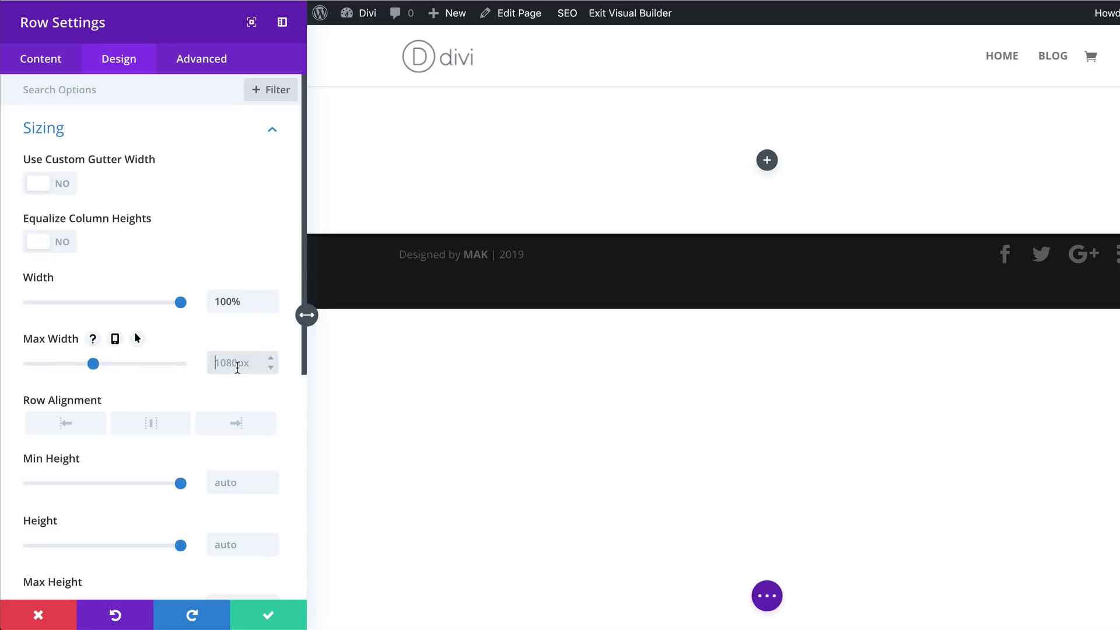
pyautogui.click(237, 368)
pyautogui.write('100%')
pyautogui.click(75, 185)
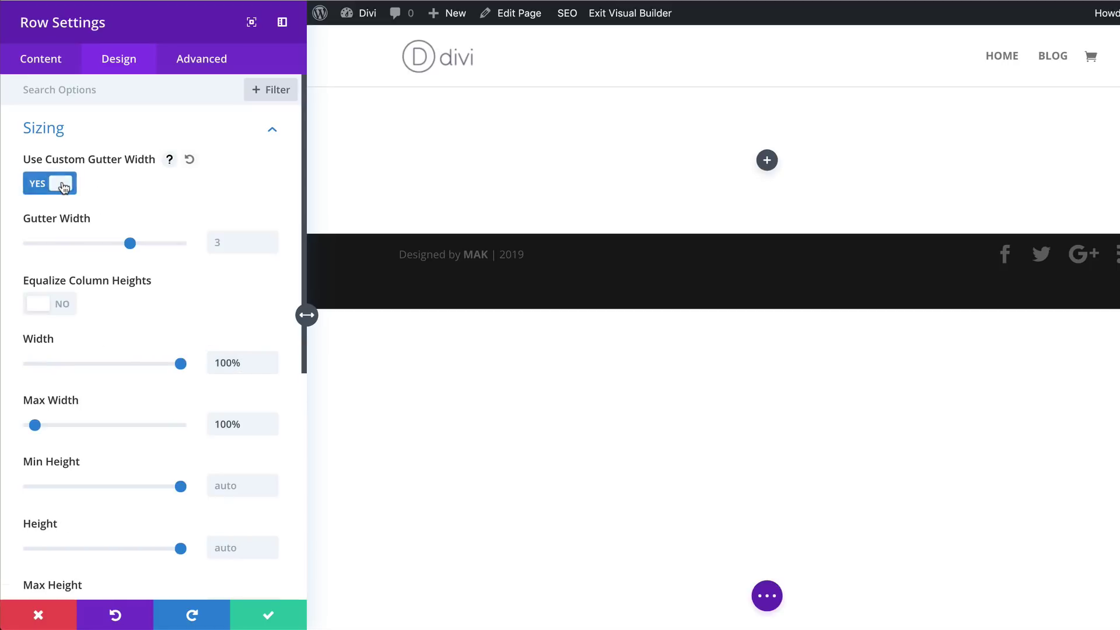
pyautogui.moveTo(130, 243); pyautogui.dragTo(3, 248)
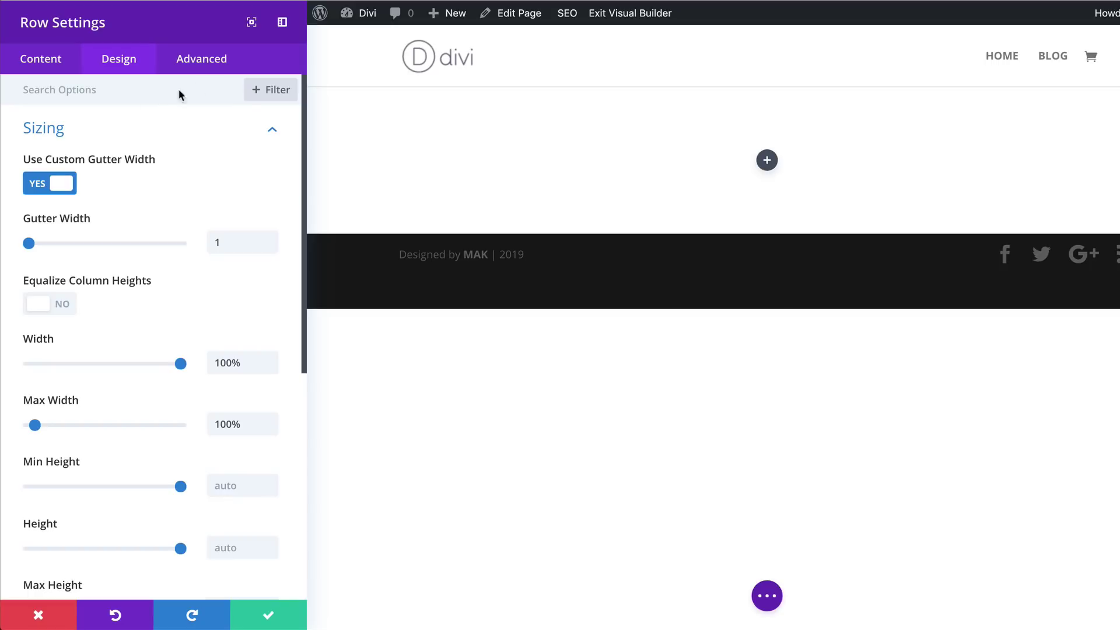
# - Add the custom CSS "overflow-x: scroll; display: grid; grid-template-columns: repeat(6, 70%);" to the row's Column Main Element and save the row settings
pyautogui.click(205, 61)
pyautogui.click(95, 175)
pyautogui.scroll(-2, 172, 420)
pyautogui.scroll(-5, 172, 420)
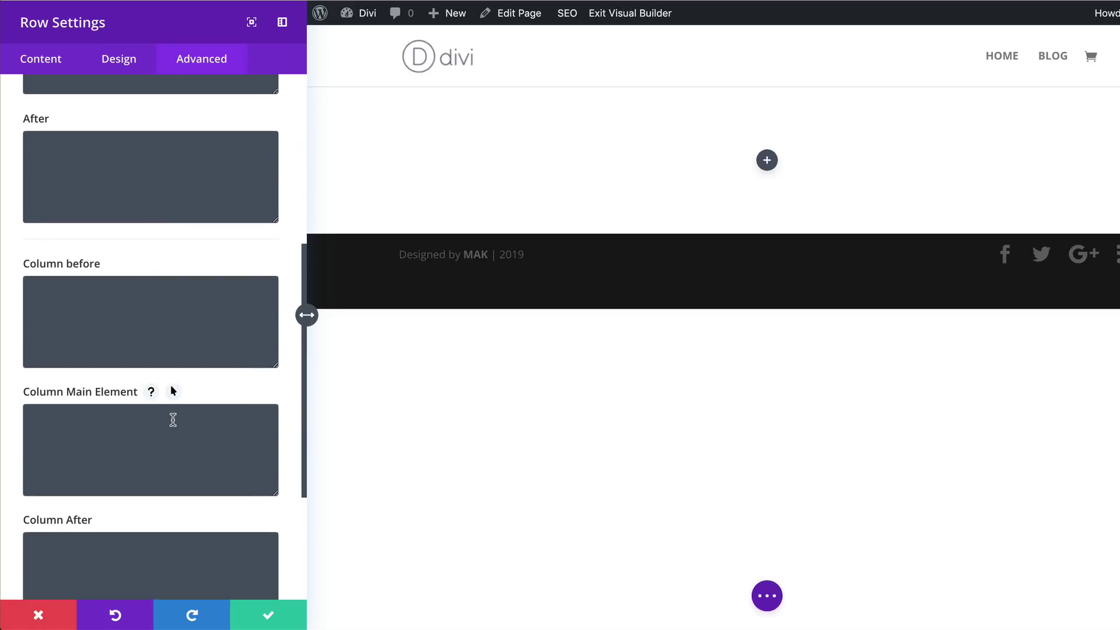
pyautogui.write('overflow-x: scroll; display: grid; grid-template-columns: repeat(6, 70%);')
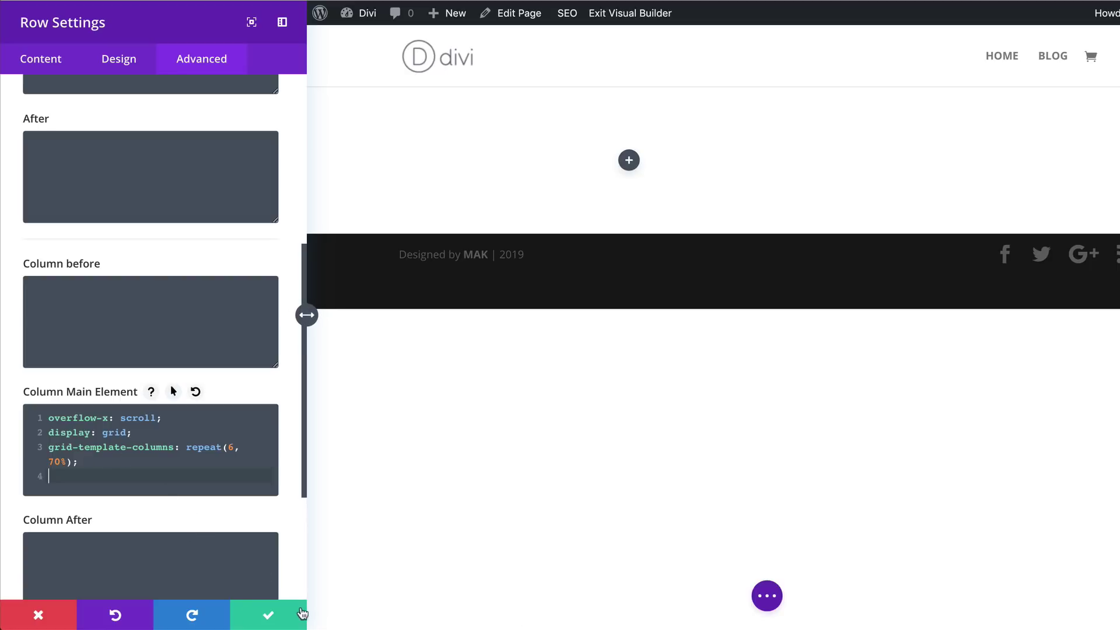
pyautogui.click(271, 617)
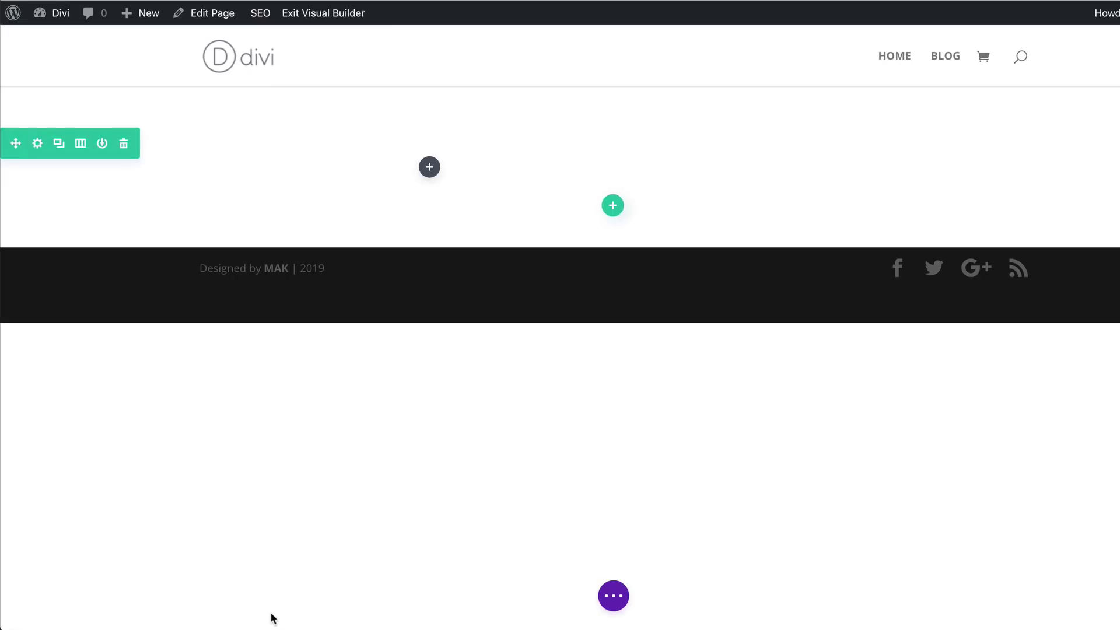
# - Insert a Call To Action module into the row's column
pyautogui.click(430, 169)
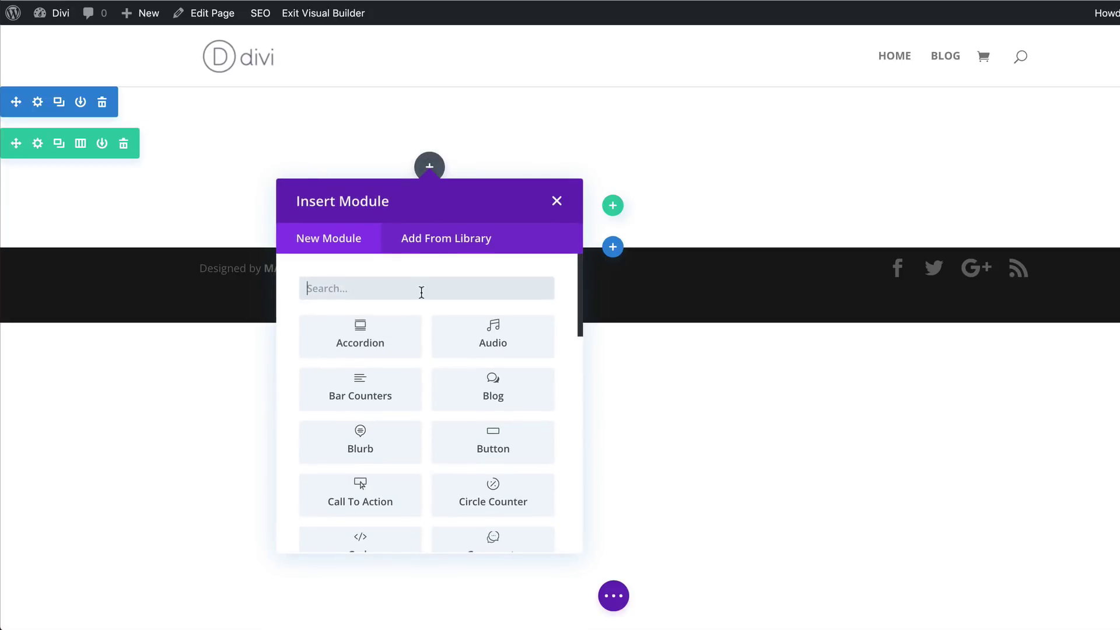
pyautogui.write('call')
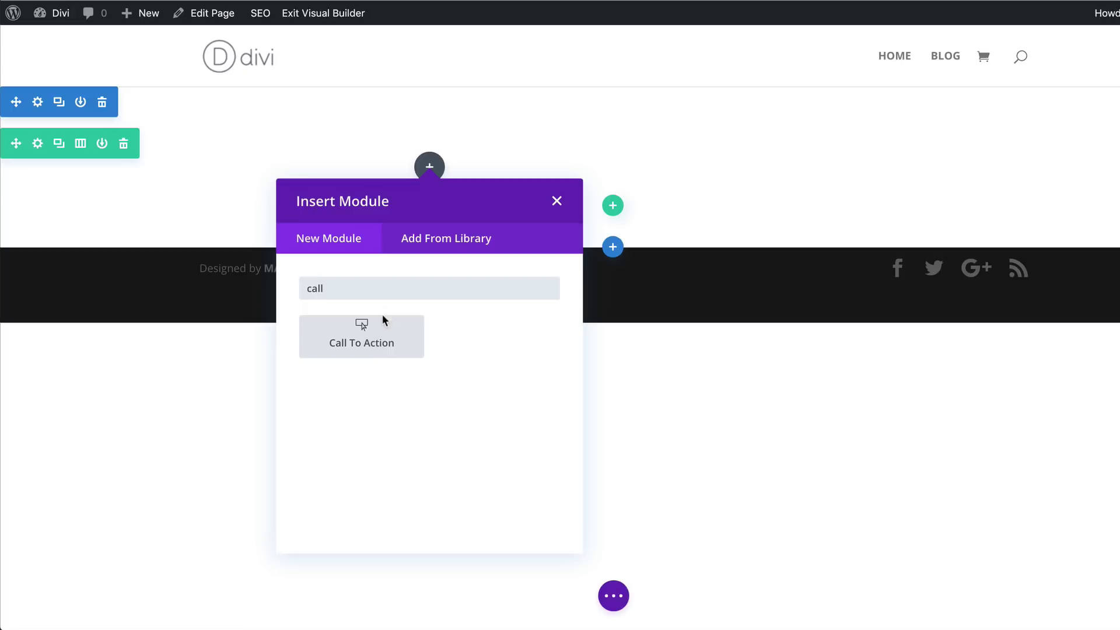
pyautogui.click(376, 340)
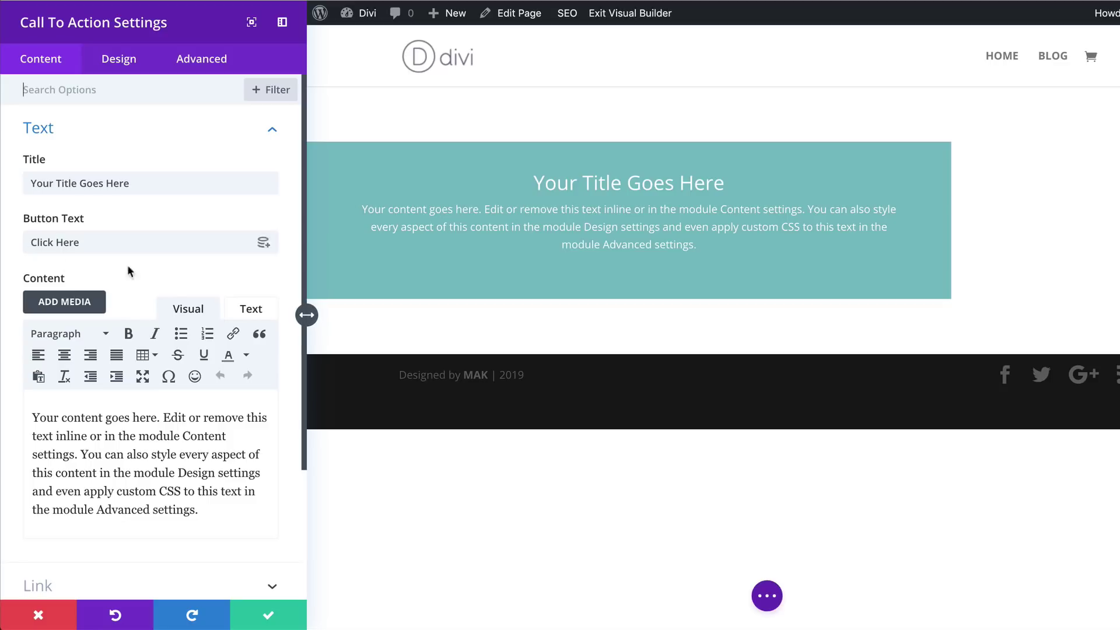
# - Set the Call To Action module's Button Link URL to "#"
pyautogui.scroll(-3, 175, 286)
pyautogui.scroll(-1, 176, 279)
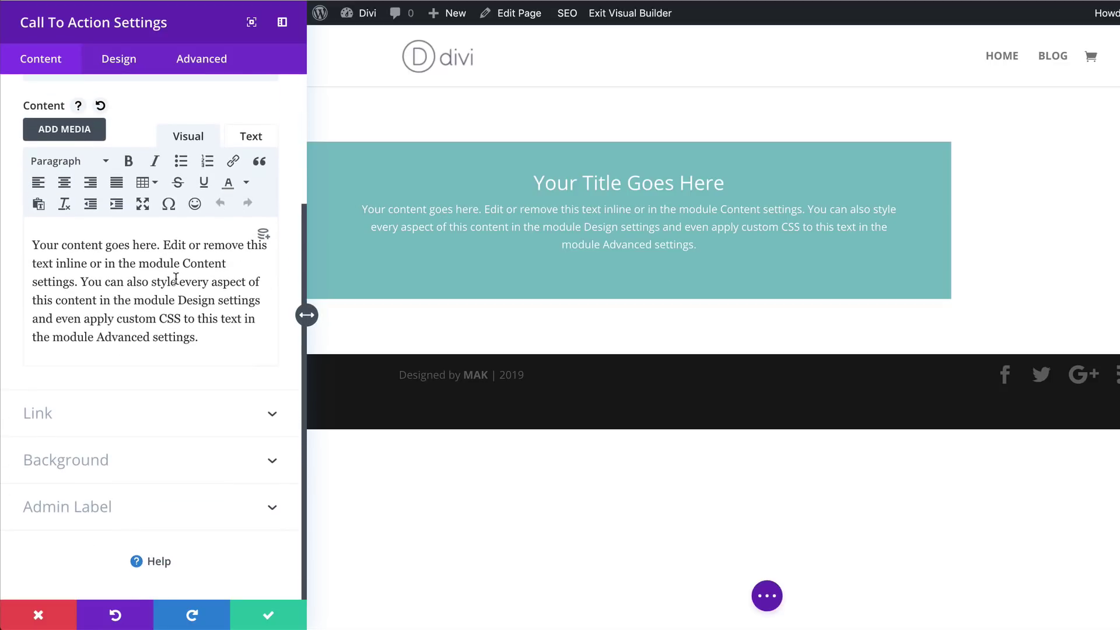
pyautogui.click(54, 415)
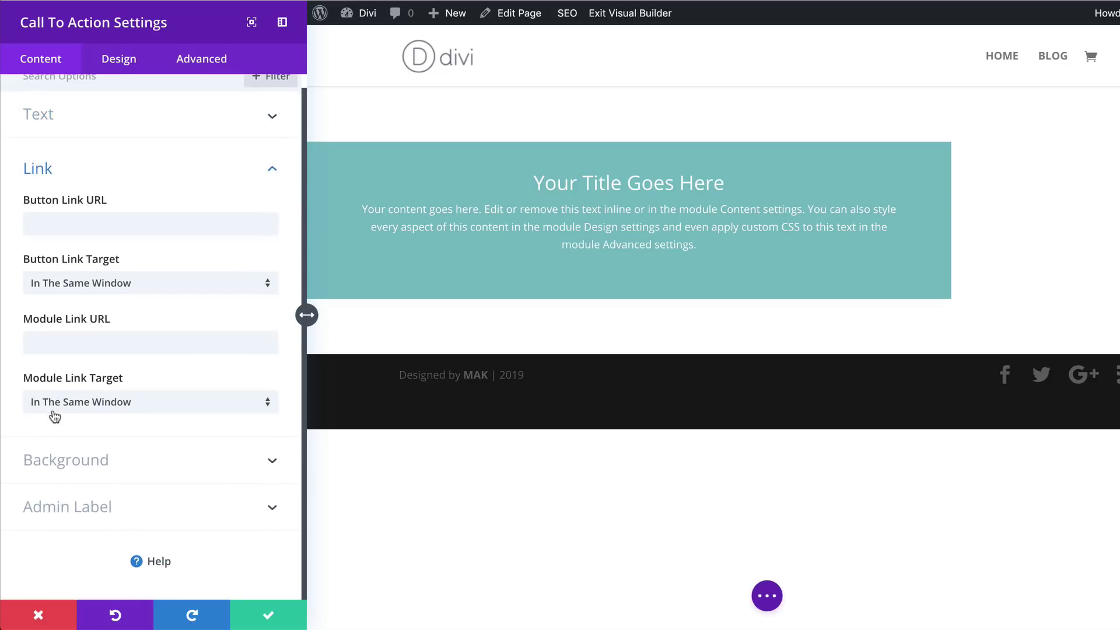
pyautogui.click(65, 229)
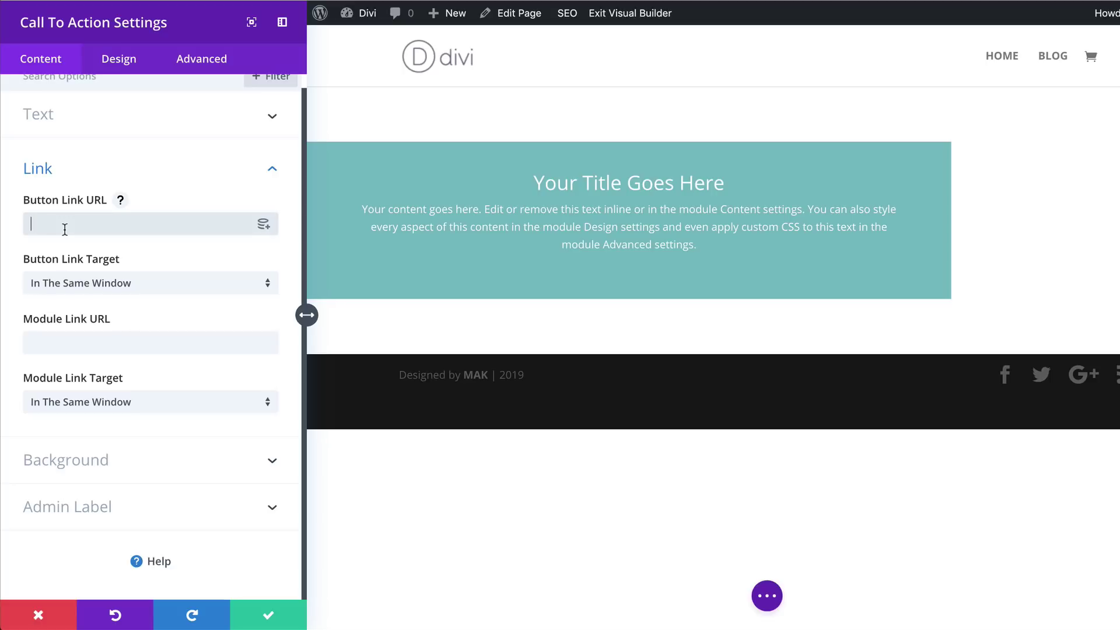
pyautogui.write('#')
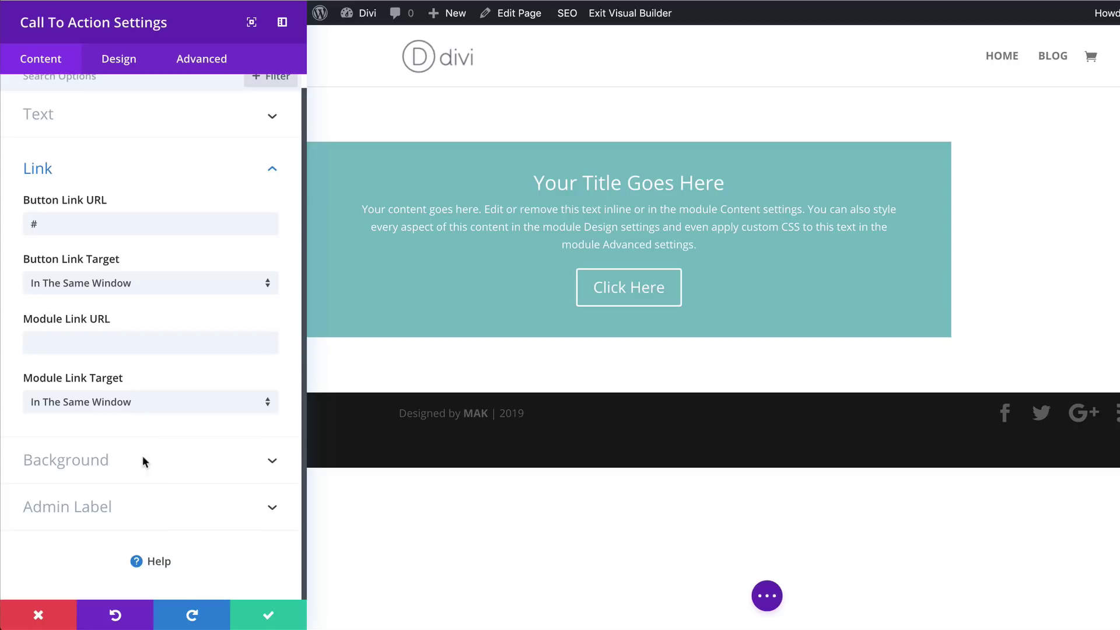
# - Add a background gradient to the Call To Action module with #802bff as first color and #001519 as second color
pyautogui.click(91, 460)
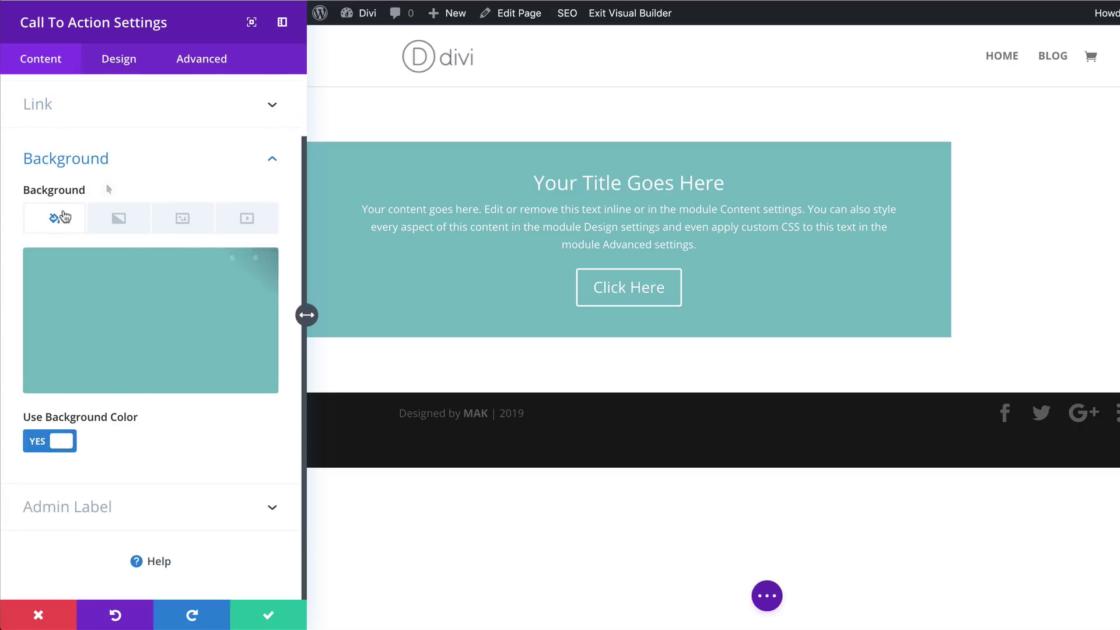
pyautogui.click(119, 219)
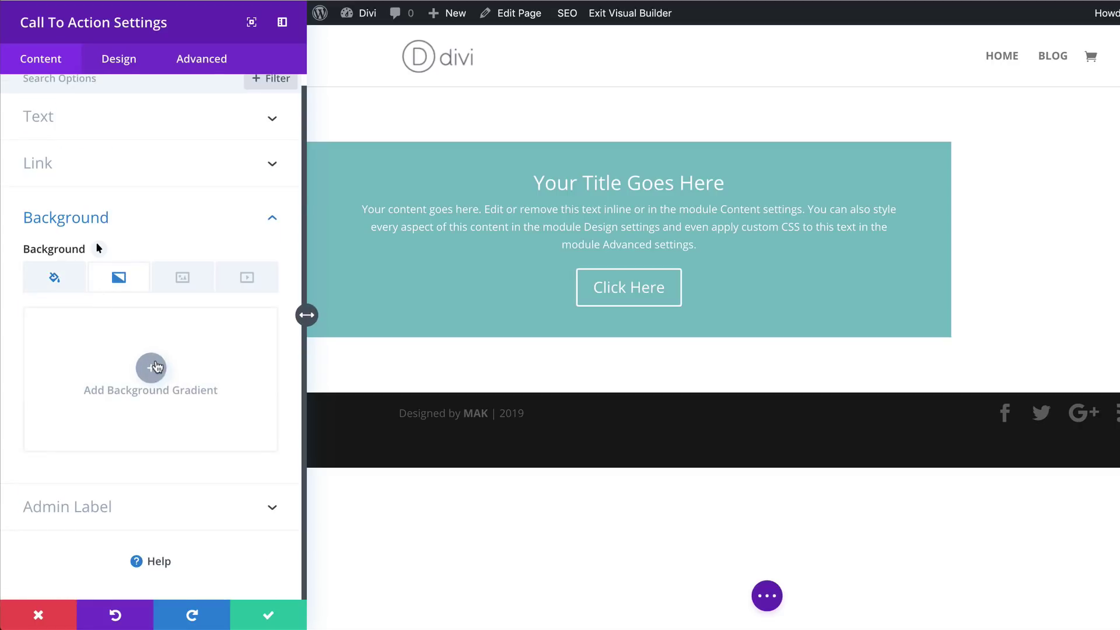
pyautogui.click(154, 367)
pyautogui.click(35, 420)
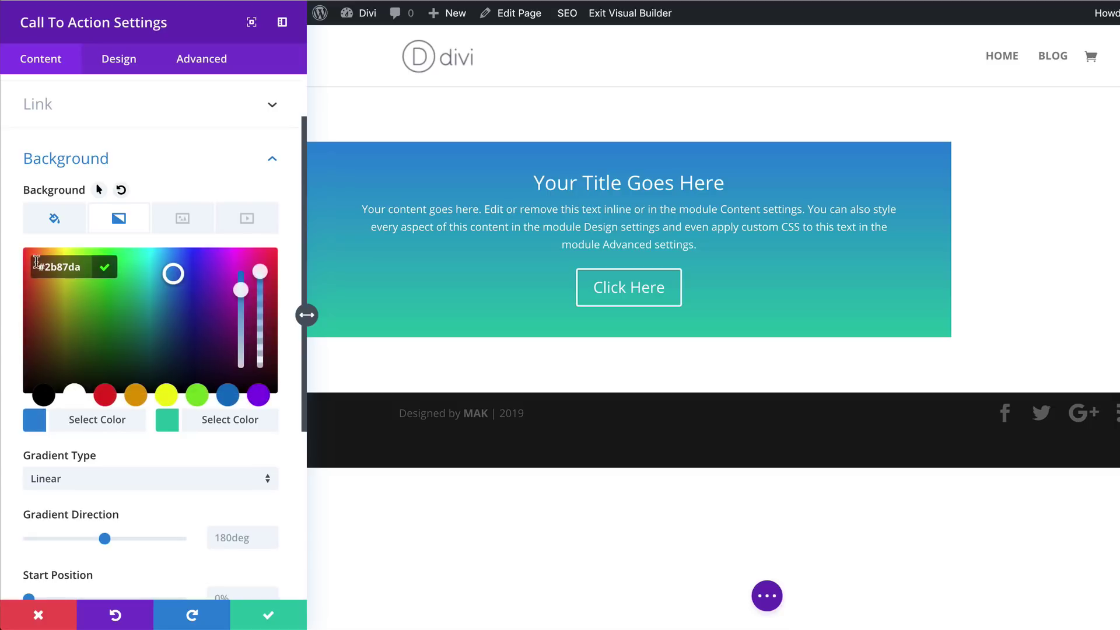
pyautogui.moveTo(46, 267); pyautogui.dragTo(86, 266)
pyautogui.write('802bff')
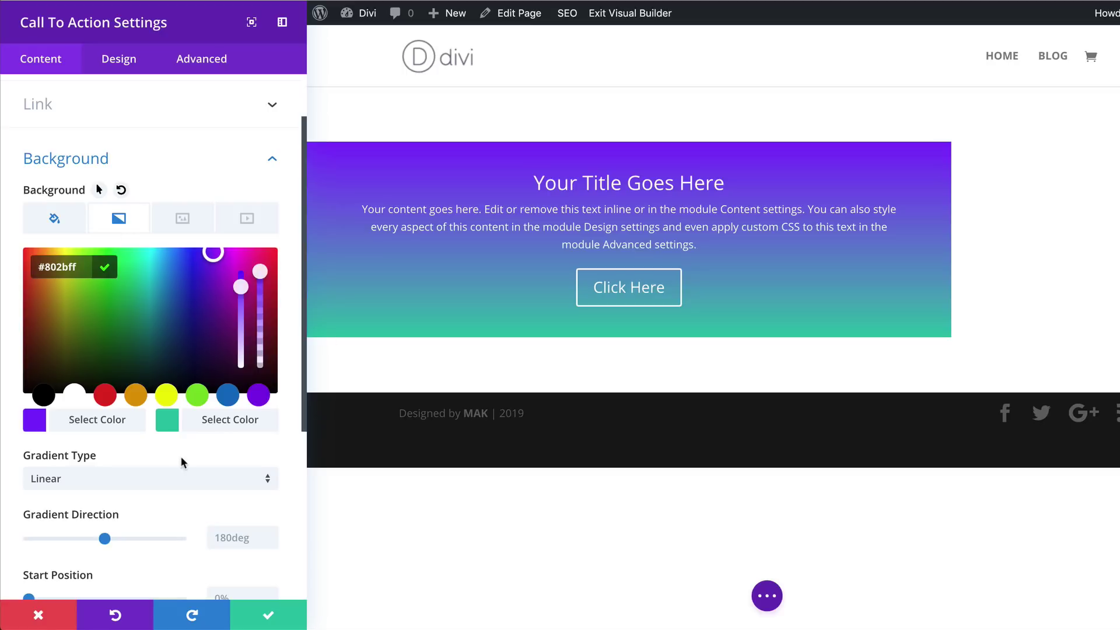
pyautogui.click(168, 423)
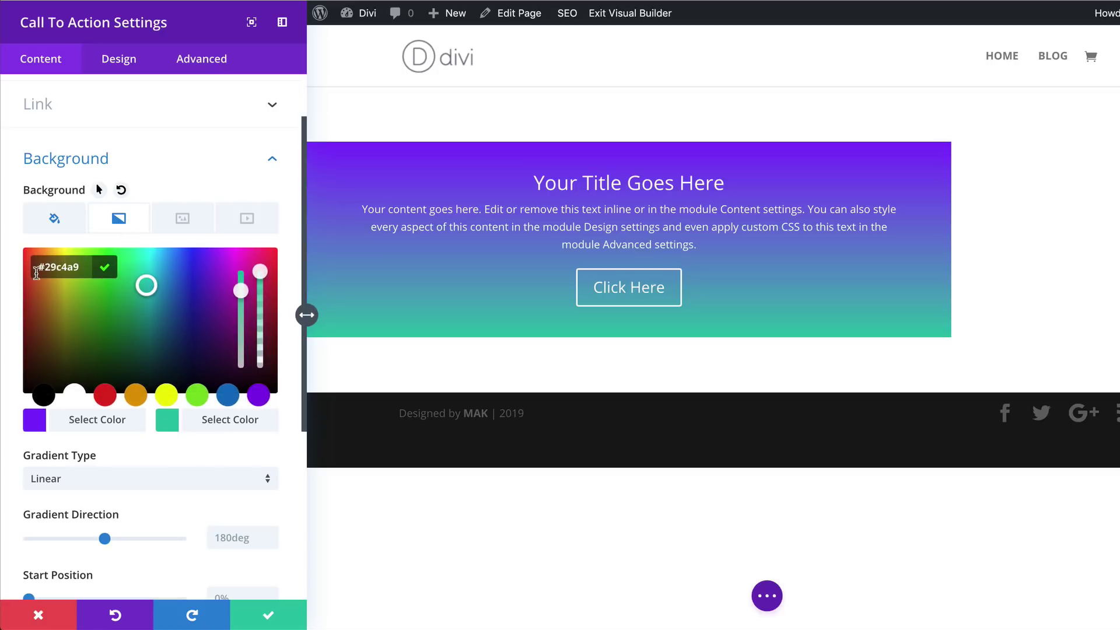
pyautogui.moveTo(44, 267); pyautogui.dragTo(94, 268)
pyautogui.write('001519')
# - Add the solid magenta-to-teal rounded triangle image from the Media Library as the module's background image
pyautogui.scroll(-4, 163, 403)
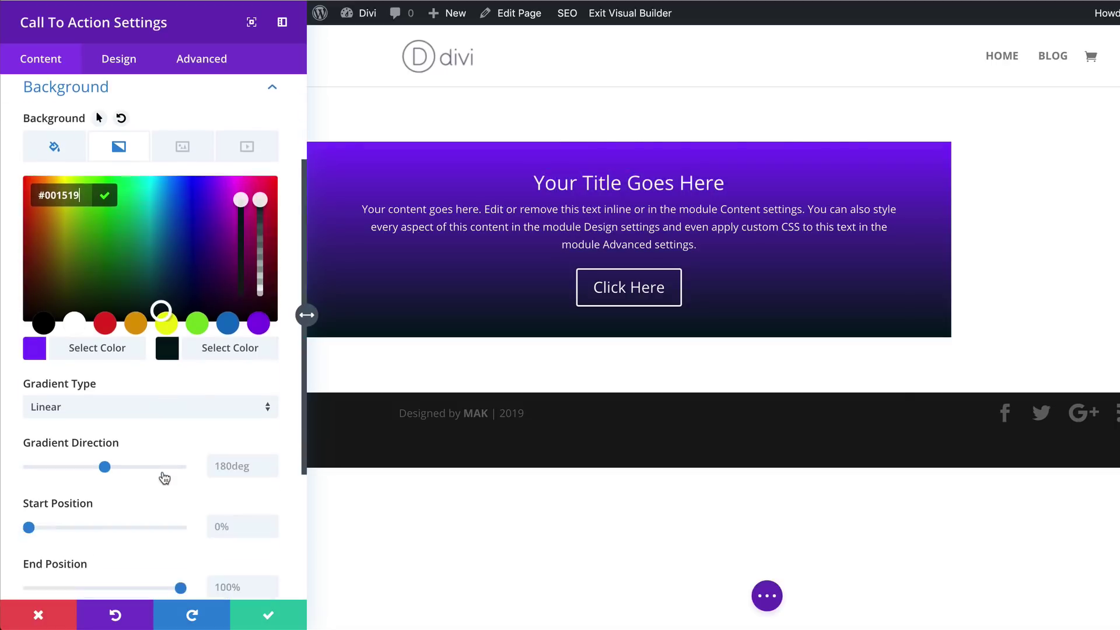
pyautogui.scroll(-3, 163, 476)
pyautogui.scroll(5, 164, 476)
pyautogui.scroll(3, 164, 477)
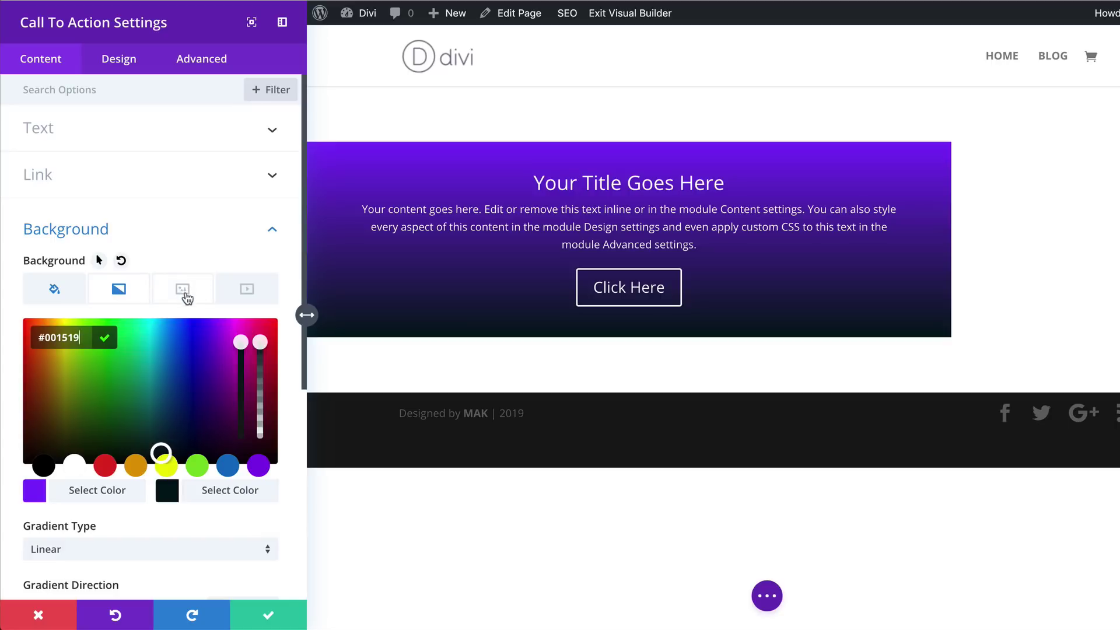
pyautogui.click(185, 293)
pyautogui.click(151, 380)
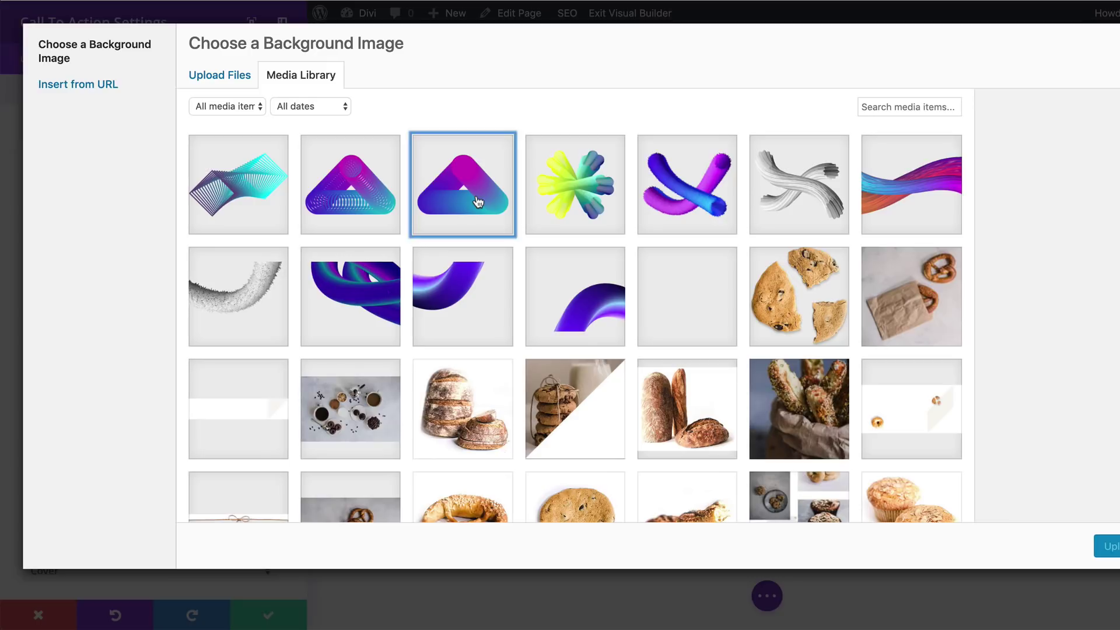
pyautogui.click(477, 201)
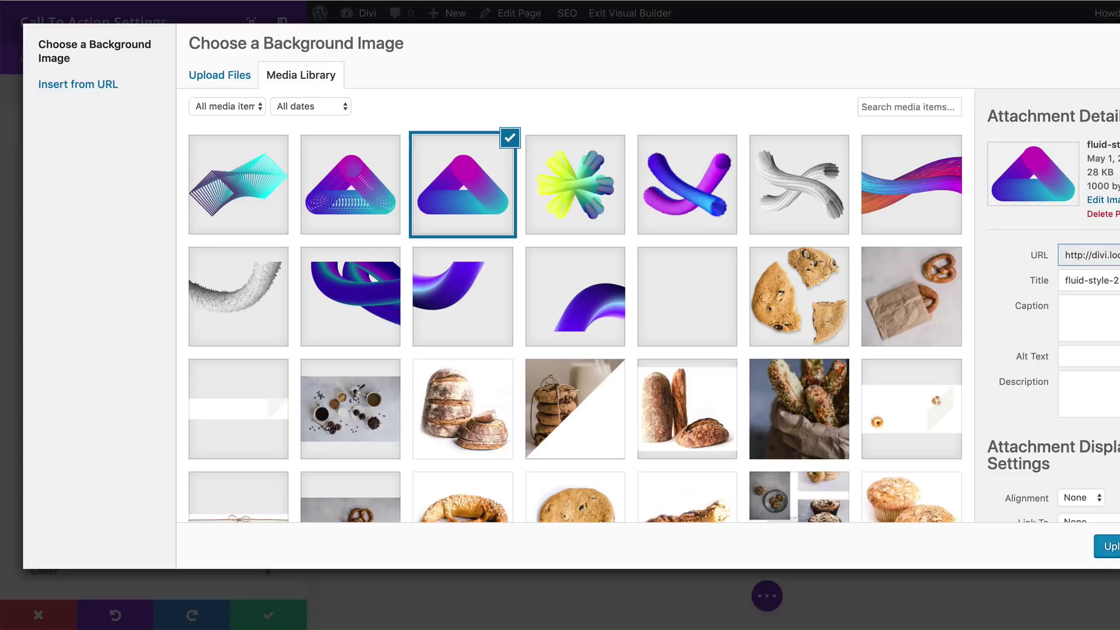
pyautogui.click(1108, 546)
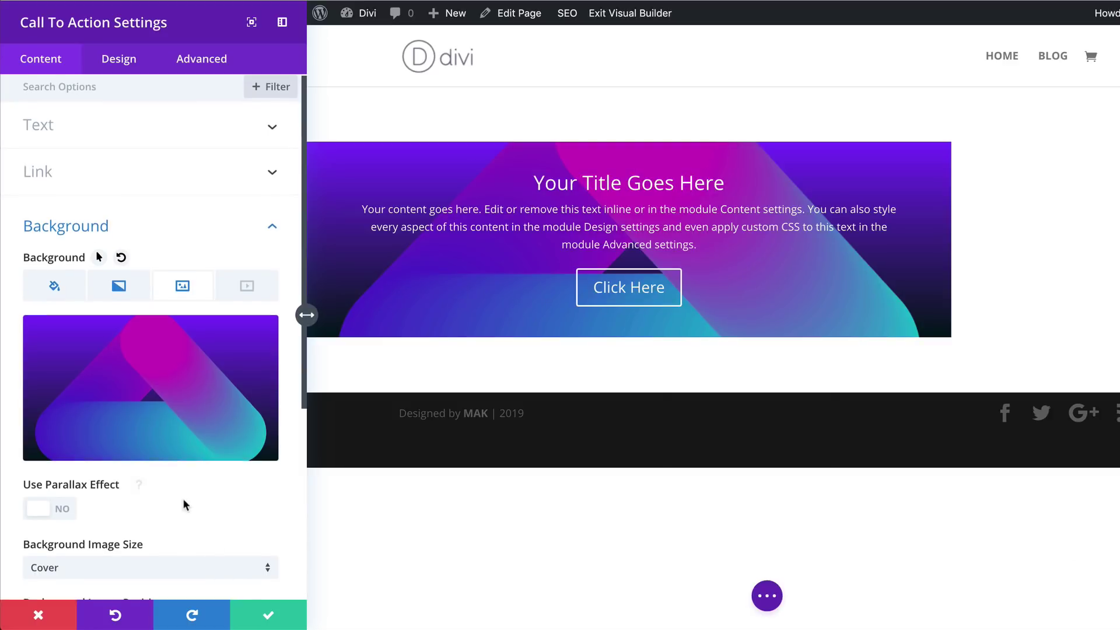
# - Set the Call To Action module's background image size to Fit and its background image blend to Overlay
pyautogui.scroll(-3, 183, 499)
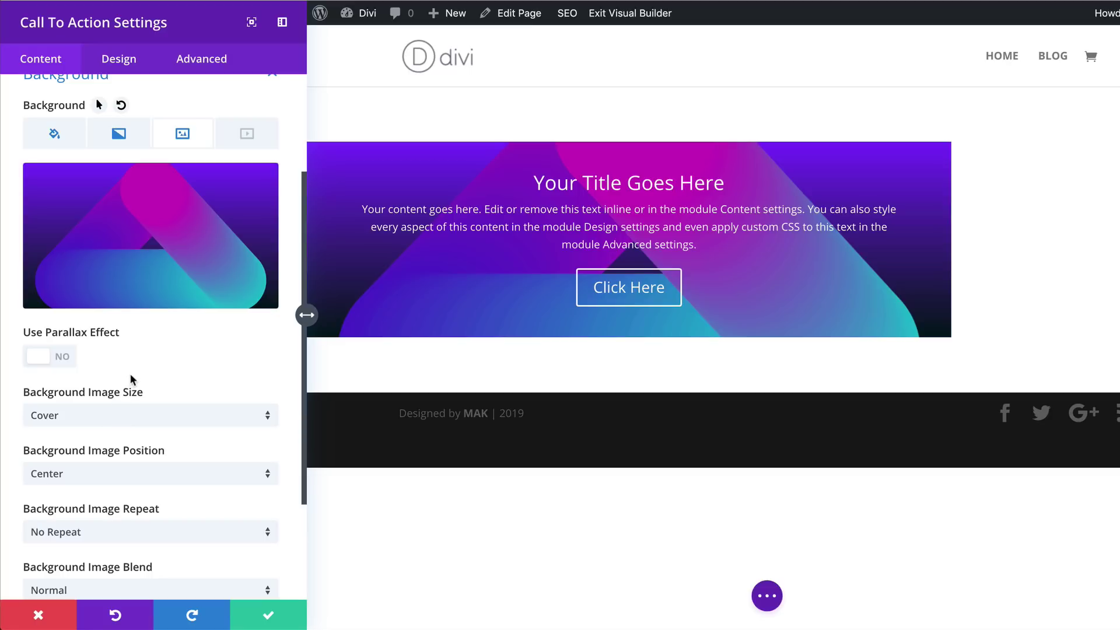
pyautogui.scroll(-1, 103, 415)
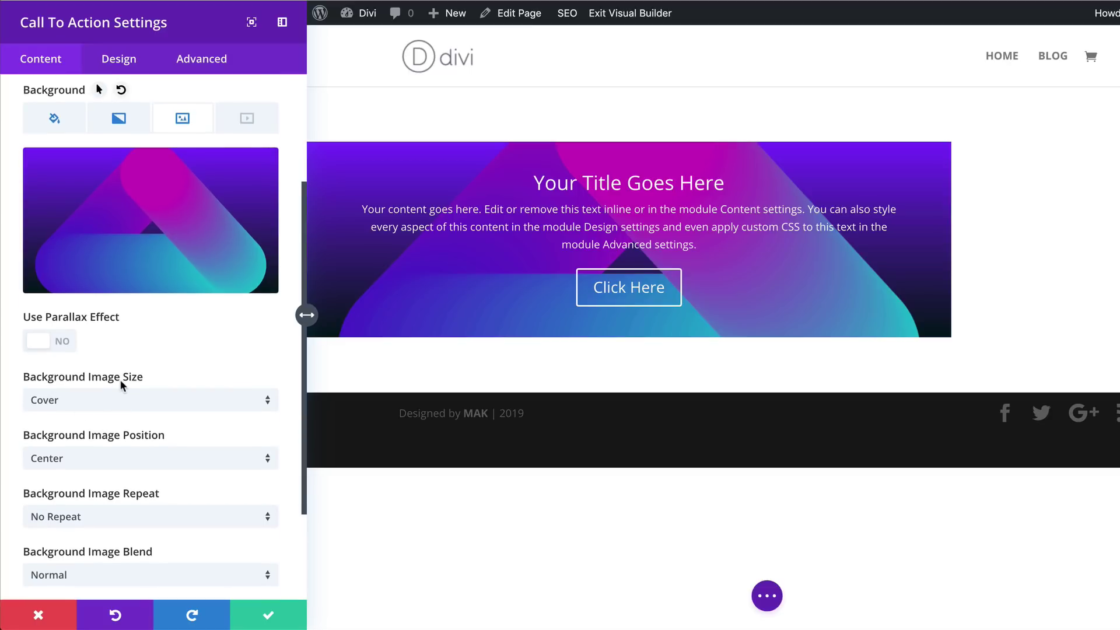
pyautogui.click(100, 400)
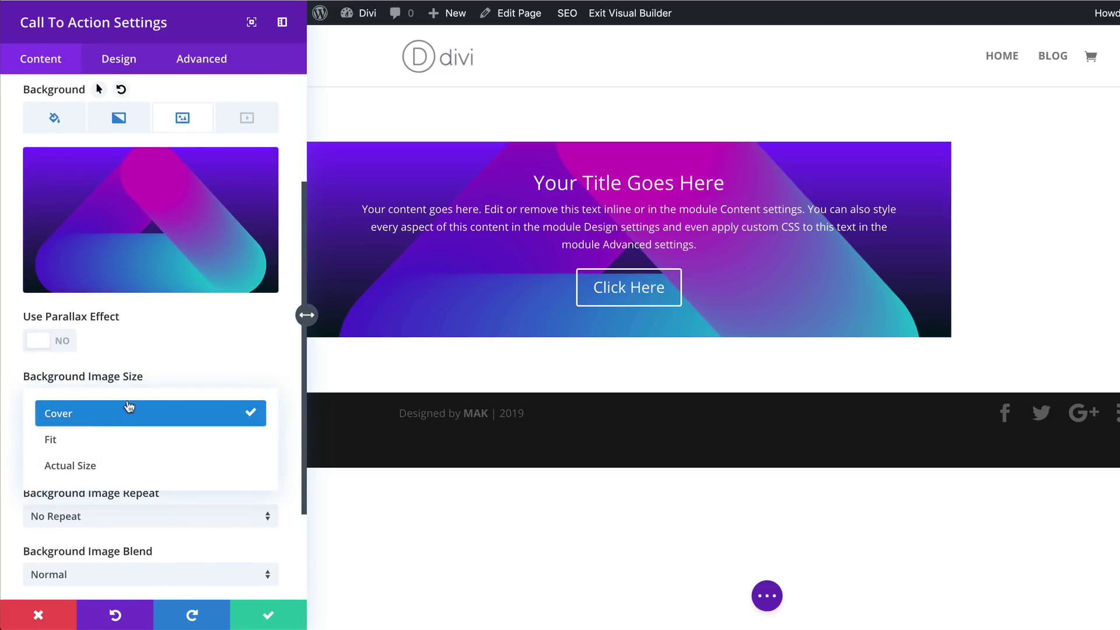
pyautogui.click(94, 438)
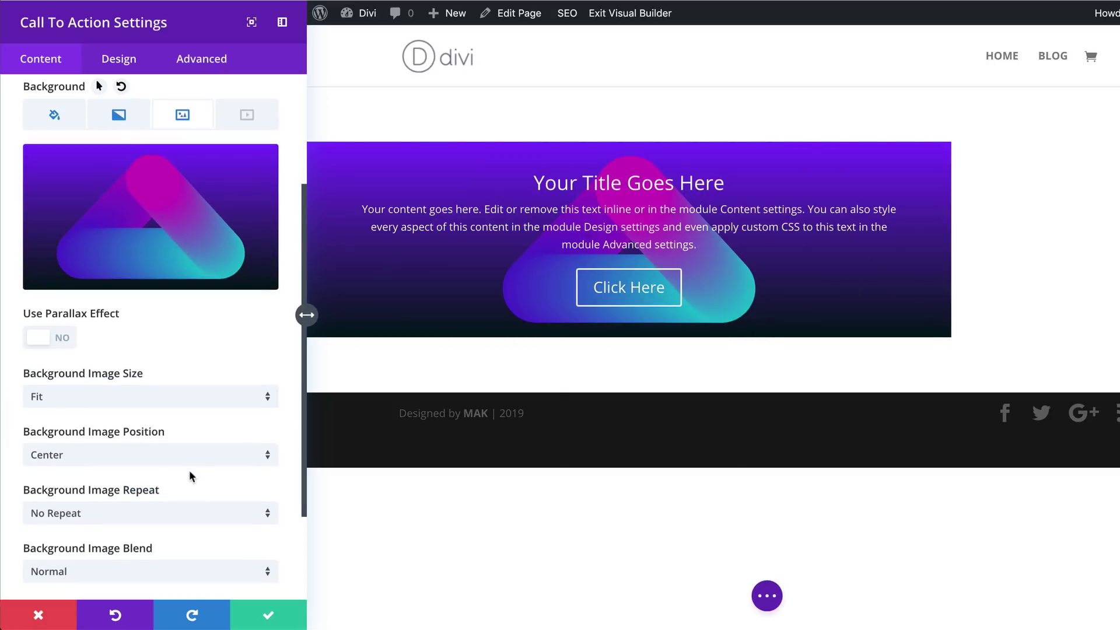
pyautogui.scroll(-3, 189, 470)
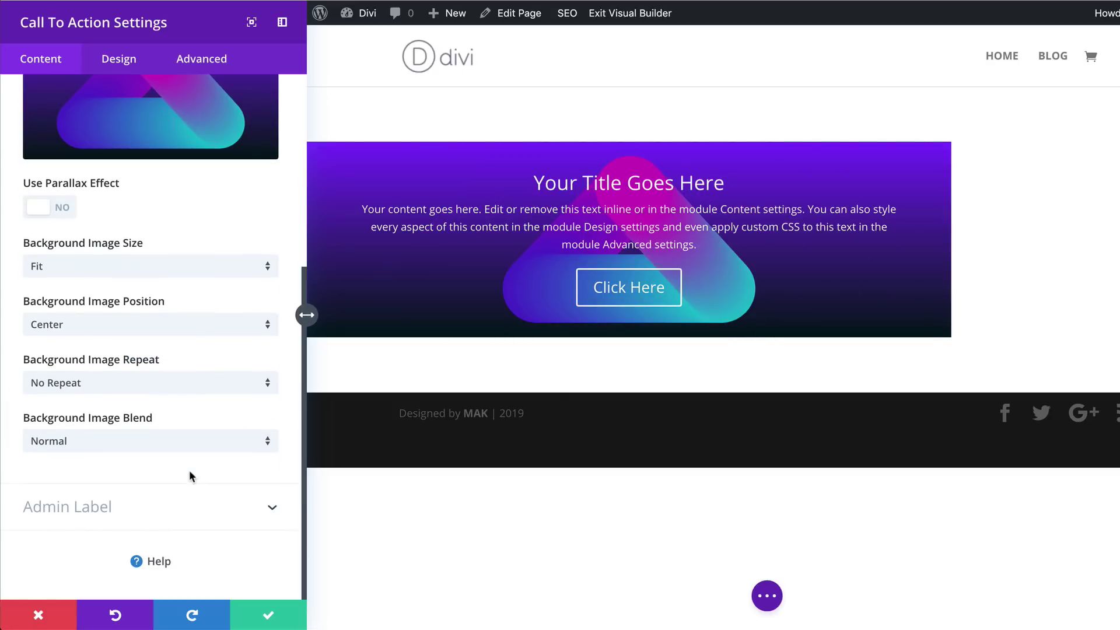
pyautogui.click(114, 448)
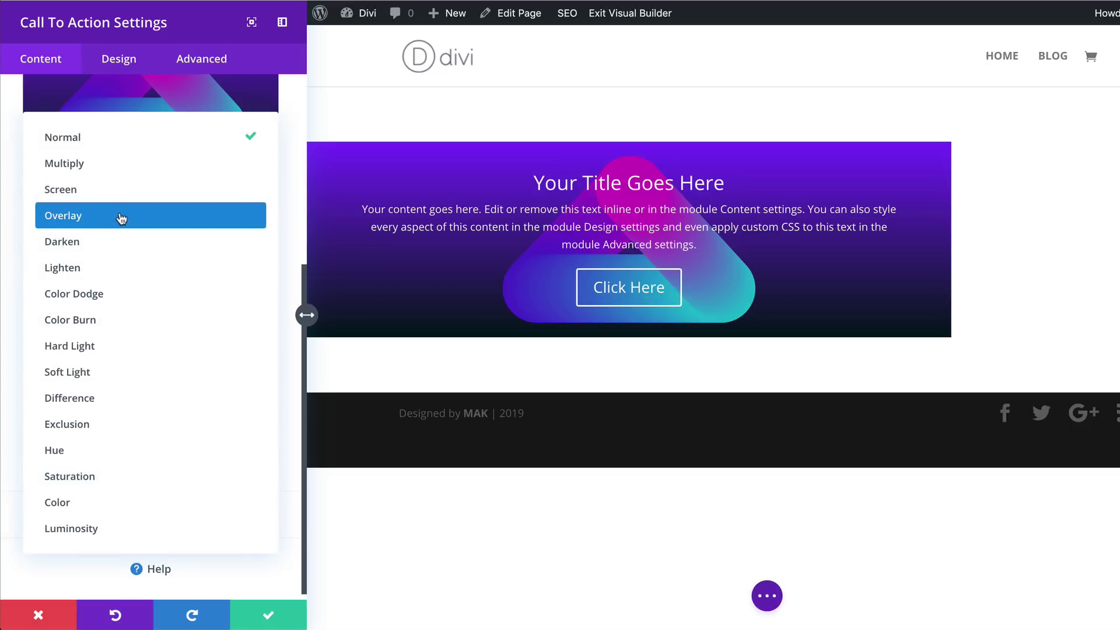
pyautogui.click(120, 216)
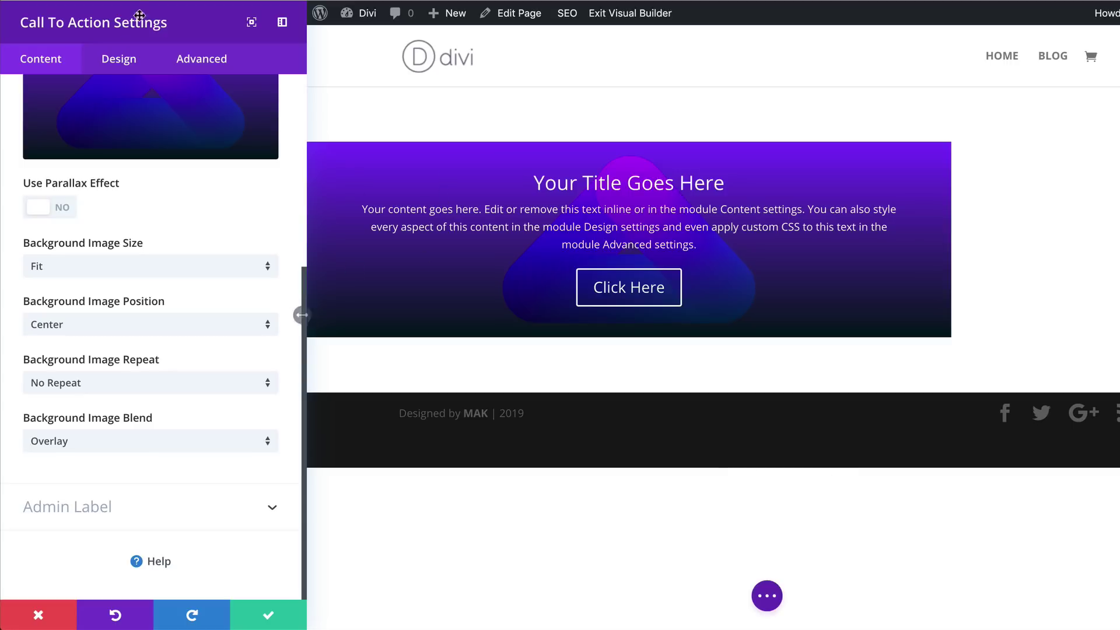
# - Center-align the body text in the Call To Action module's design settings
pyautogui.click(111, 68)
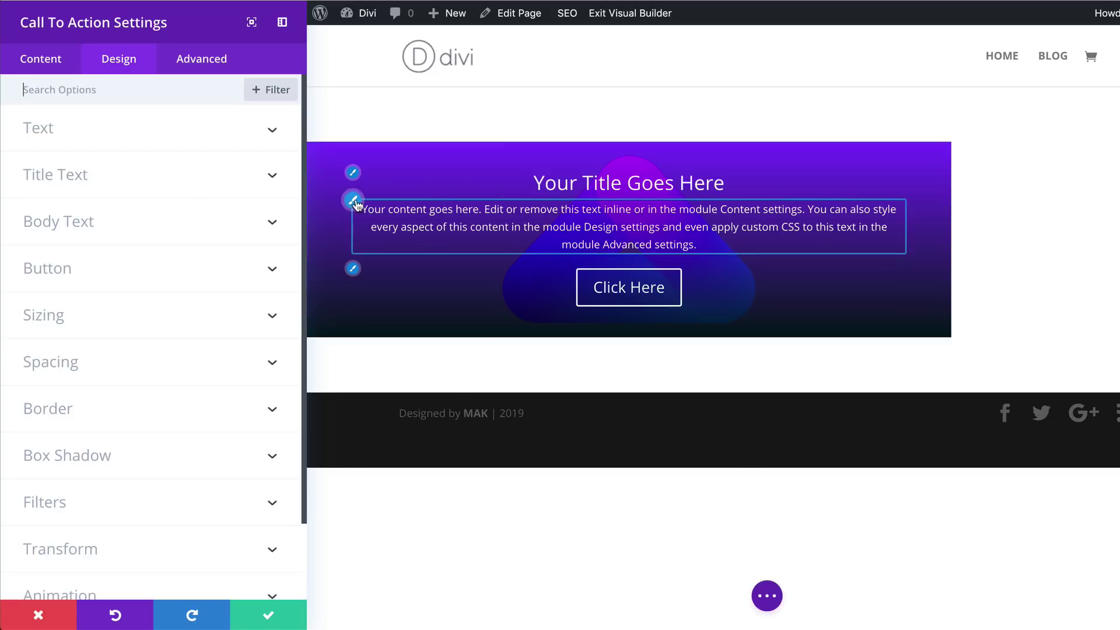
pyautogui.click(353, 202)
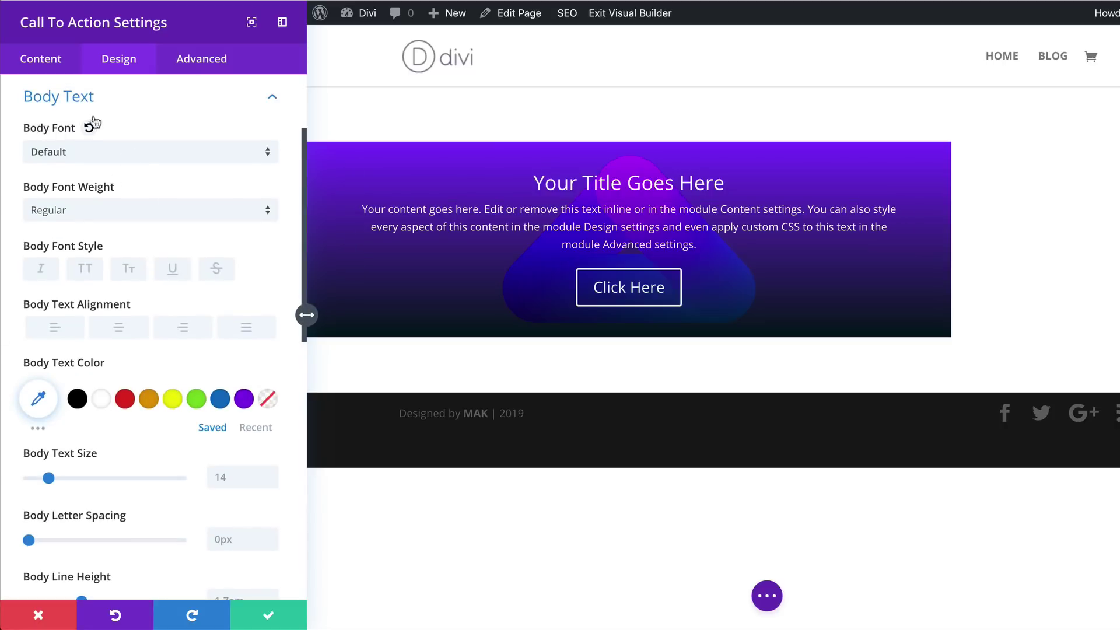
pyautogui.click(120, 332)
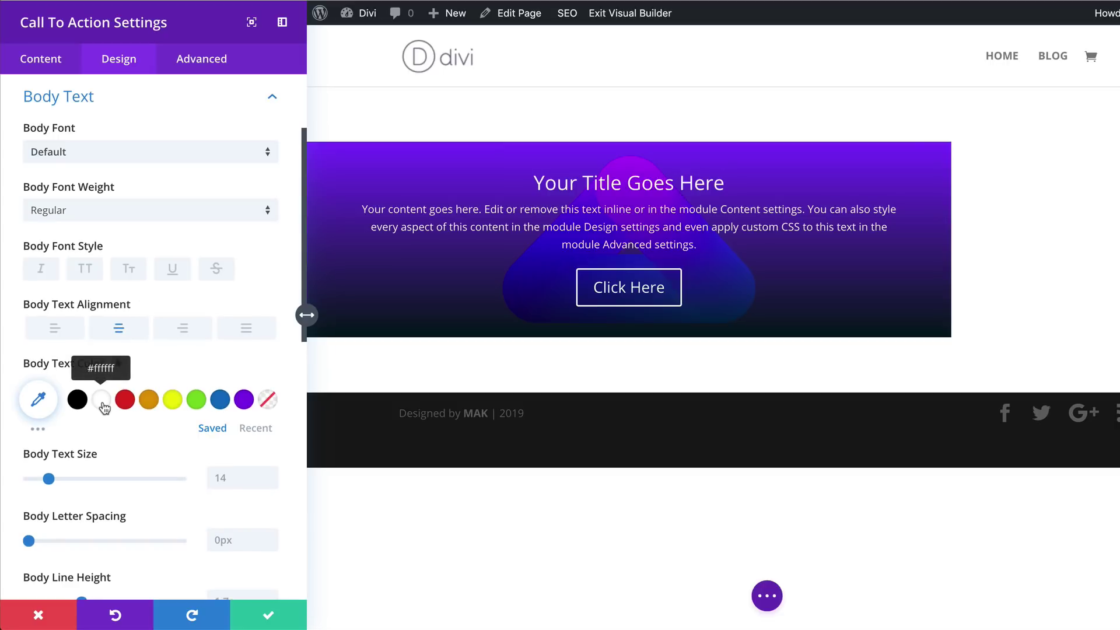
pyautogui.scroll(-3, 108, 502)
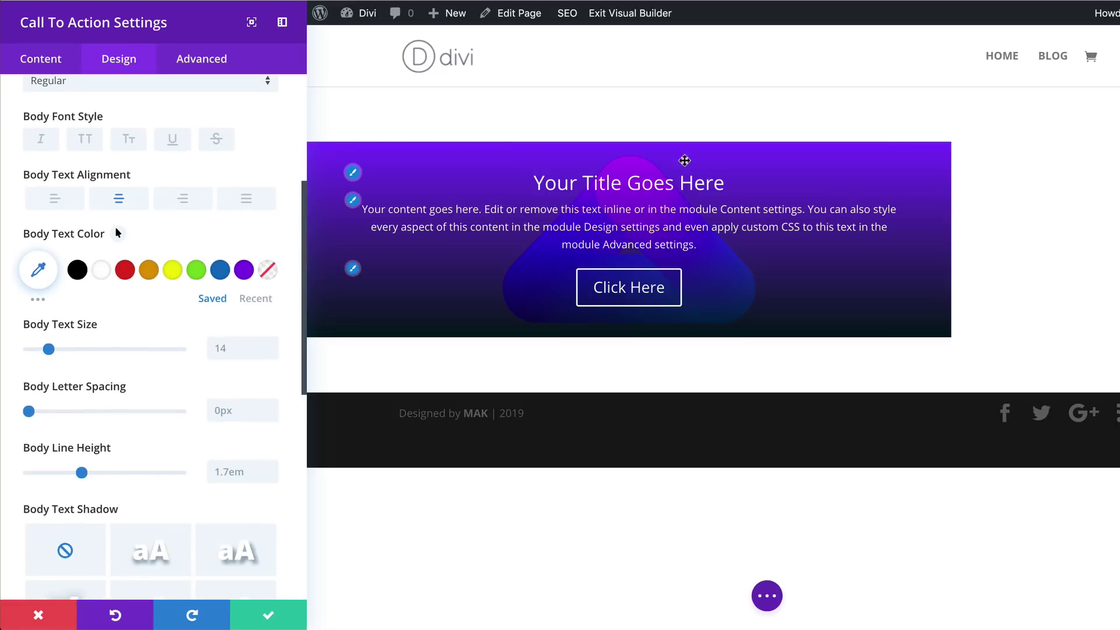
pyautogui.scroll(1, 116, 233)
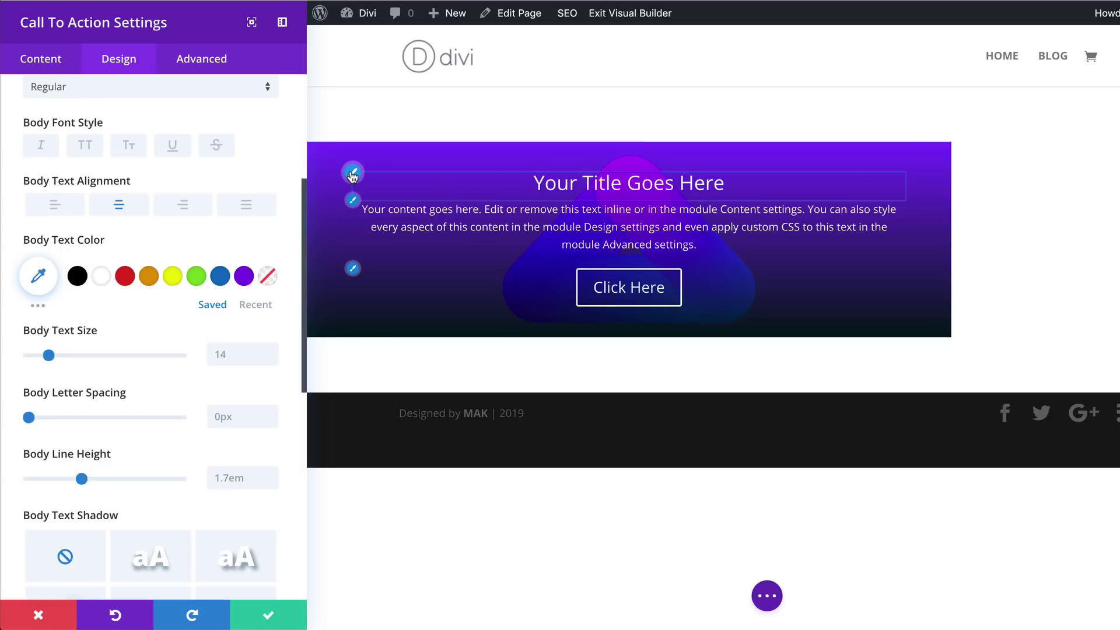
# - Set the module's title font to Didact Gothic with a Bold font weight
pyautogui.click(352, 174)
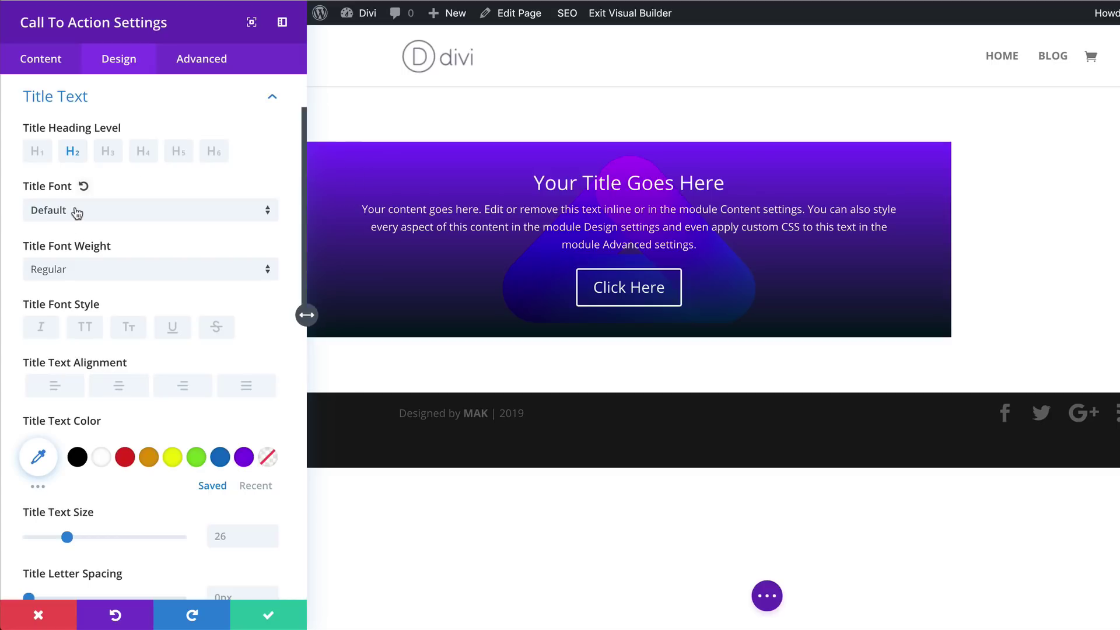
pyautogui.click(78, 211)
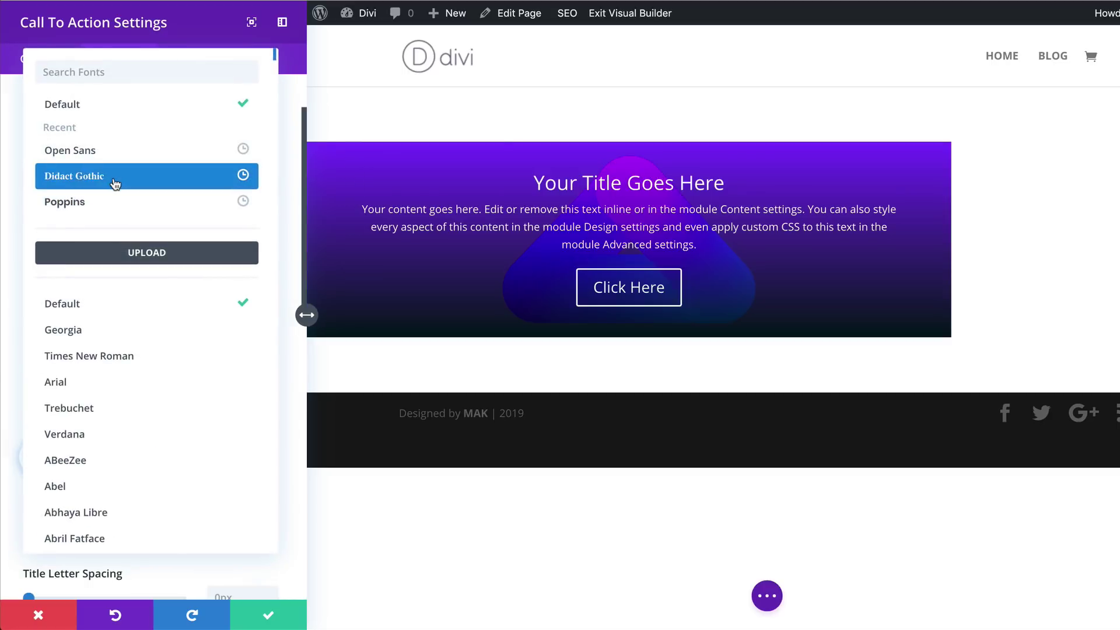
pyautogui.click(113, 179)
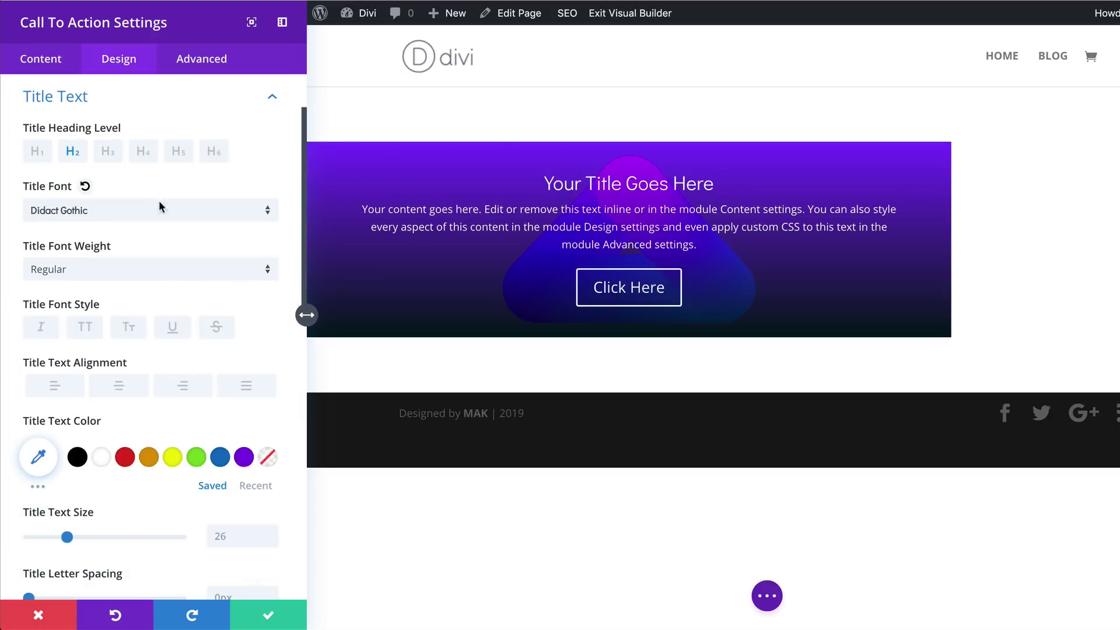
pyautogui.click(110, 268)
pyautogui.click(116, 310)
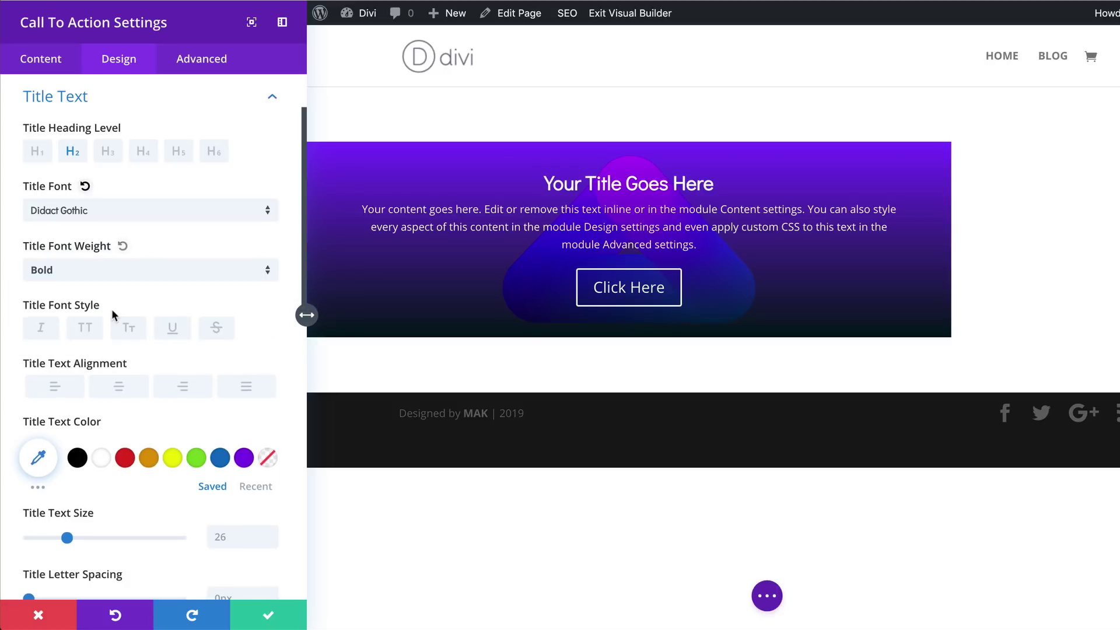
# - Set the title text size to 1vw on desktop and 2.5vw on tablet using responsive values
pyautogui.scroll(-2, 148, 433)
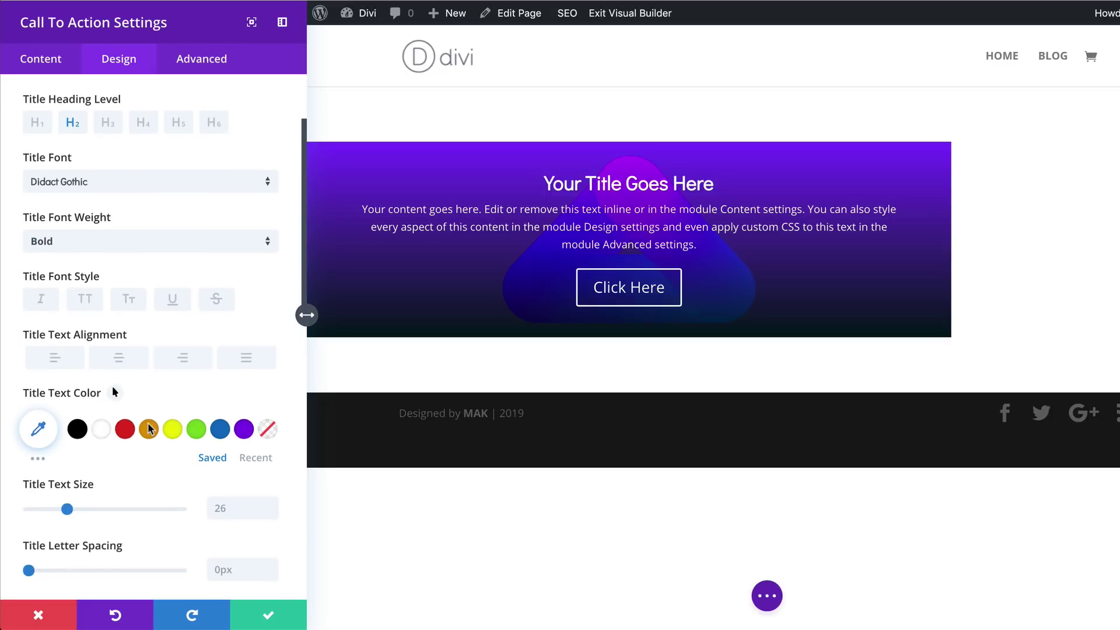
pyautogui.click(236, 463)
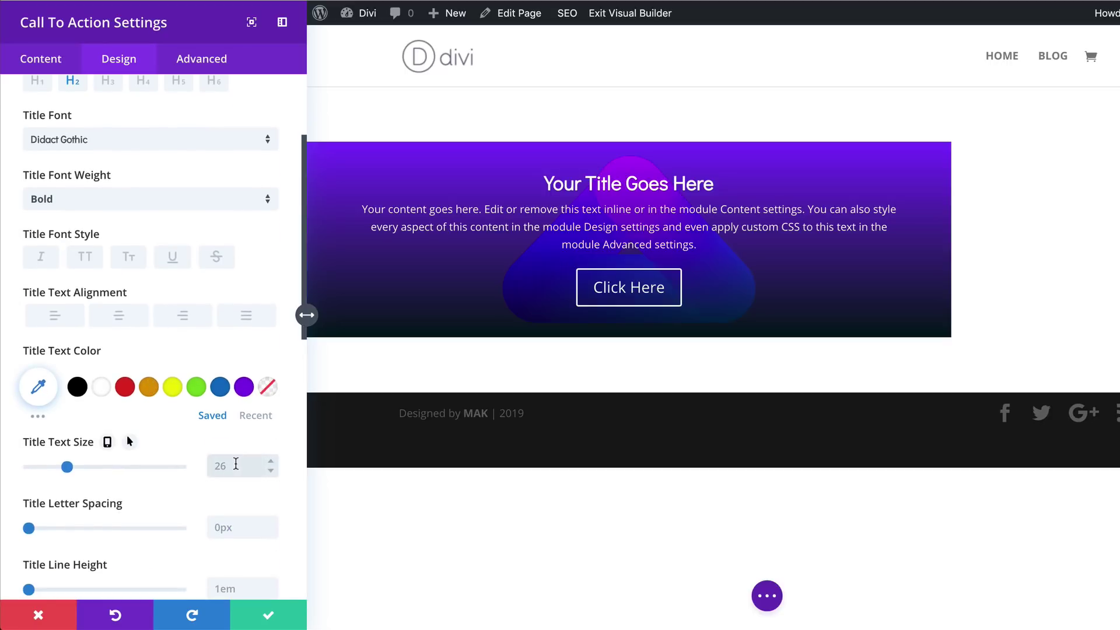
pyautogui.write('1vw')
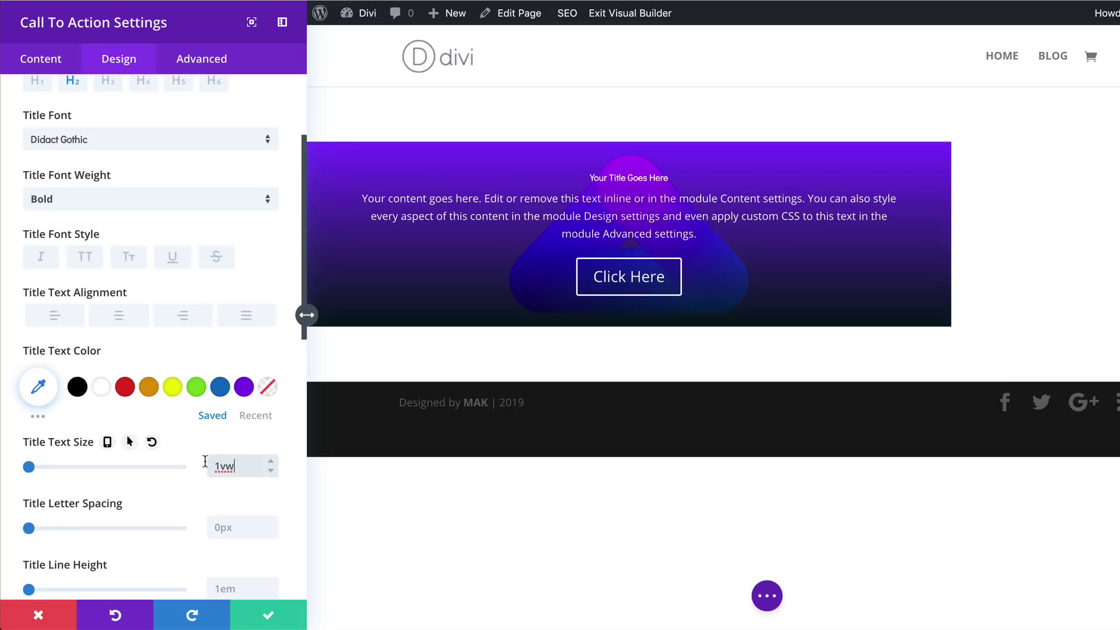
pyautogui.click(108, 442)
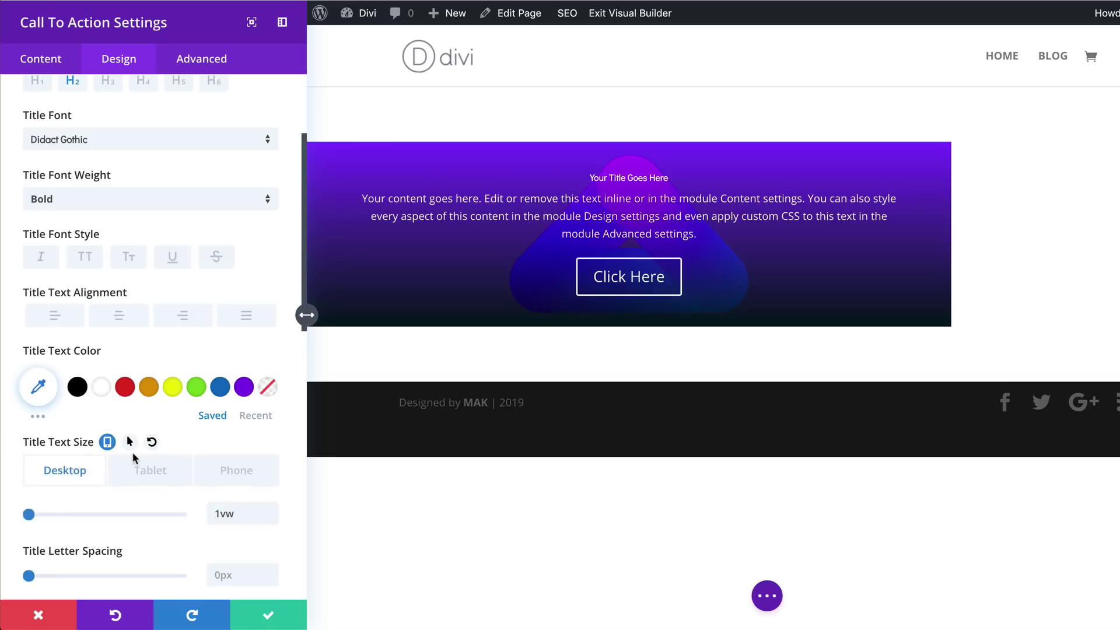
pyautogui.click(155, 474)
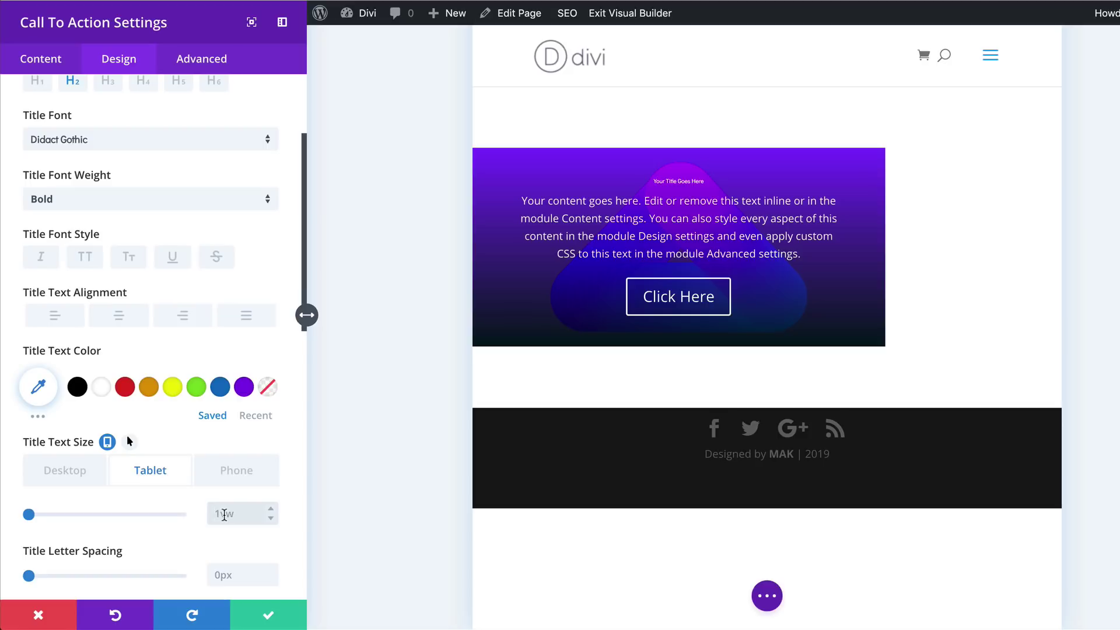
pyautogui.write('2.5vw')
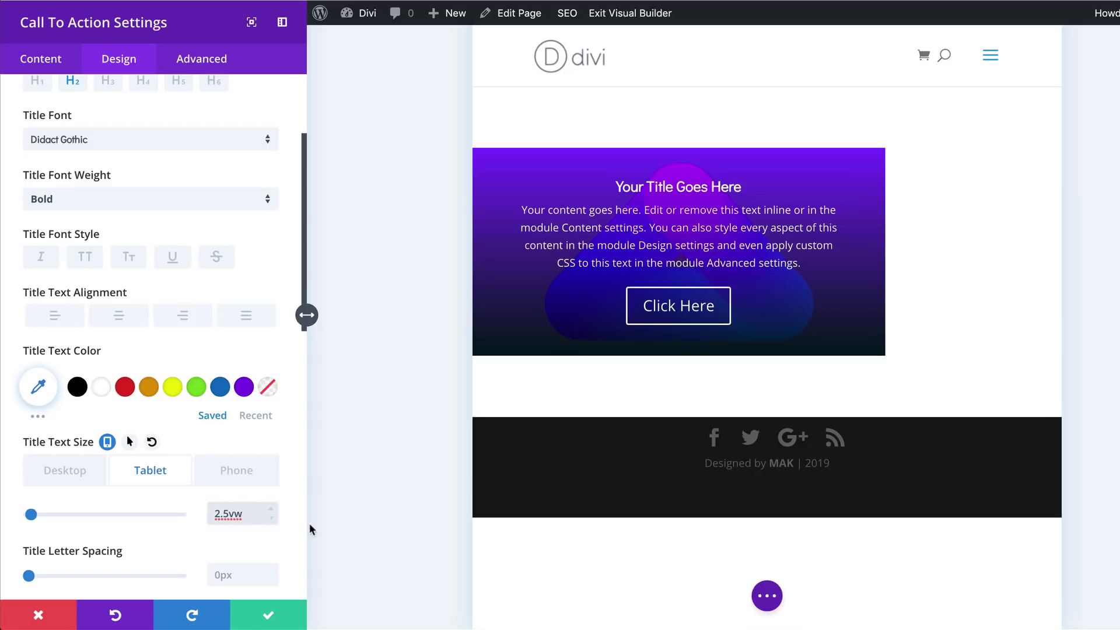
# - Set the title text size for phone to 4vw and return to the desktop value
pyautogui.click(230, 466)
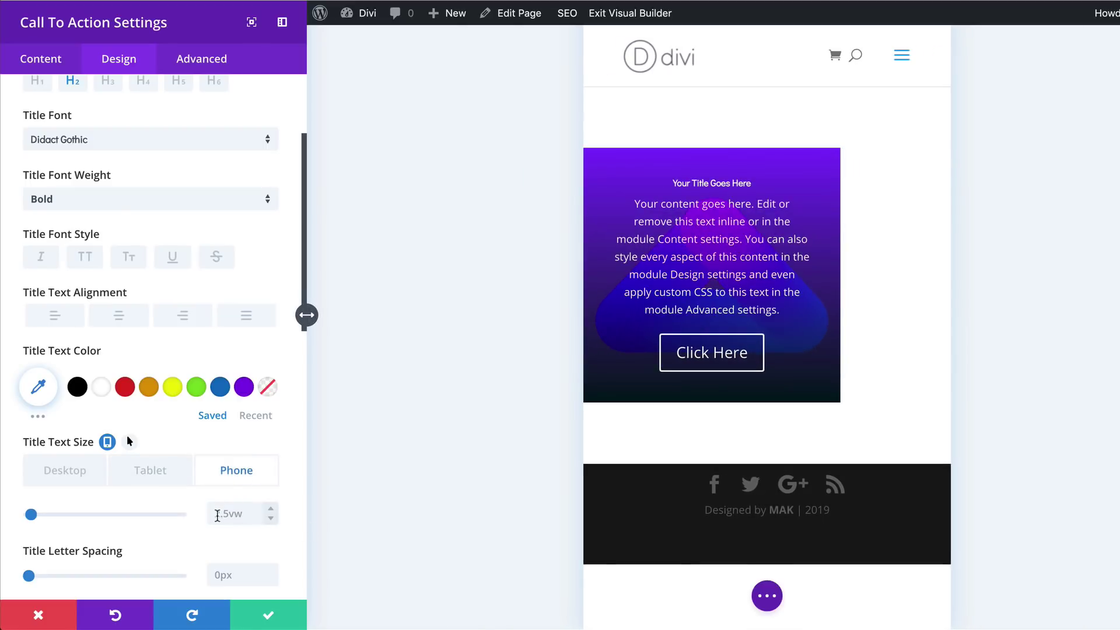
pyautogui.click(217, 516)
pyautogui.write('4vwvw')
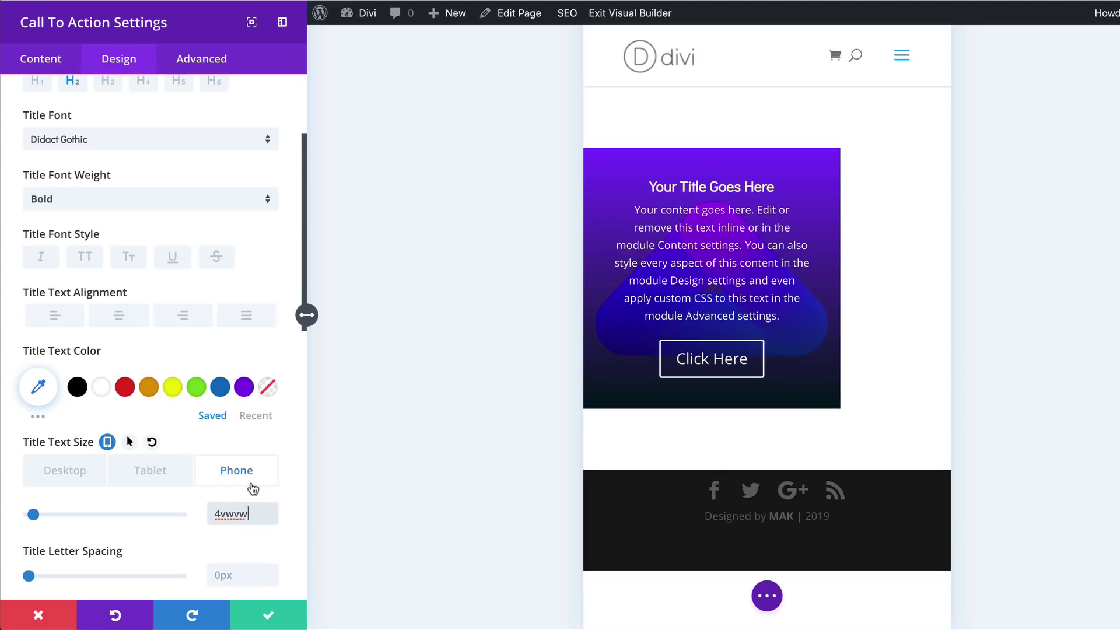
pyautogui.press('BackSpace')
pyautogui.press('BackSpace')
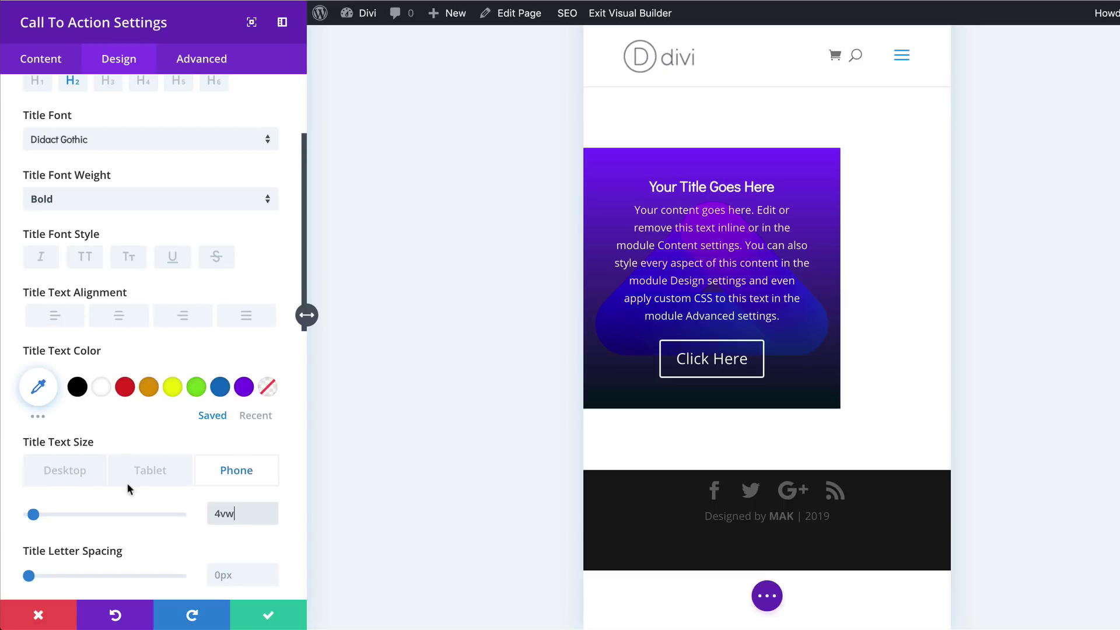
pyautogui.click(71, 469)
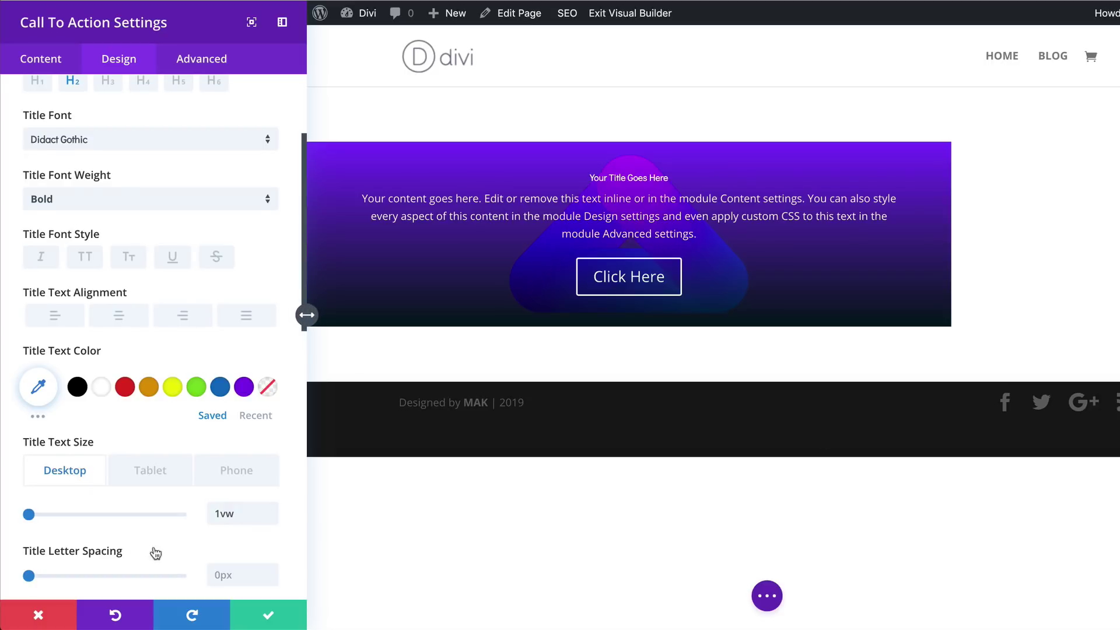
# - Set the title line height to 1.9em
pyautogui.scroll(-5, 142, 478)
pyautogui.click(225, 366)
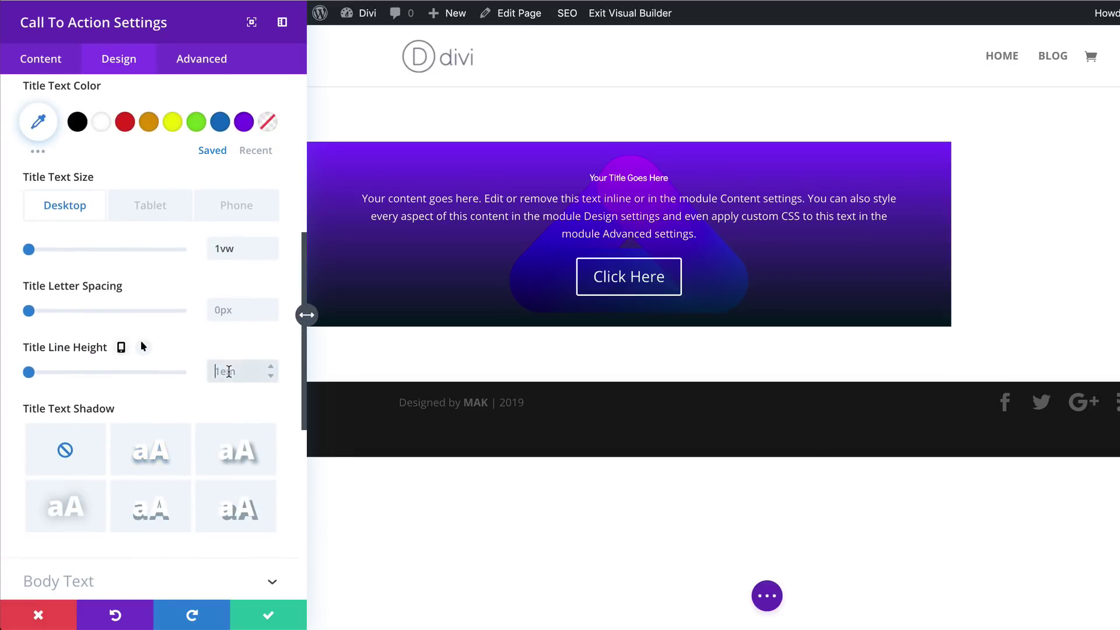
pyautogui.press('BackSpace')
pyautogui.press('BackSpace')
pyautogui.write('.9em')
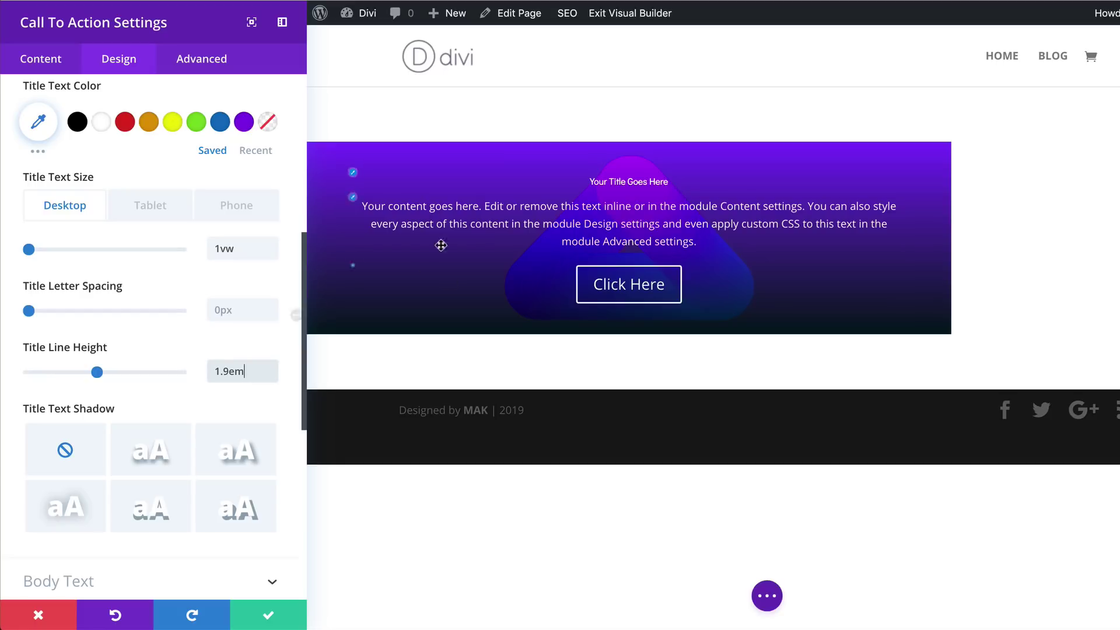
# - Change the module's body font to Open Sans
pyautogui.click(352, 198)
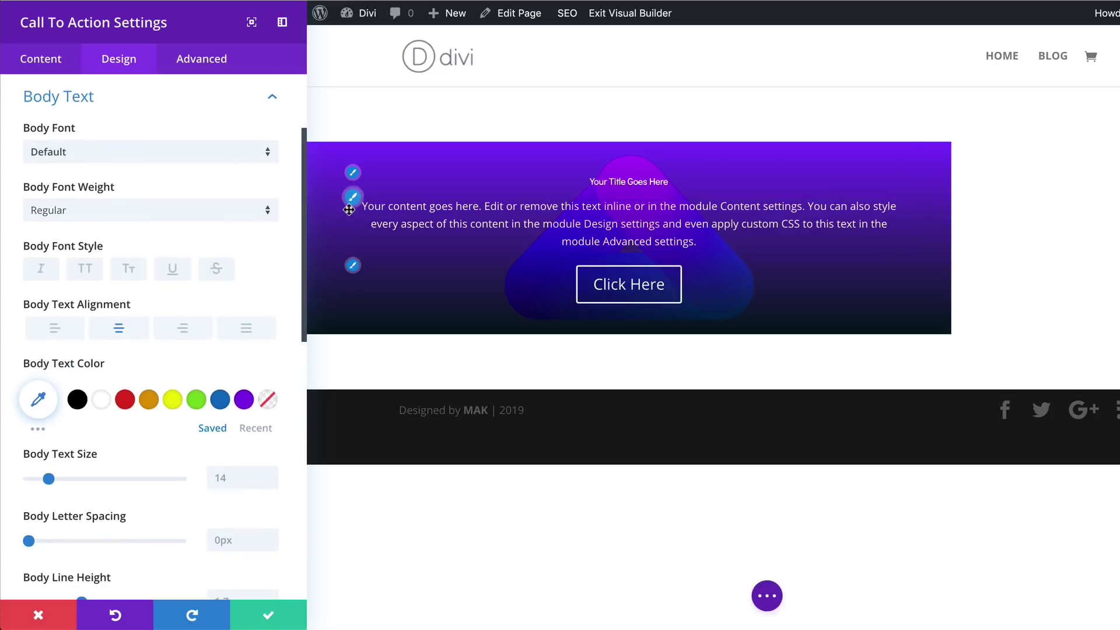
pyautogui.click(94, 150)
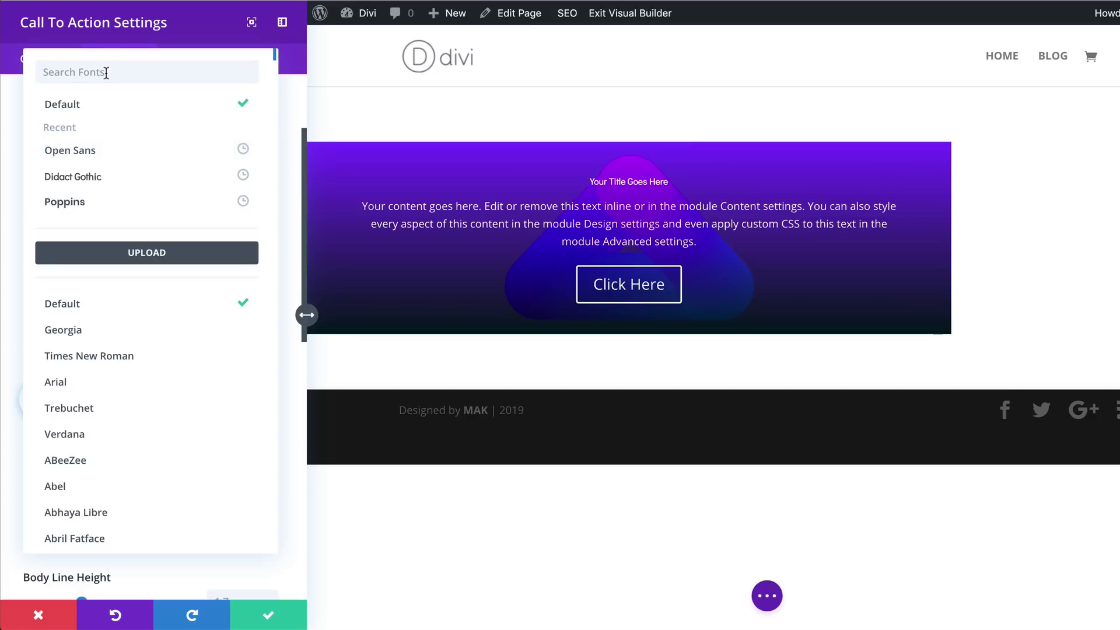
pyautogui.click(136, 154)
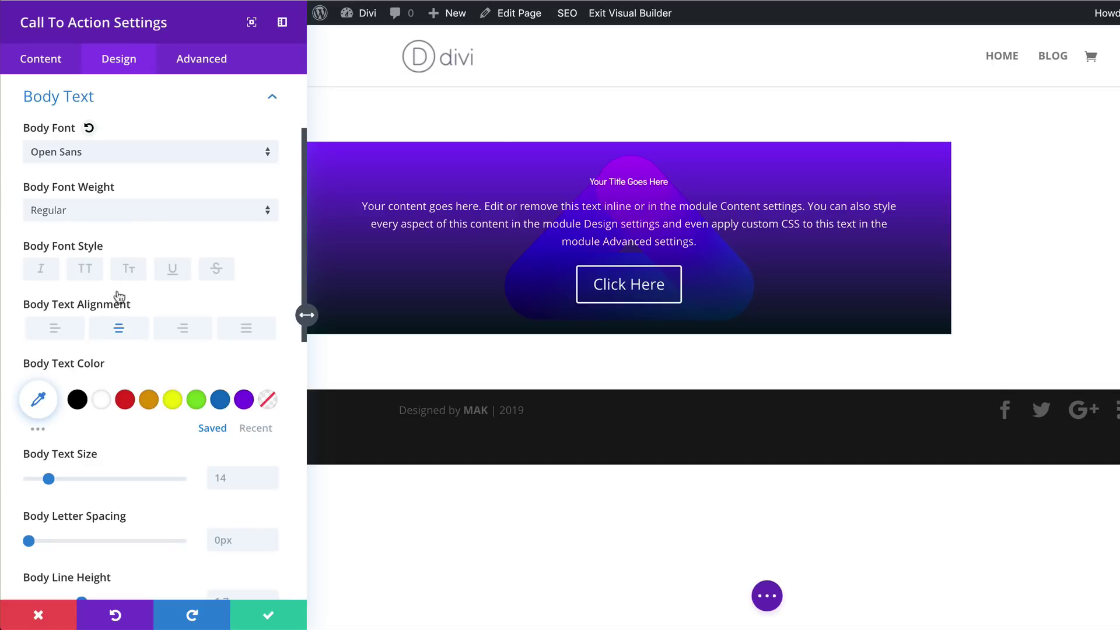
# - Set the body text size to 0.6vw on desktop and 1.3vw on tablet using responsive values
pyautogui.click(241, 476)
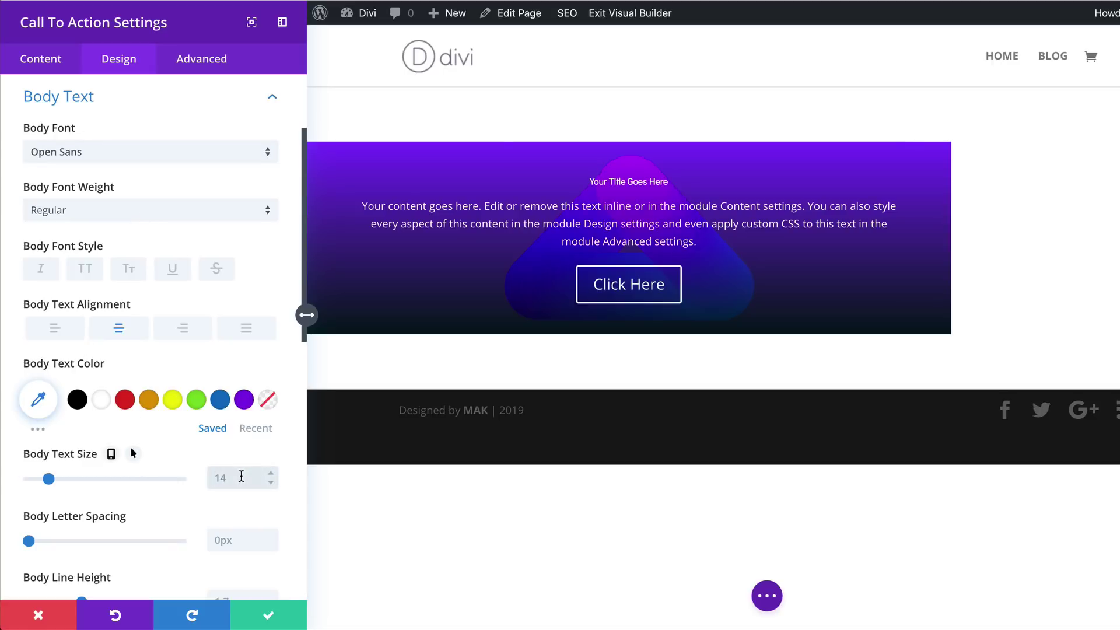
pyautogui.write('0.6vw')
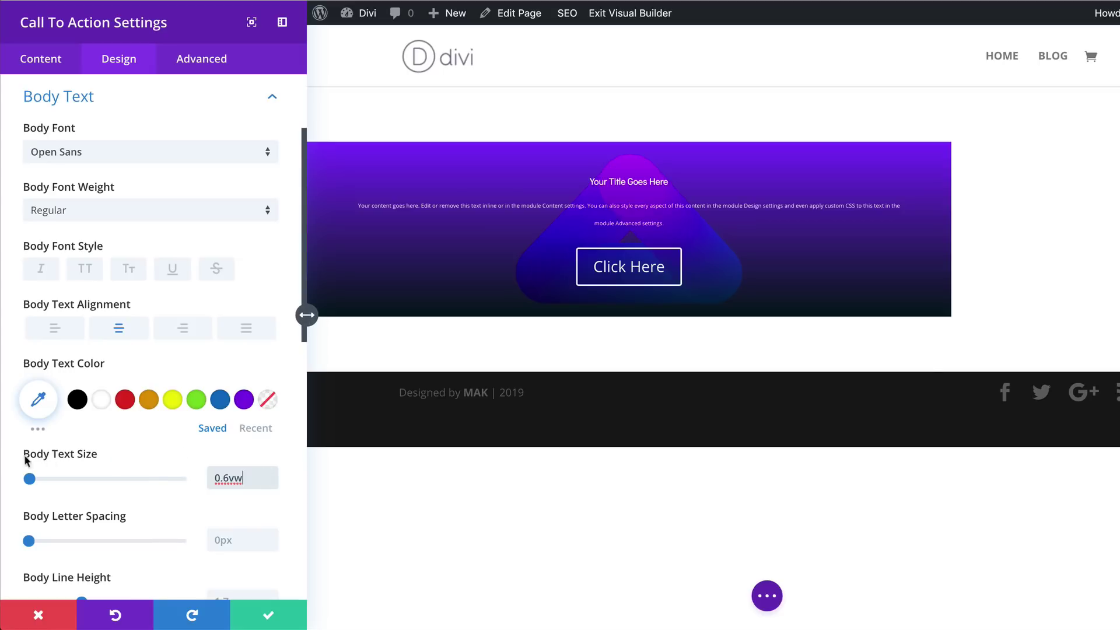
pyautogui.click(109, 454)
pyautogui.click(150, 482)
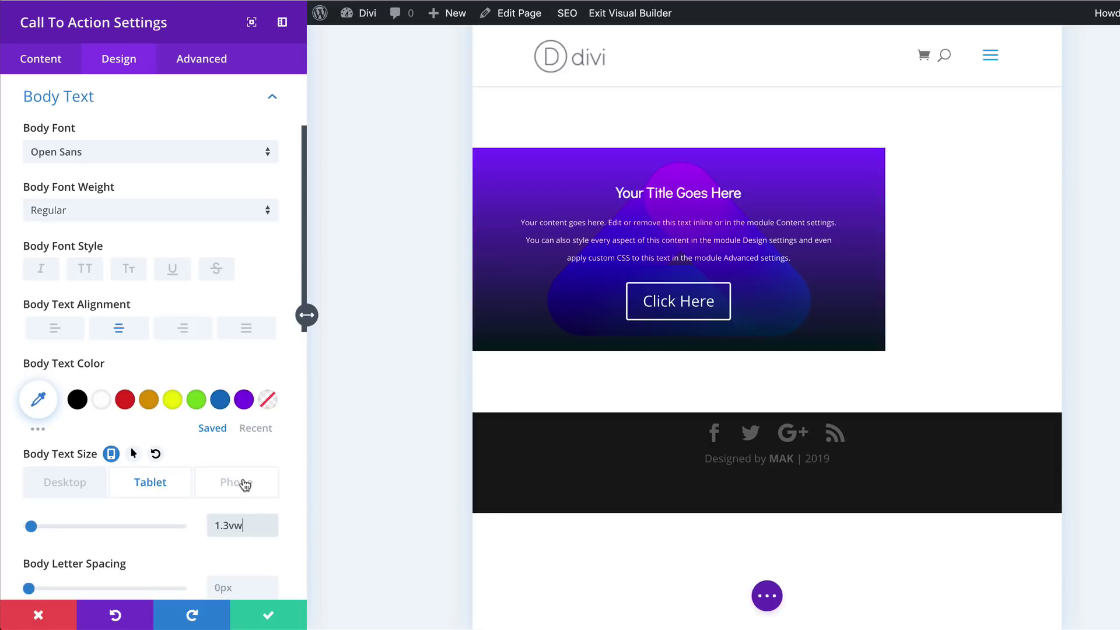
# - Set the phone body text size to 2.1vw and return to the desktop value
pyautogui.click(245, 484)
pyautogui.click(232, 528)
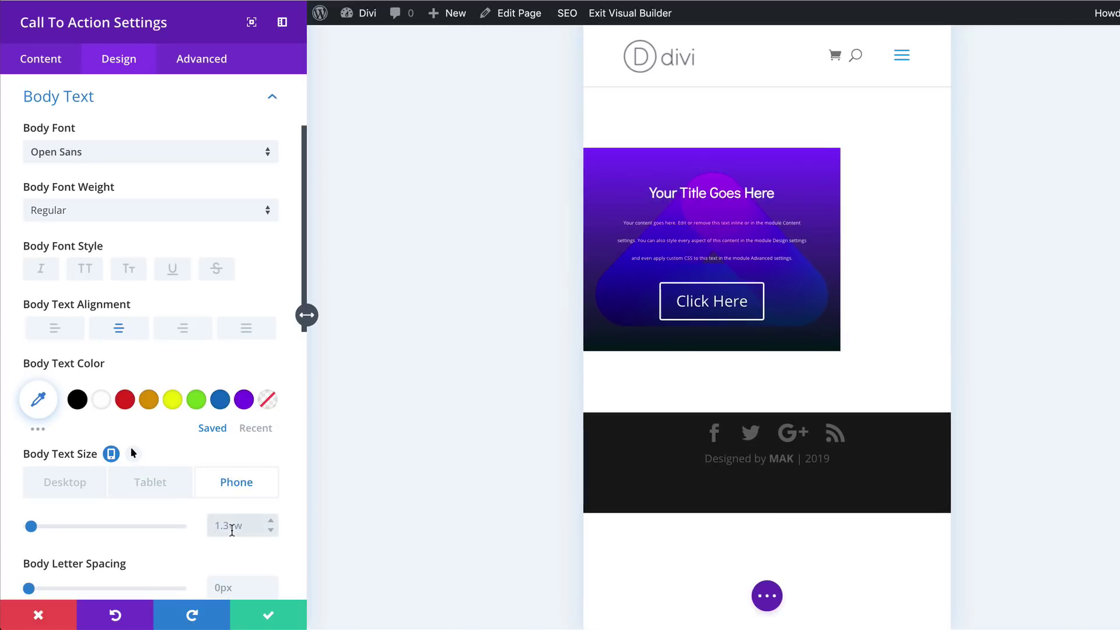
pyautogui.click(65, 482)
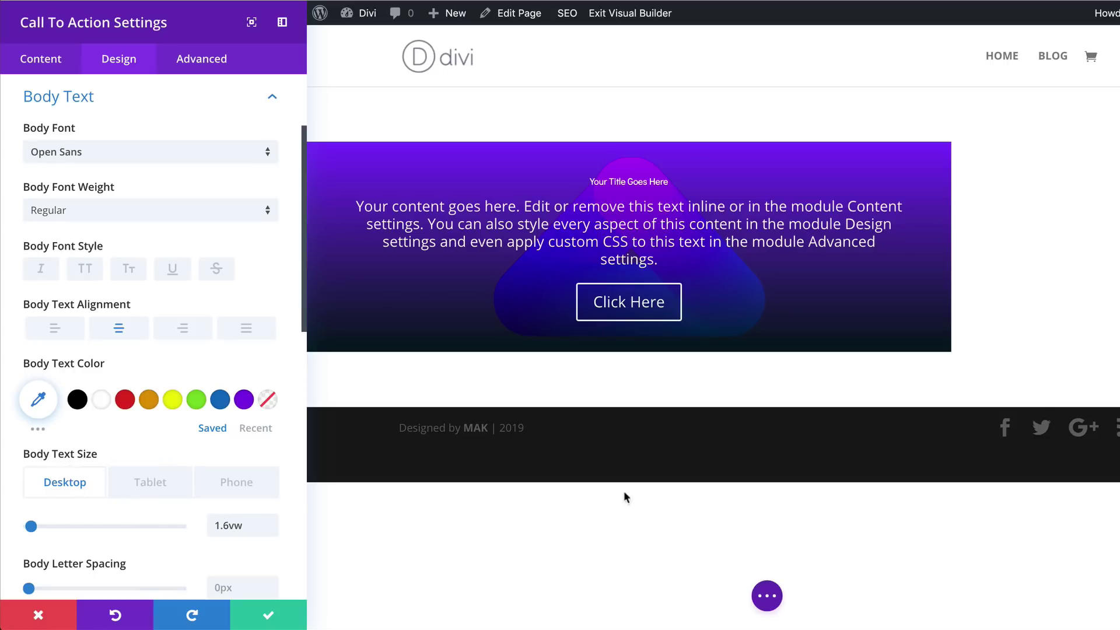
# - Set the desktop body text size to 0.9vw, then check the tablet and phone sizes and return to desktop
pyautogui.click(228, 526)
pyautogui.press('BackSpace')
pyautogui.press('BackSpace')
pyautogui.press('BackSpace')
pyautogui.write('0.9')
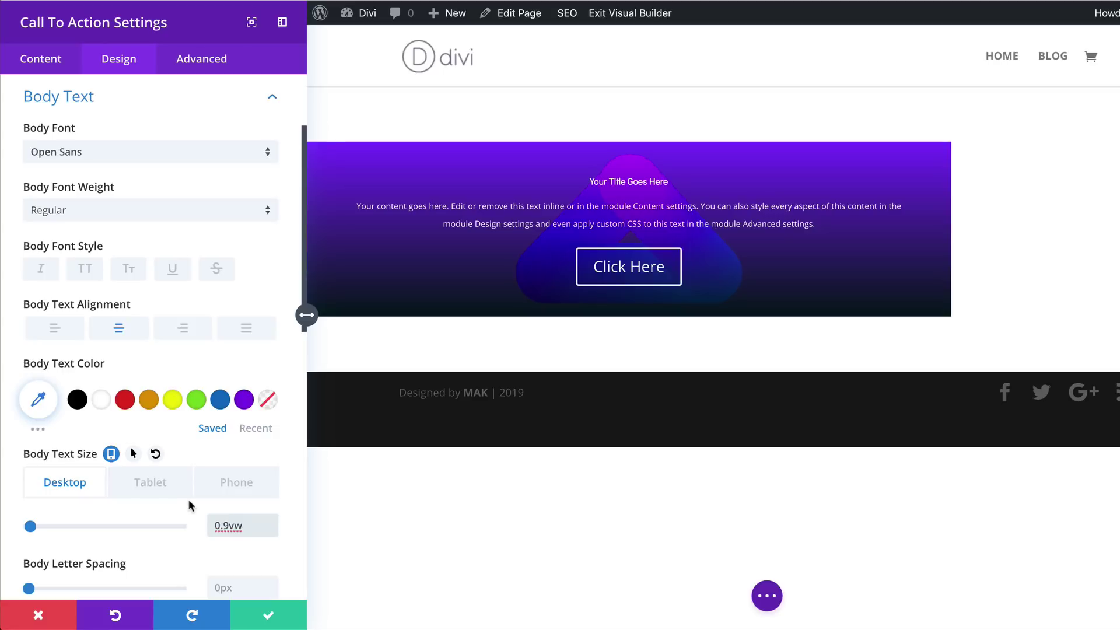
pyautogui.click(146, 485)
pyautogui.click(242, 484)
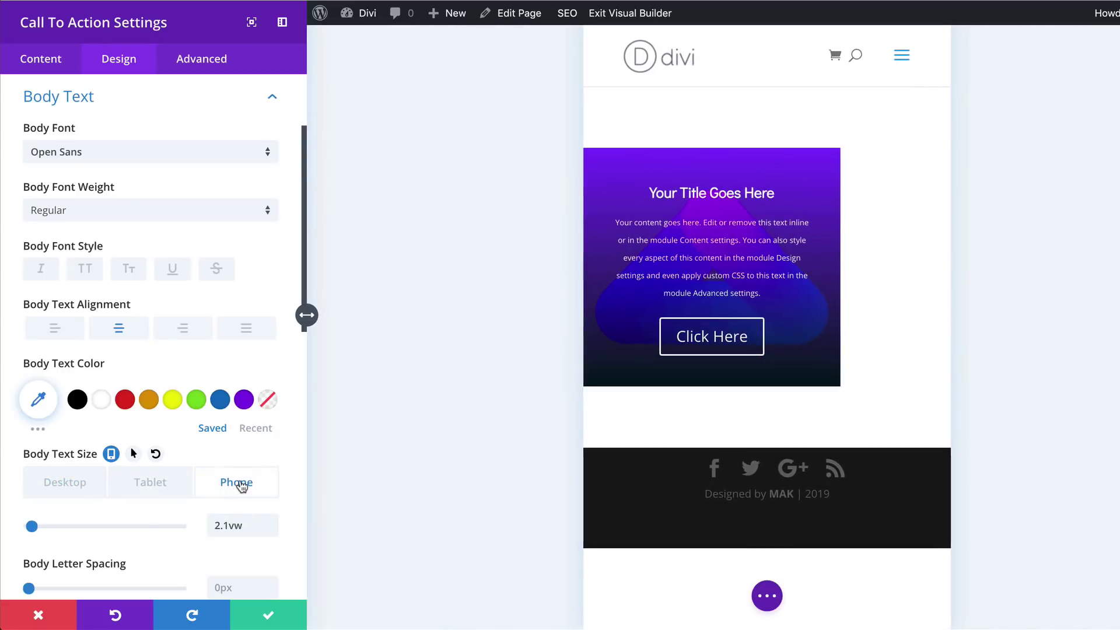
pyautogui.click(65, 484)
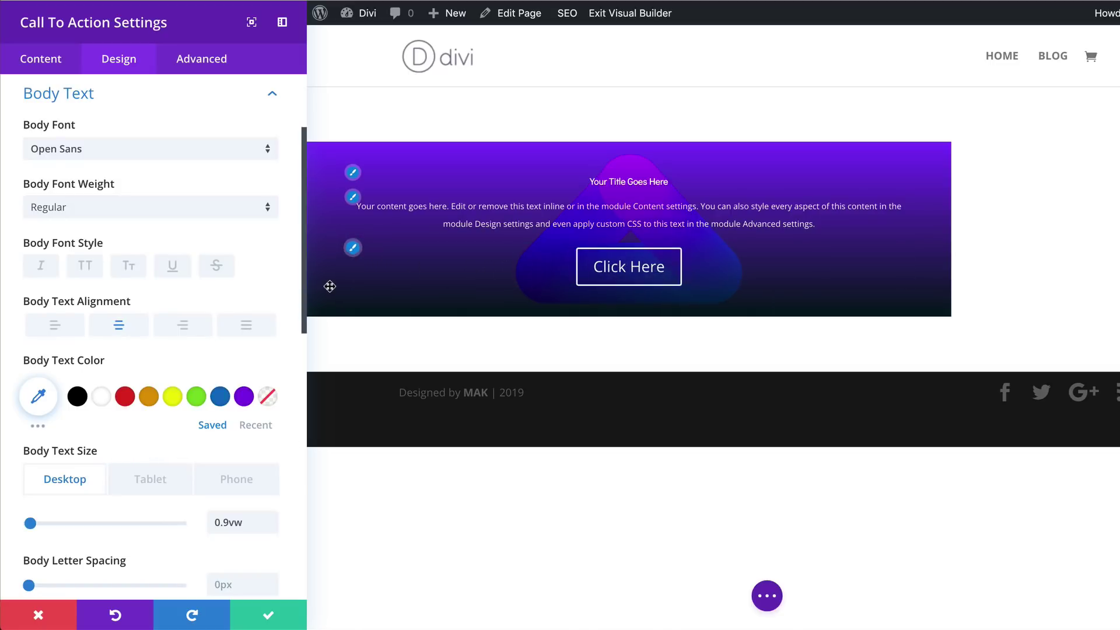
# - Enable custom styles for the module's button with black text and a white background
pyautogui.click(353, 249)
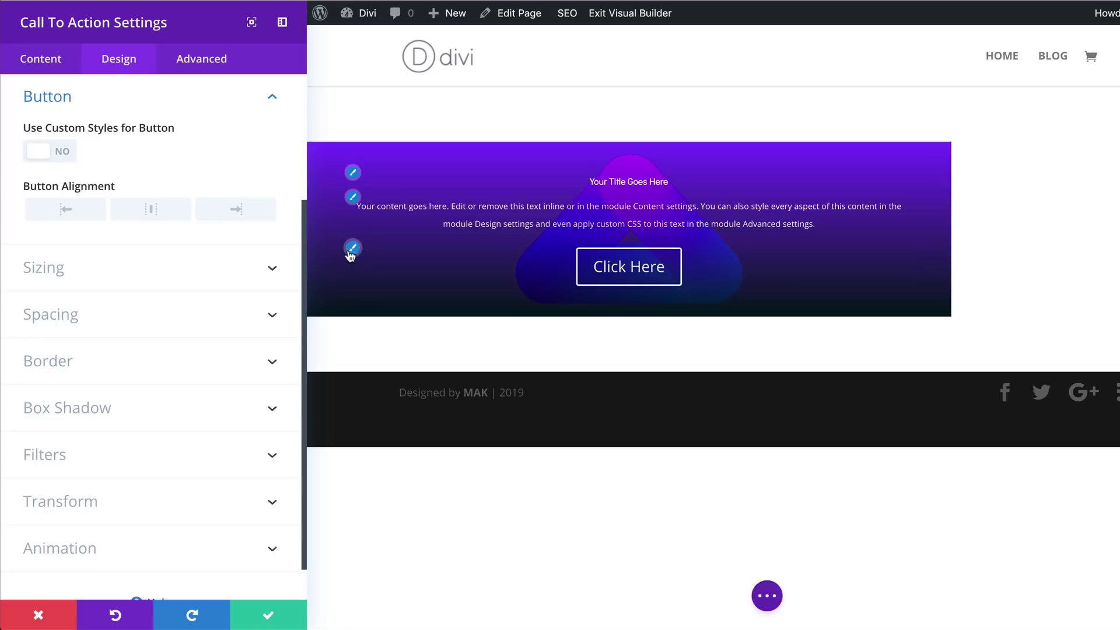
pyautogui.click(62, 154)
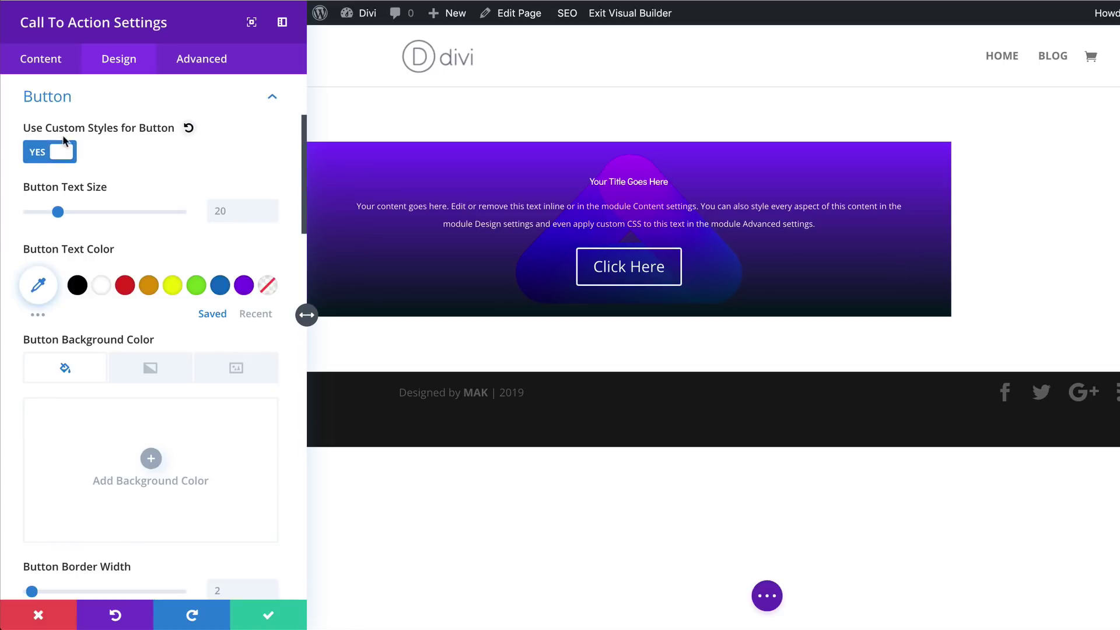
pyautogui.click(79, 281)
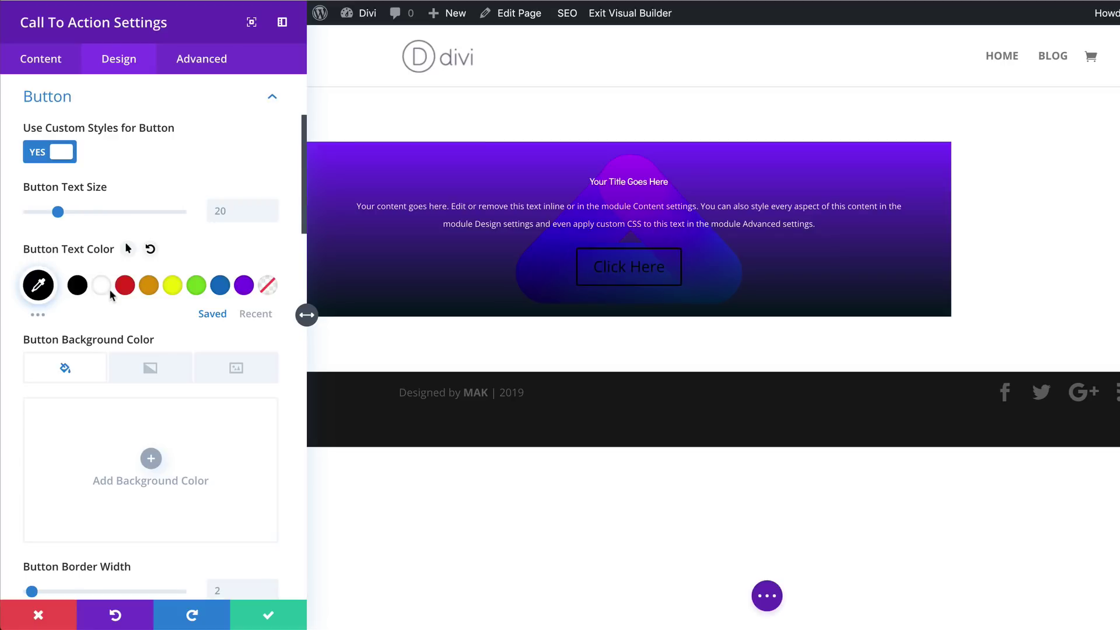
pyautogui.click(151, 459)
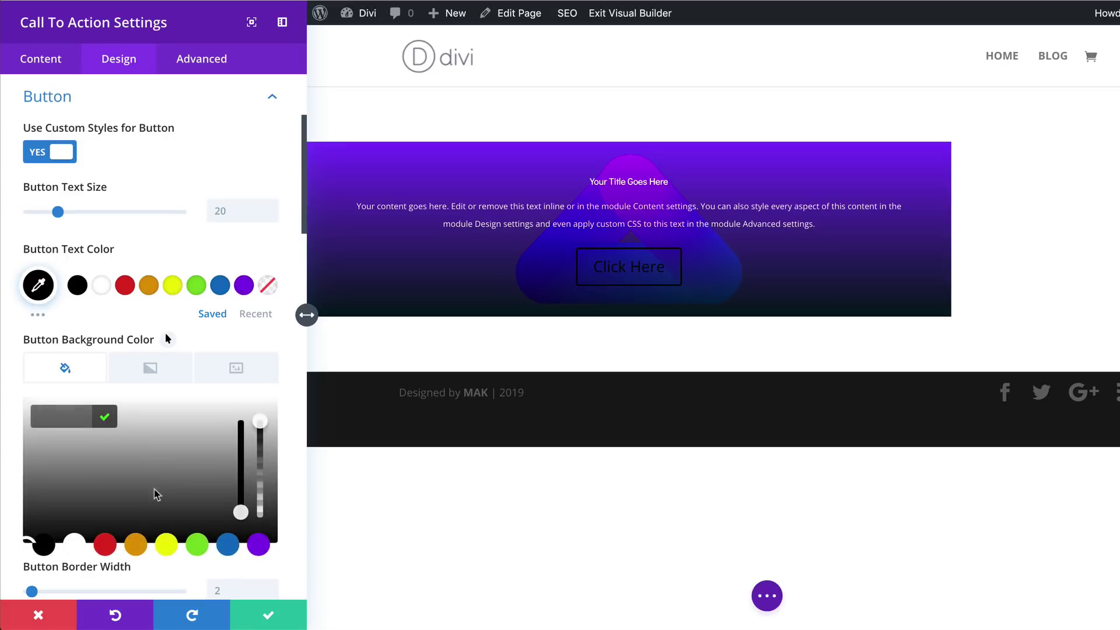
pyautogui.click(75, 543)
# - Set the button border color to white (#ffffff) and the button font to Didact Gothic
pyautogui.scroll(-5, 107, 509)
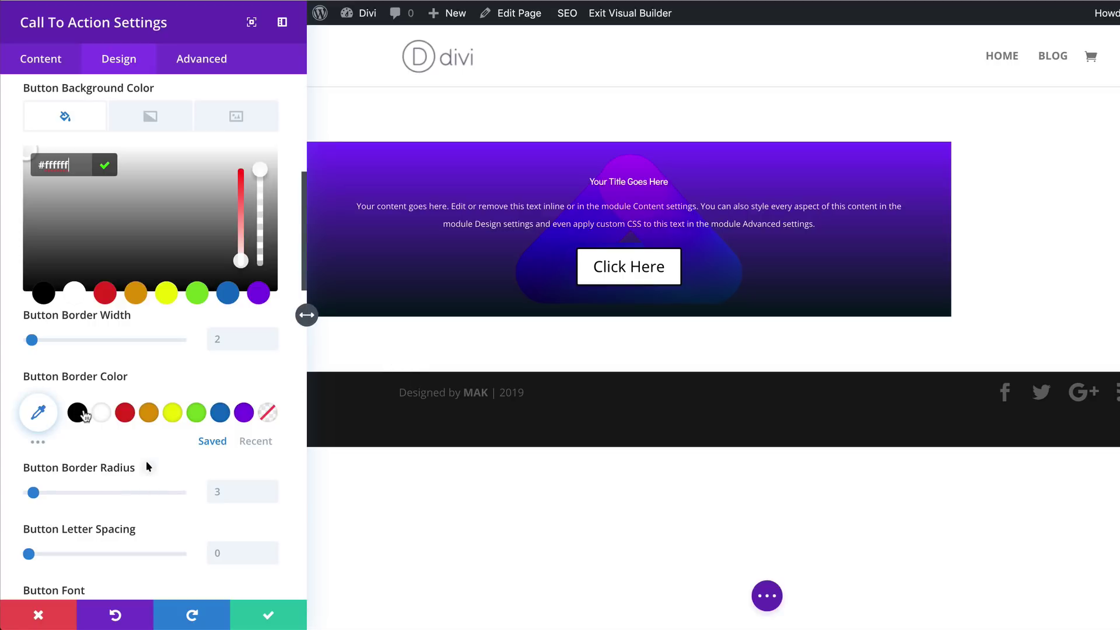
pyautogui.click(78, 414)
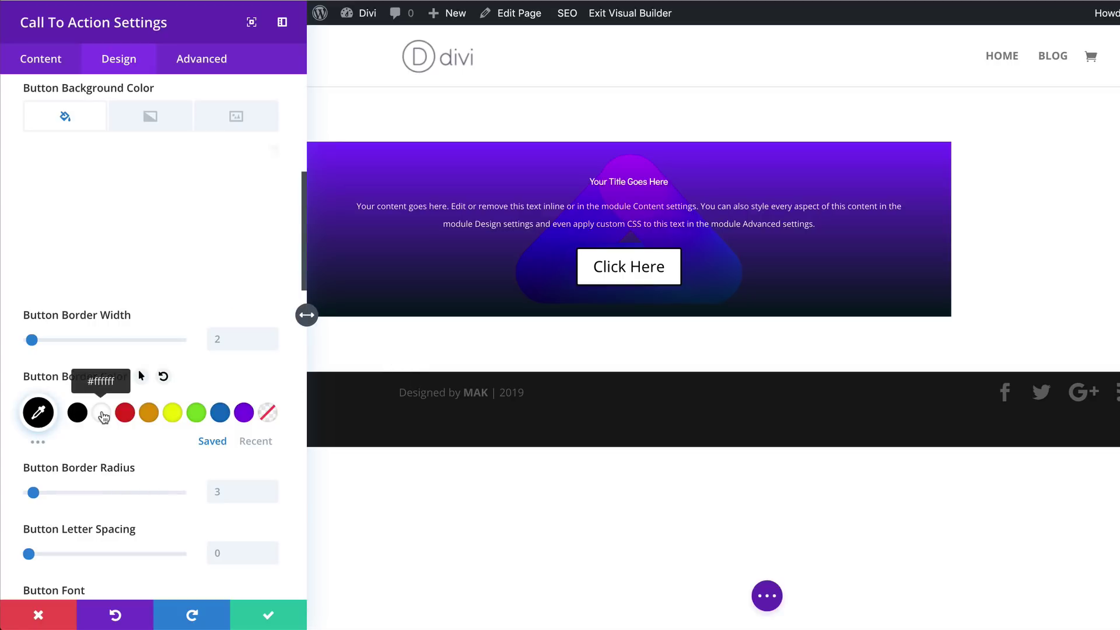
pyautogui.click(102, 414)
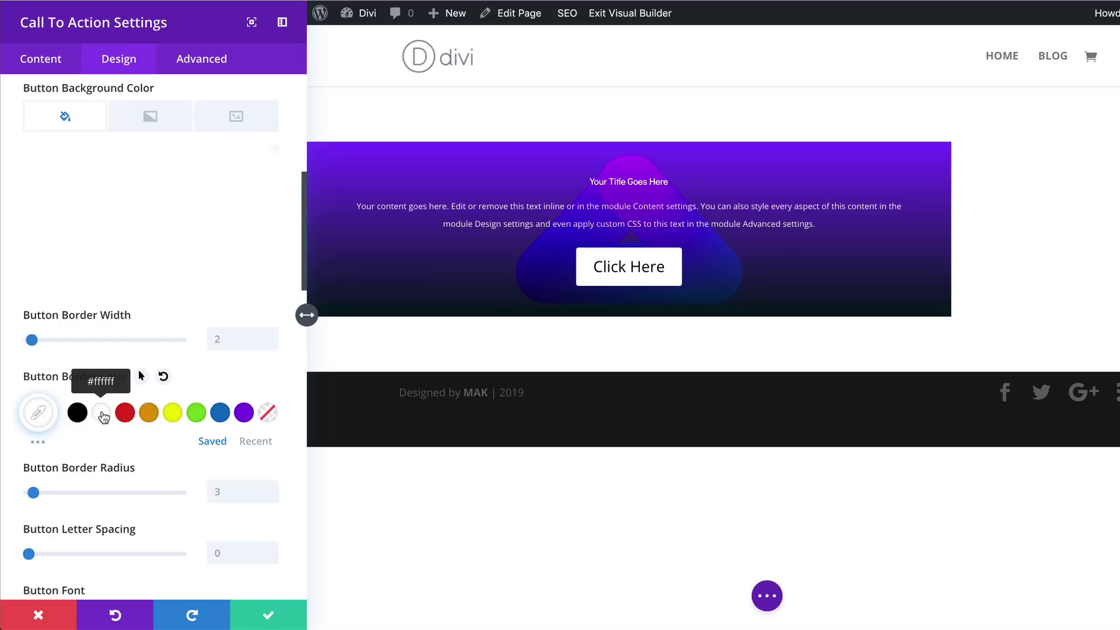
pyautogui.scroll(-4, 102, 417)
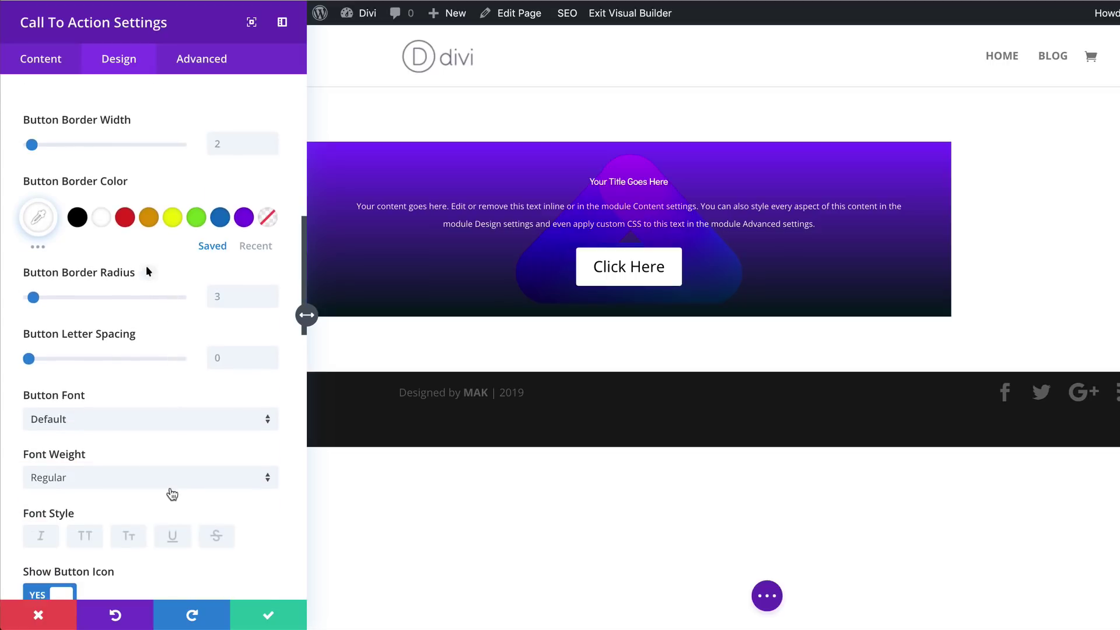
pyautogui.click(103, 419)
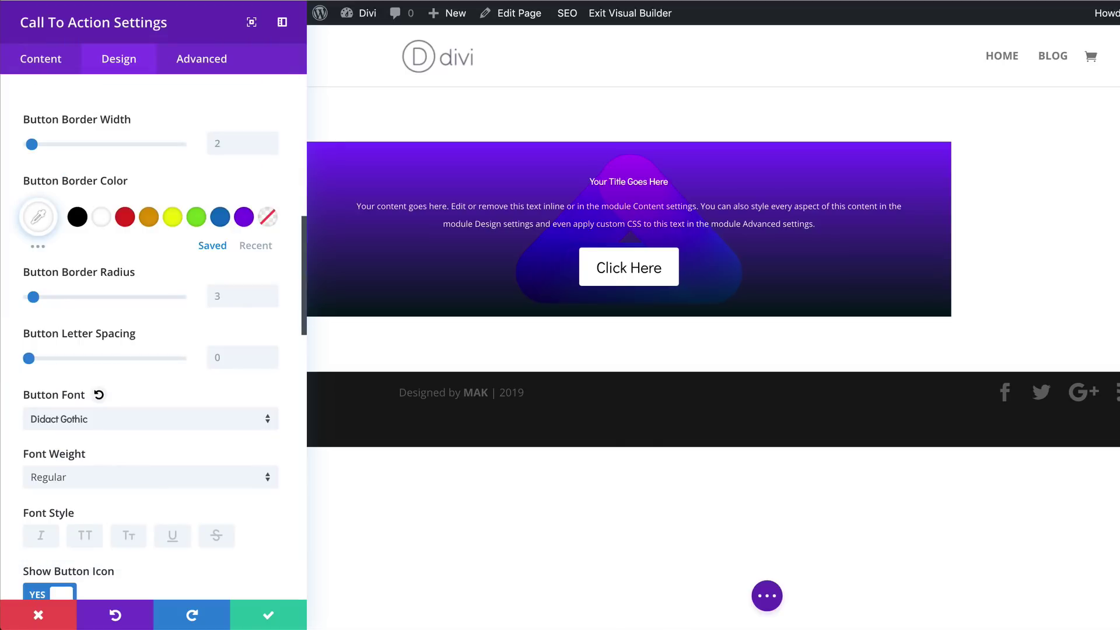
# - Set the module width to 95% in the sizing options and align the module to the center
pyautogui.scroll(-12, 207, 450)
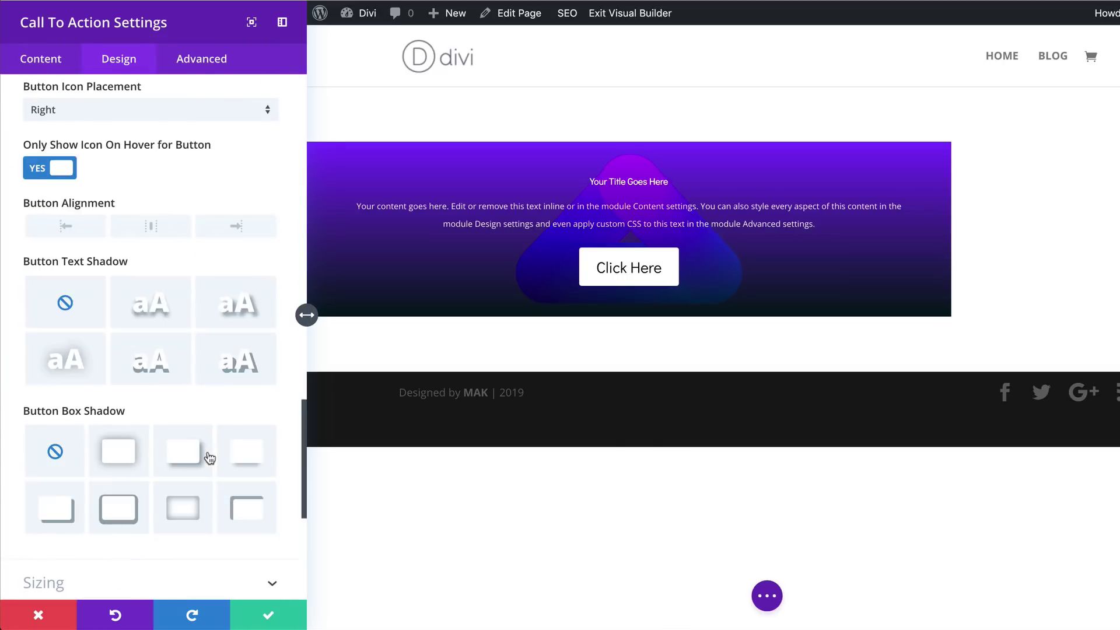
pyautogui.scroll(-3, 209, 459)
pyautogui.click(129, 287)
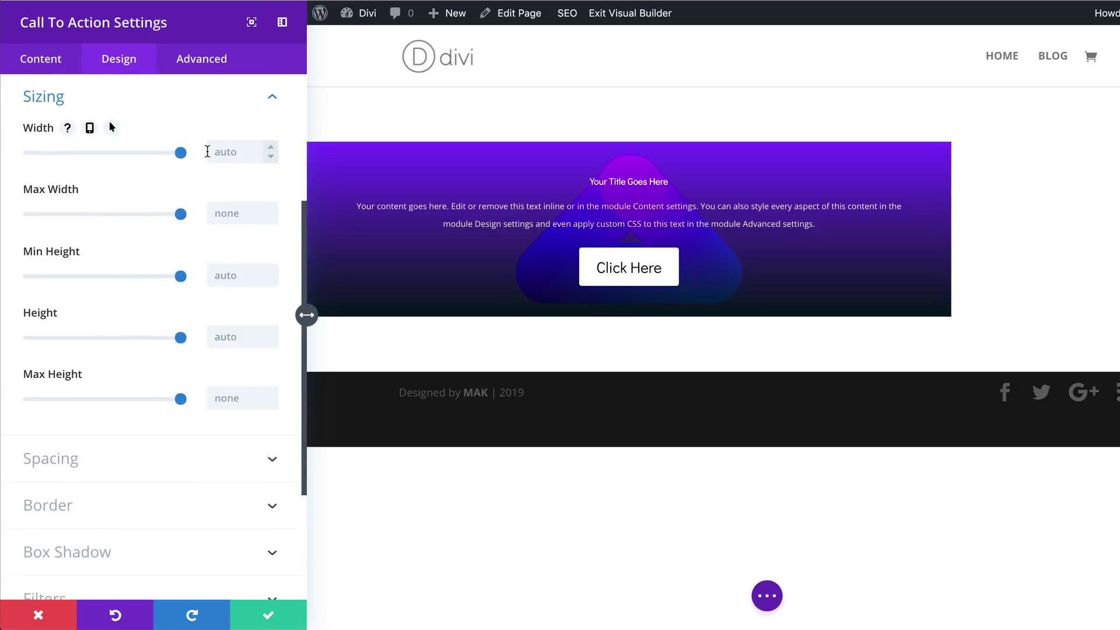
pyautogui.click(210, 152)
pyautogui.write('95px')
pyautogui.press('BackSpace')
pyautogui.press('BackSpace')
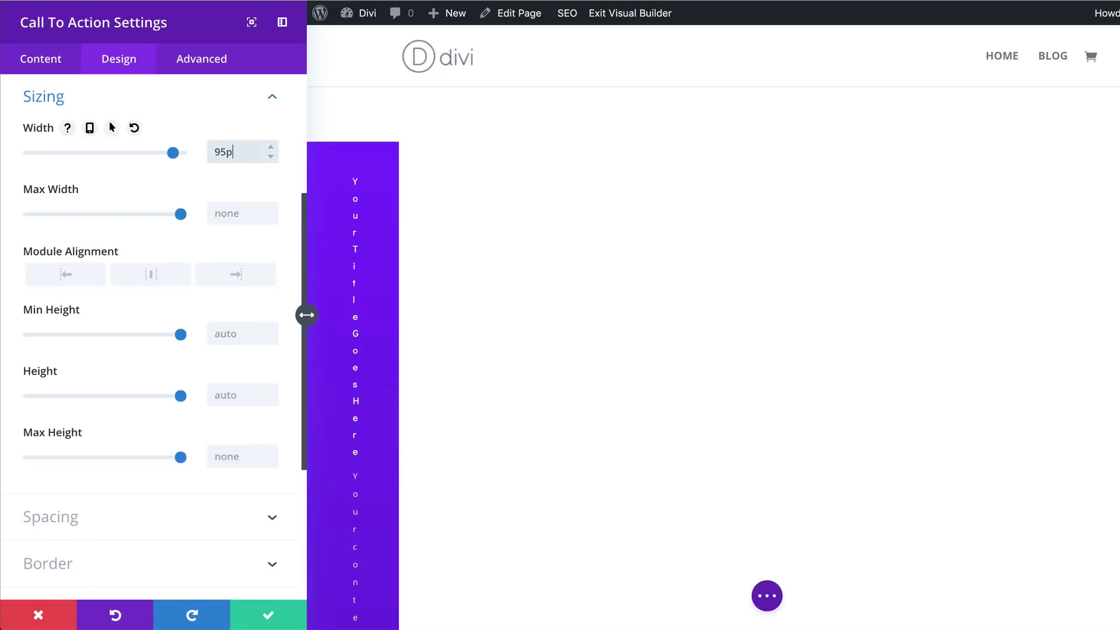
pyautogui.write('%')
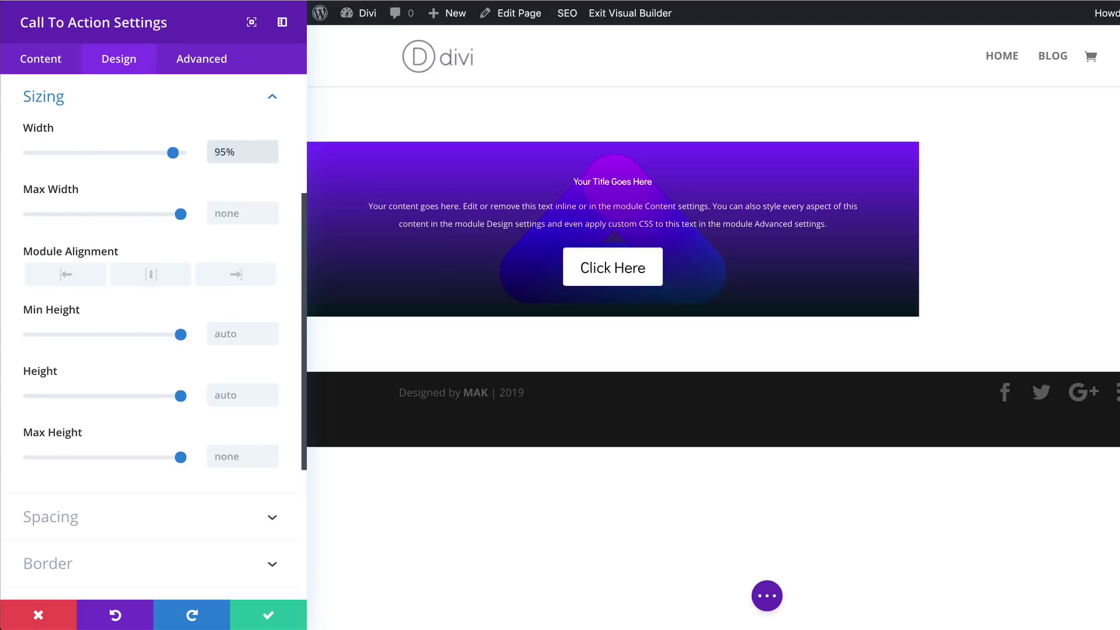
pyautogui.click(151, 279)
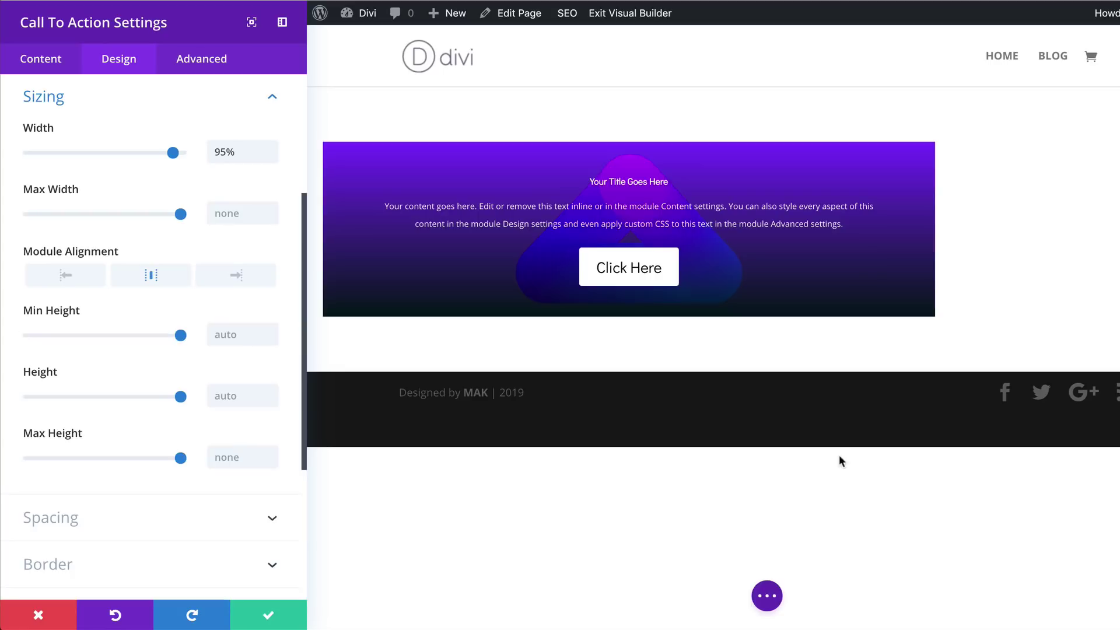
# - Give the module a linked custom margin of 50px at top and bottom
pyautogui.click(212, 520)
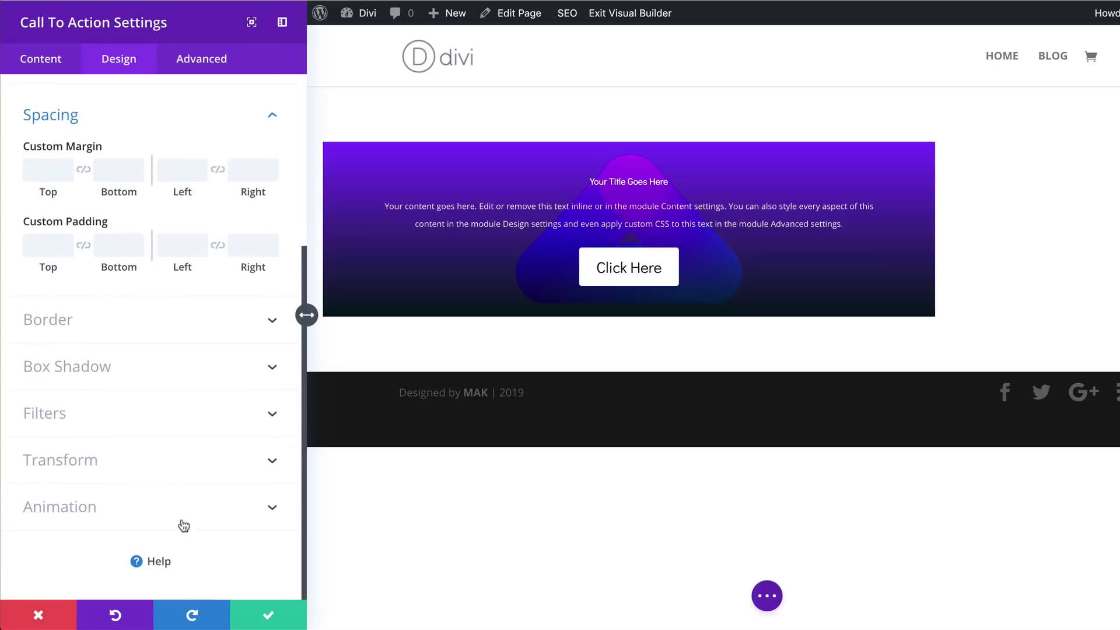
pyautogui.click(50, 163)
pyautogui.write('50px')
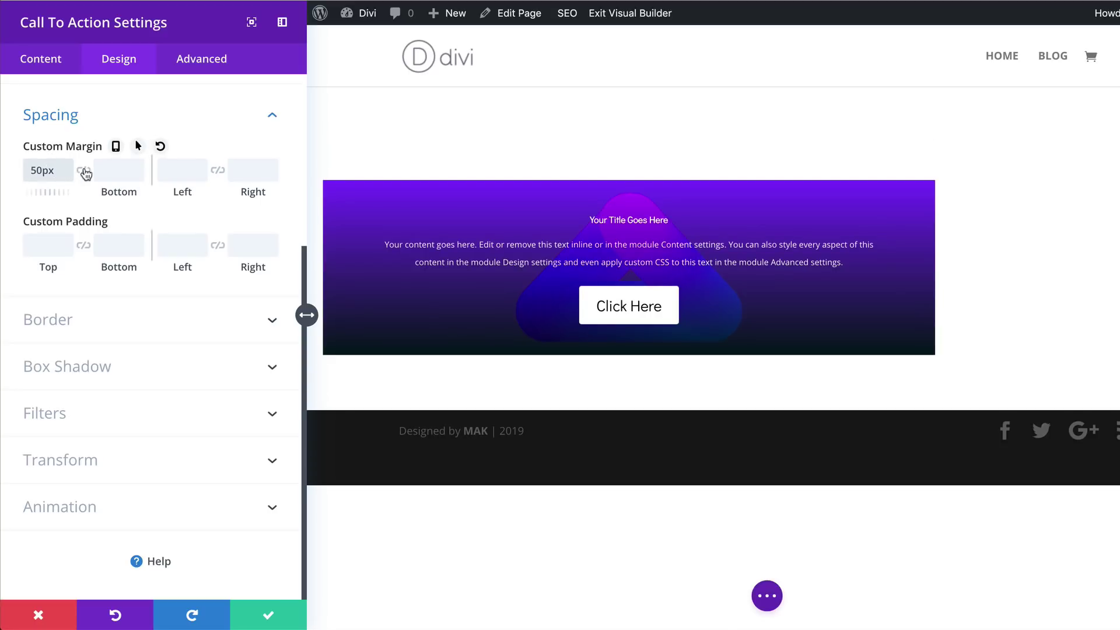
pyautogui.click(84, 170)
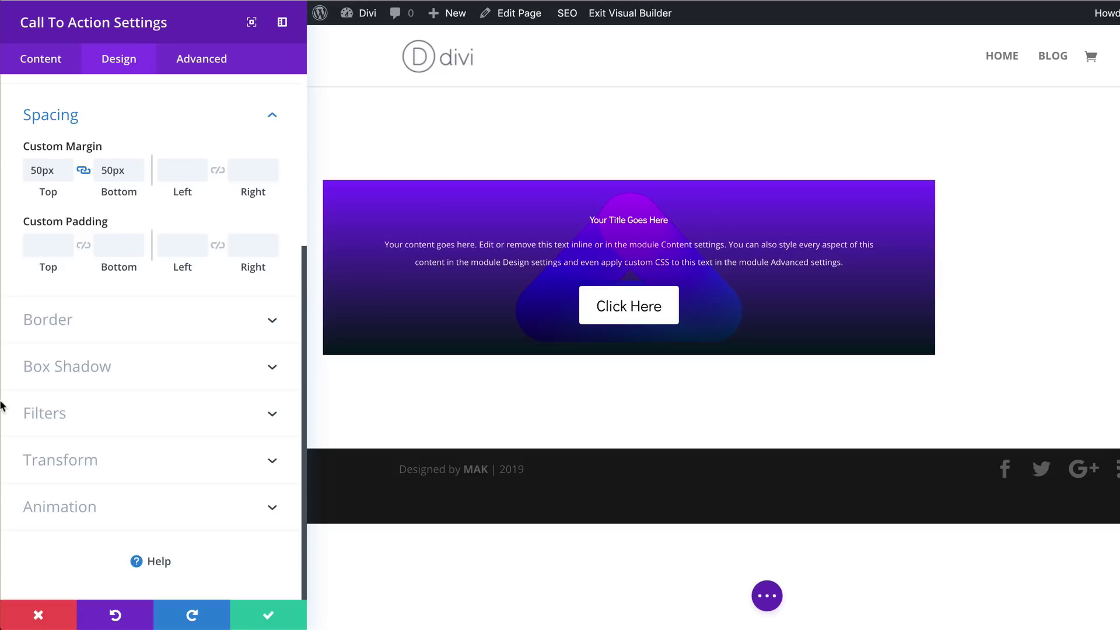
# - Set the desktop custom padding to 12vw top and bottom and 20px left and right
pyautogui.click(67, 245)
pyautogui.write('12vw')
pyautogui.click(83, 245)
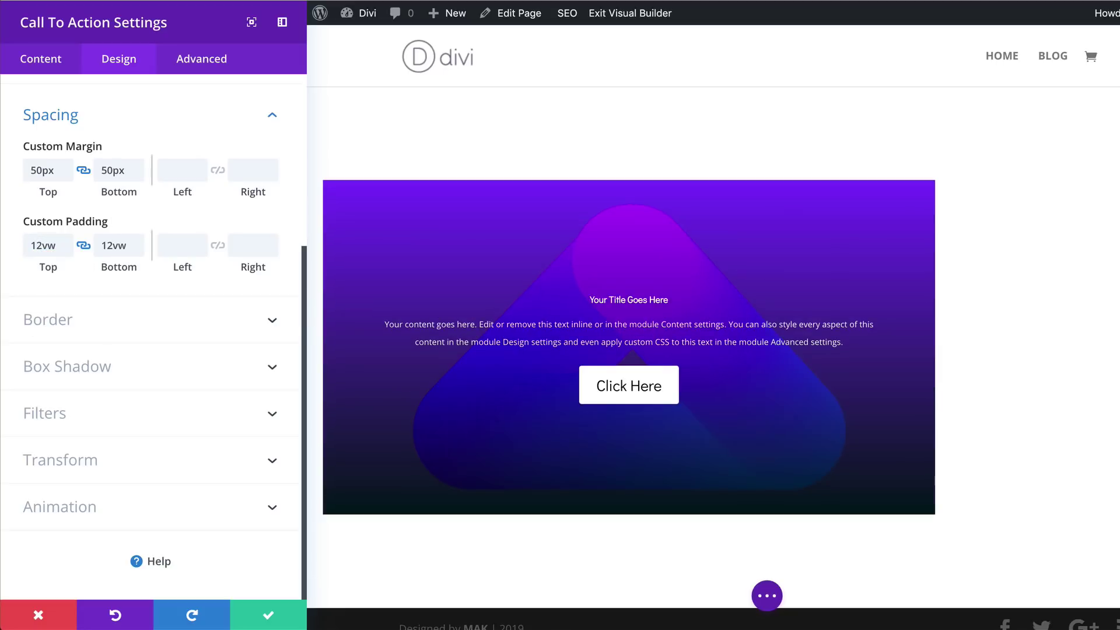
pyautogui.click(174, 247)
pyautogui.write('20px')
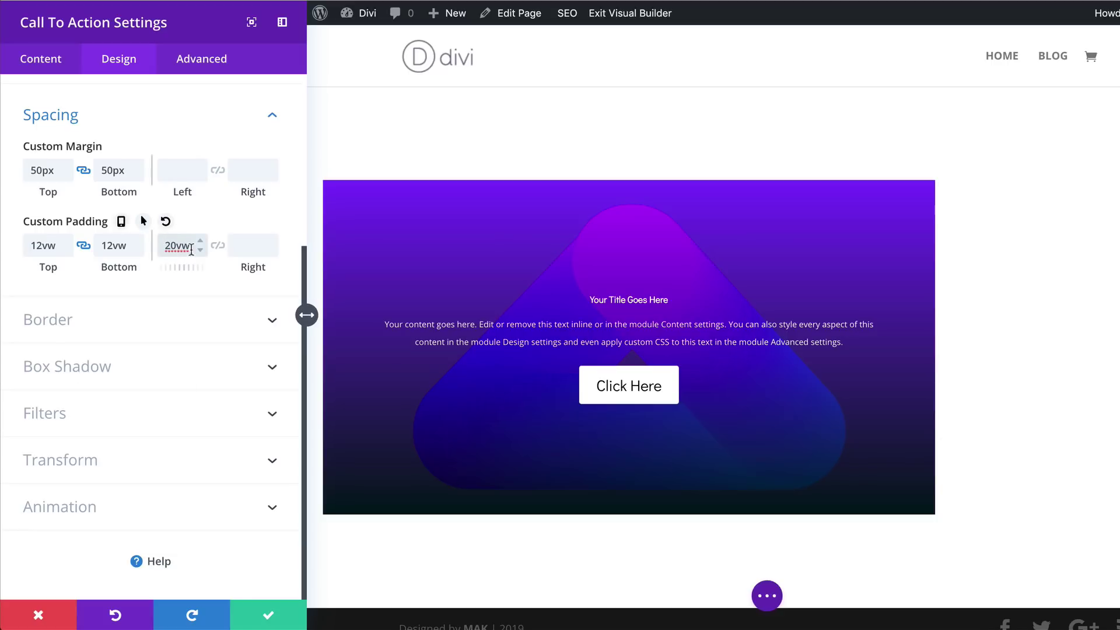
pyautogui.click(218, 245)
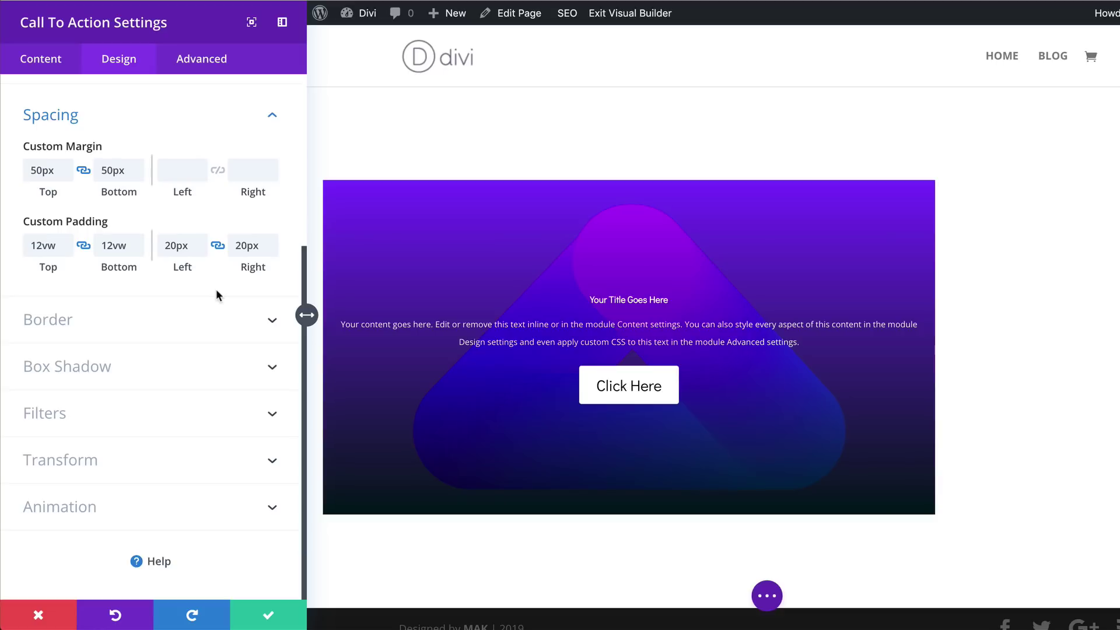
# - Enable responsive padding and set the tablet values to 5vw top and bottom and 3vw left and right
pyautogui.moveTo(145, 236)
pyautogui.click(120, 222)
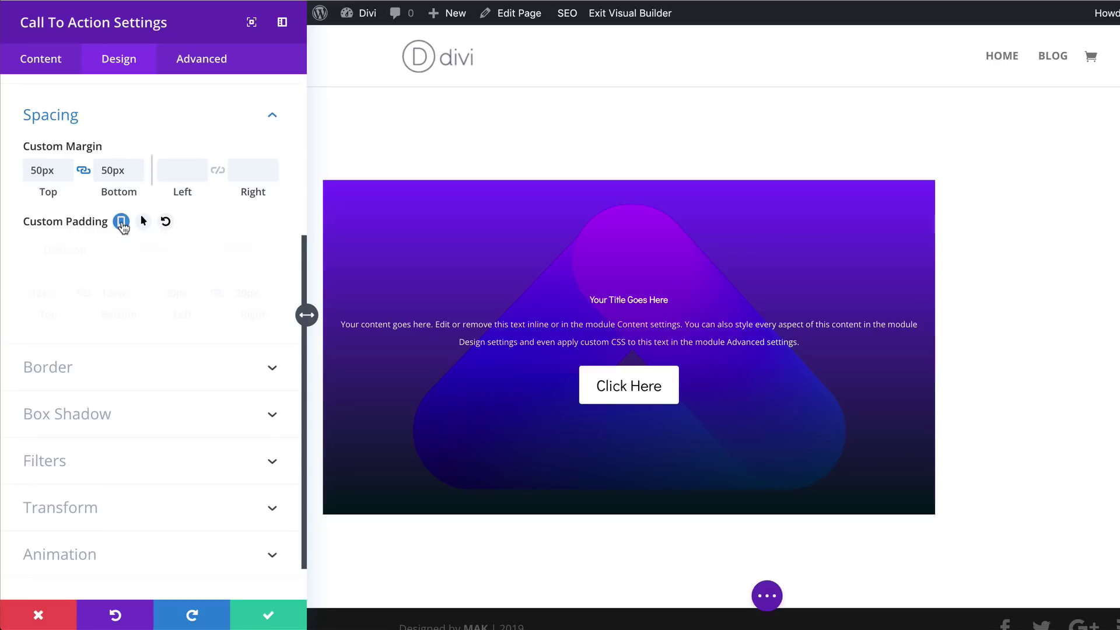
pyautogui.click(160, 252)
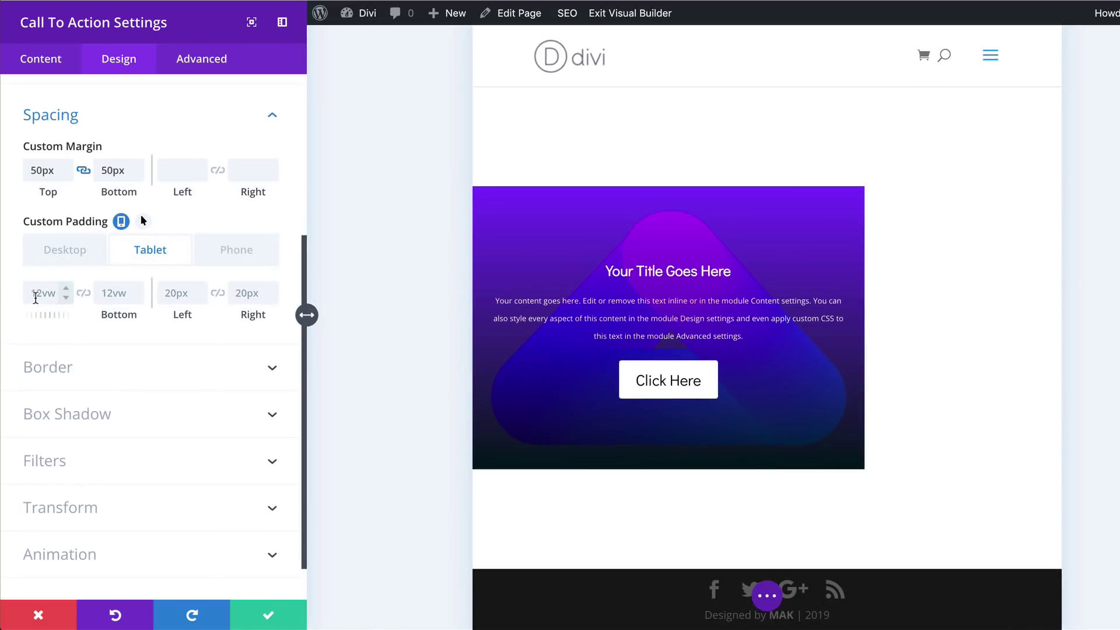
pyautogui.click(36, 297)
pyautogui.write('5vw')
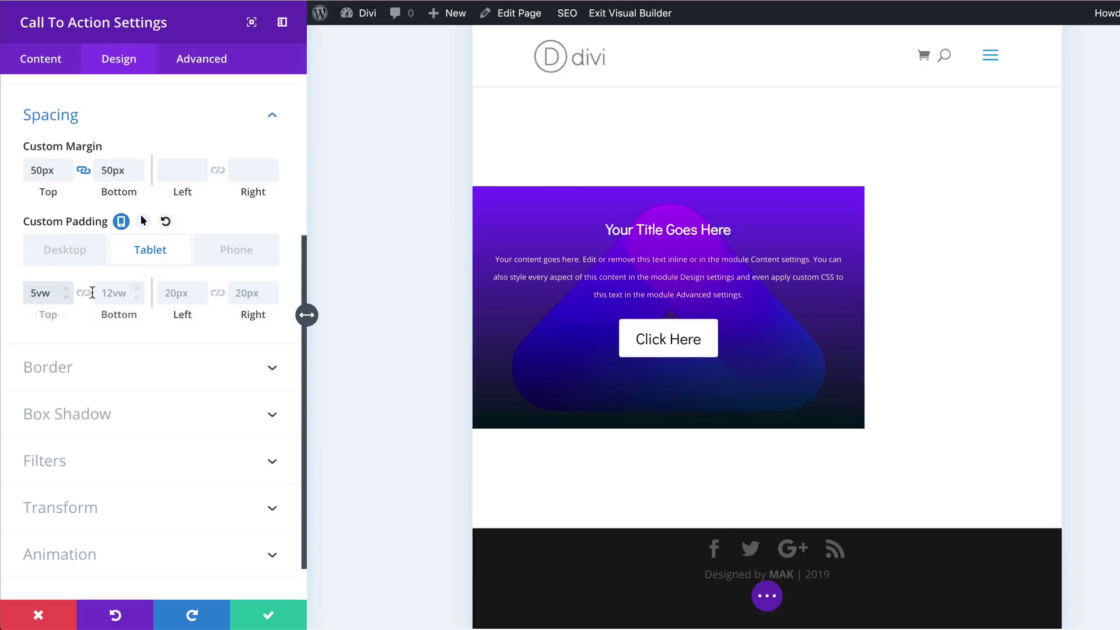
pyautogui.click(83, 294)
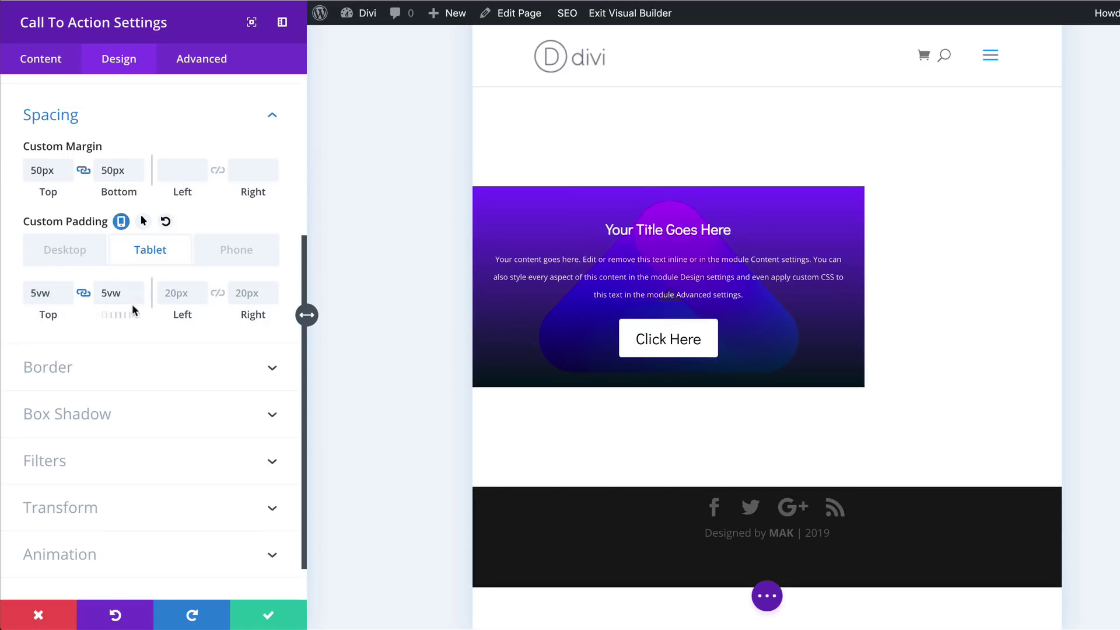
pyautogui.click(181, 299)
pyautogui.write('3vw')
pyautogui.click(219, 294)
# - Set the phone padding to 14vw top and bottom and 8vw left and right, and return to the desktop values
pyautogui.click(236, 252)
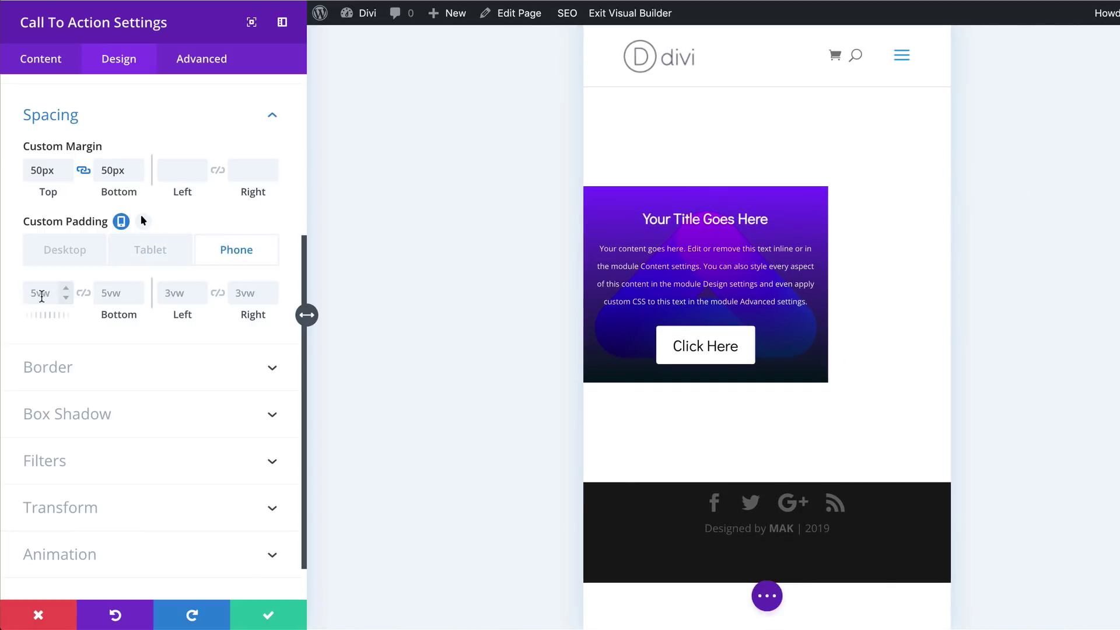
pyautogui.click(48, 297)
pyautogui.write('14vw')
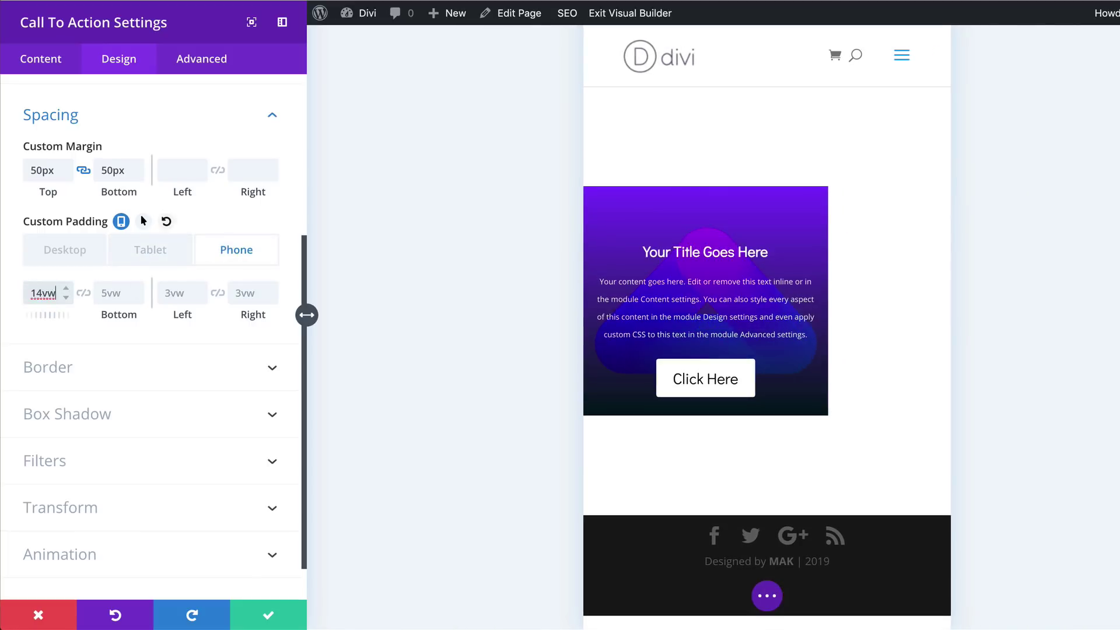
pyautogui.click(83, 292)
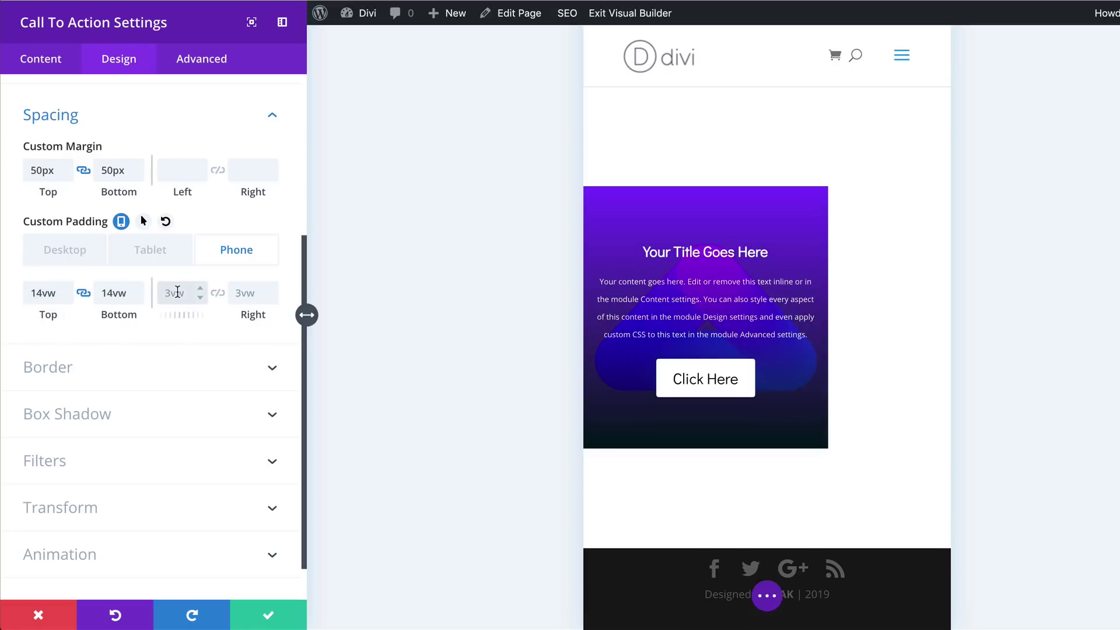
pyautogui.write('8vw')
pyautogui.click(217, 293)
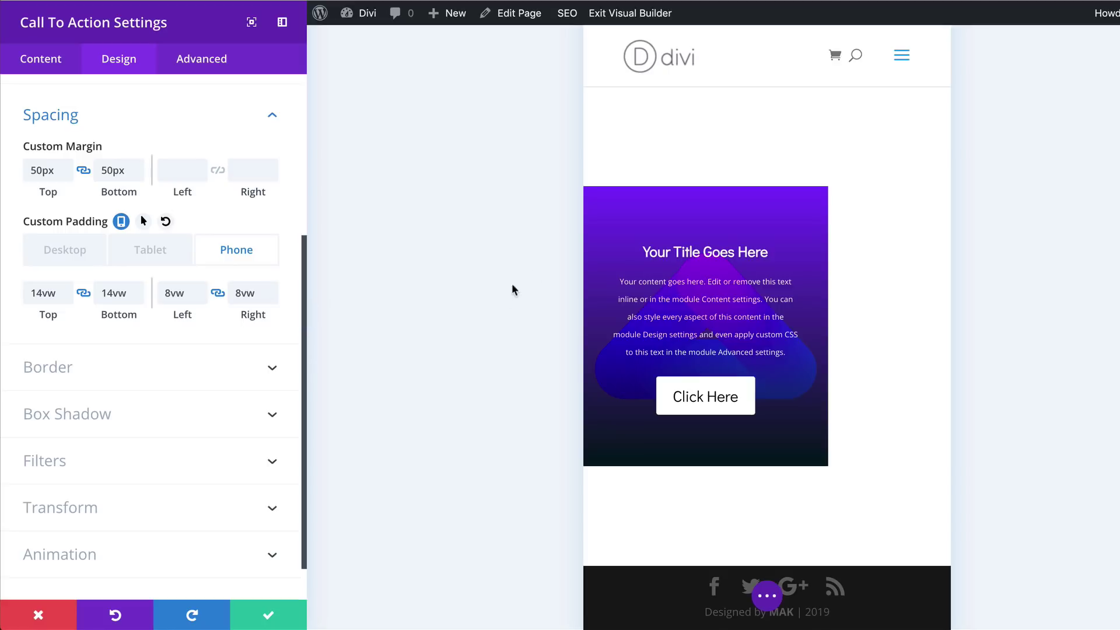
pyautogui.click(82, 250)
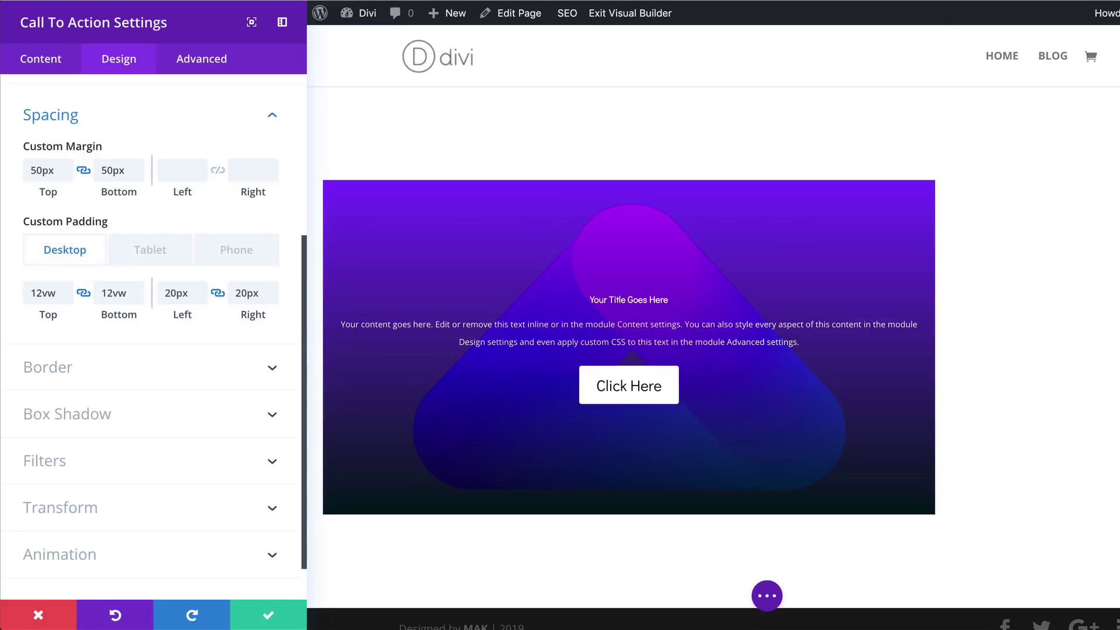
# - Round all four corners of the module's border by 20px
pyautogui.click(93, 368)
pyautogui.write('20')
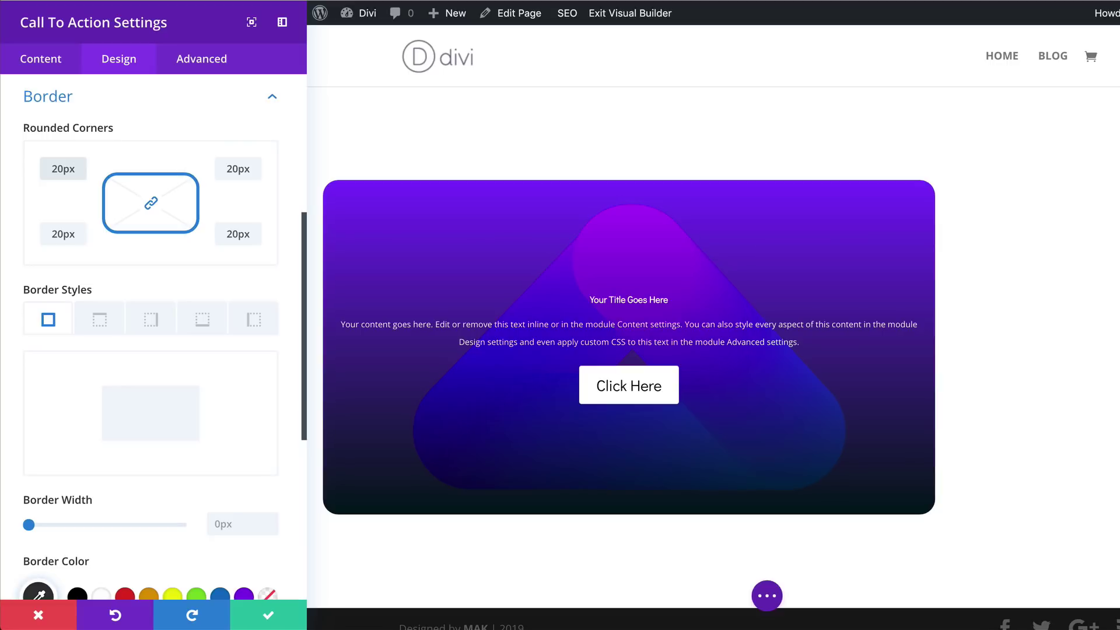
# - Save the module settings and duplicate the styled Call To Action until the row holds six modules, using wireframe view
pyautogui.click(268, 618)
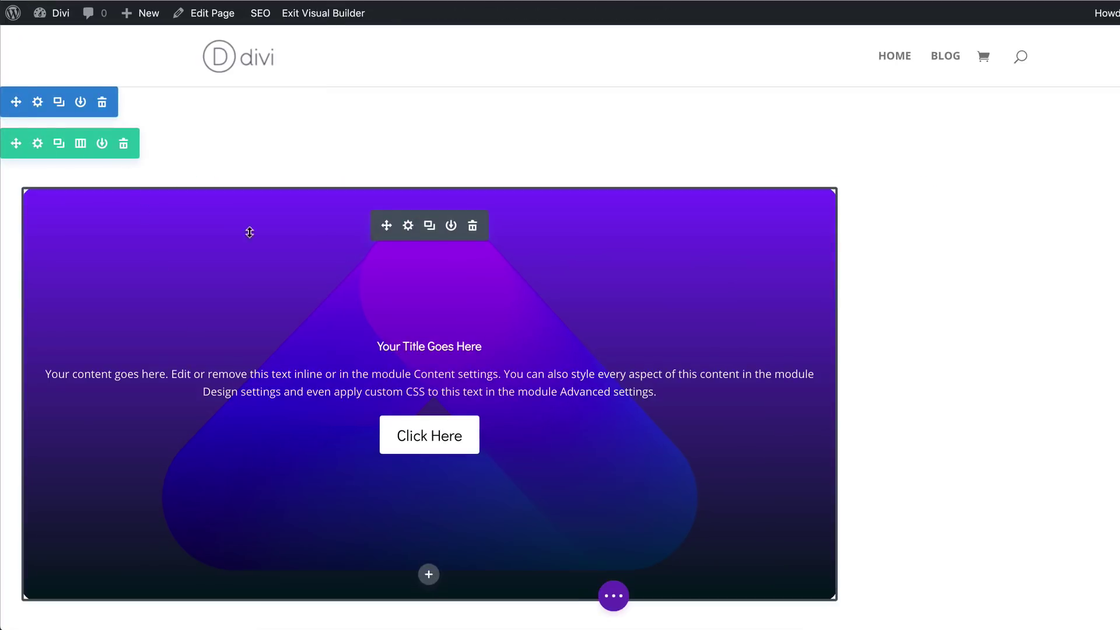
pyautogui.click(429, 232)
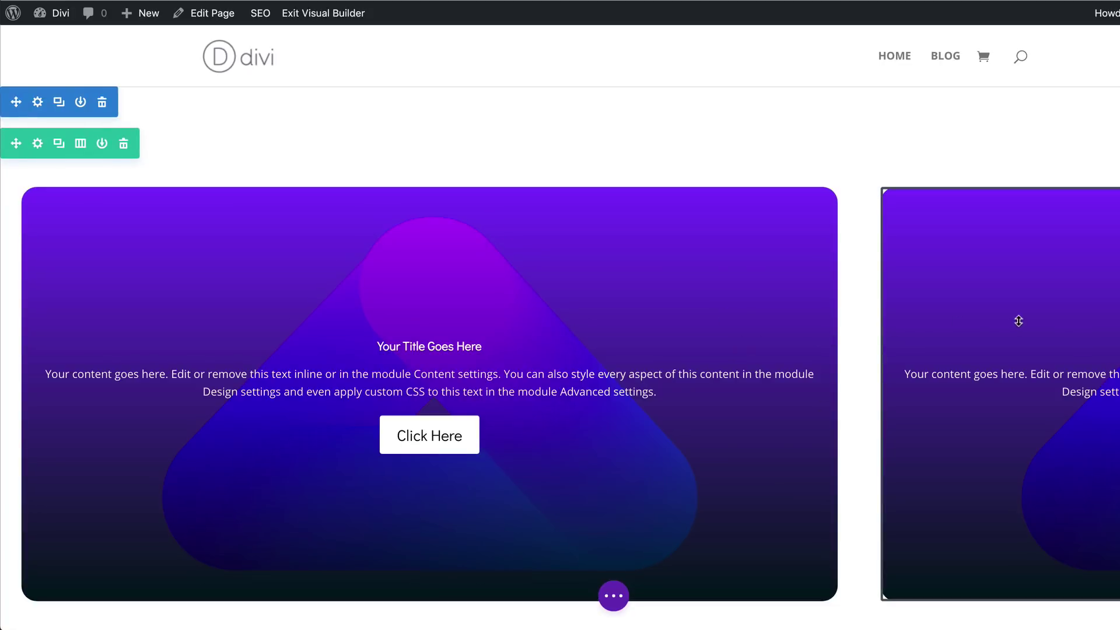
pyautogui.click(614, 596)
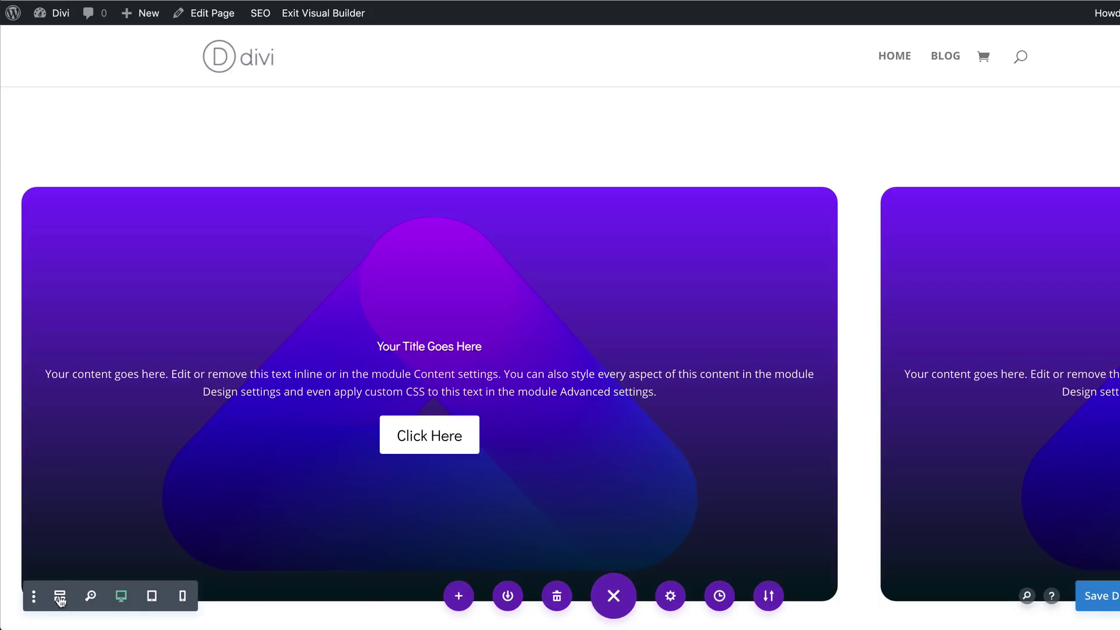
pyautogui.click(61, 598)
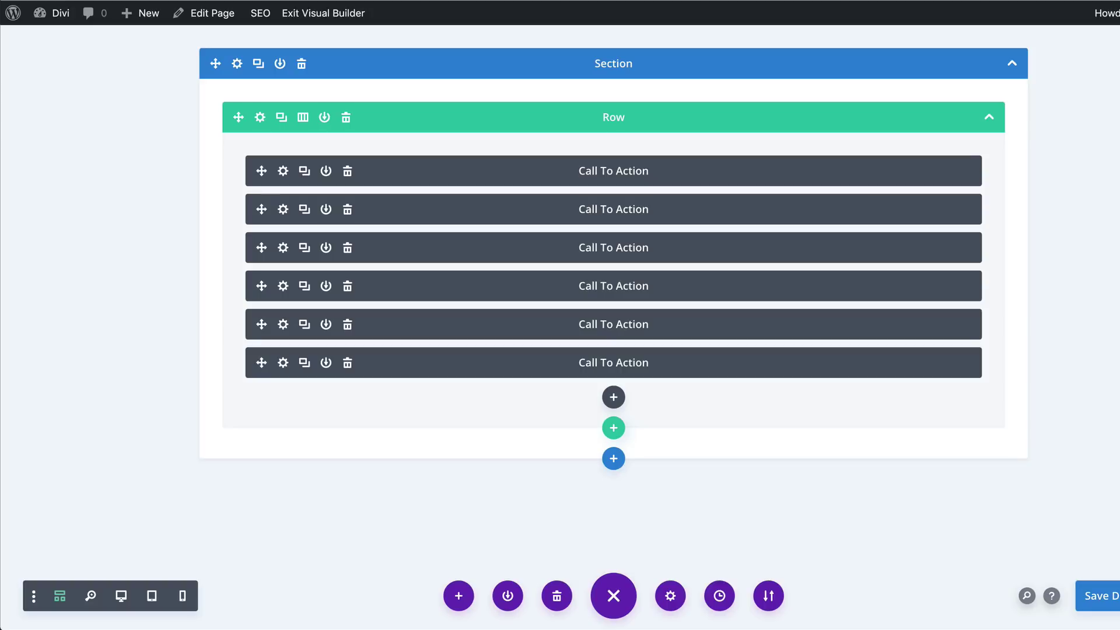
pyautogui.hotkey('ctrl', 's')
# - Change the first background gradient color of the second Call To Action module to dark red and save the module
pyautogui.click(283, 209)
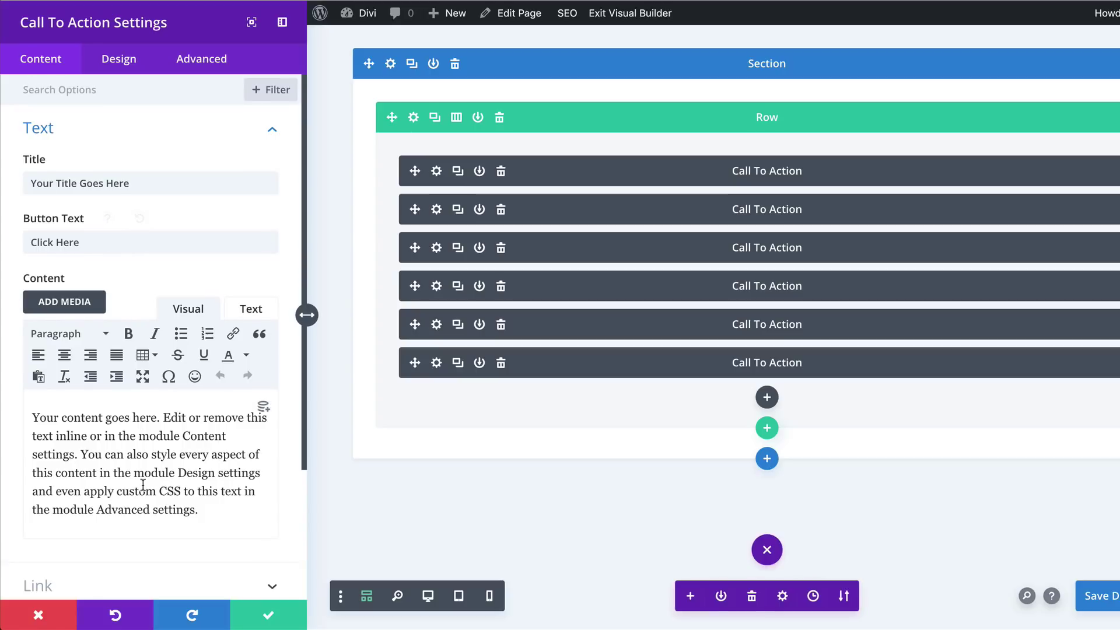
pyautogui.scroll(-3, 140, 484)
pyautogui.click(96, 460)
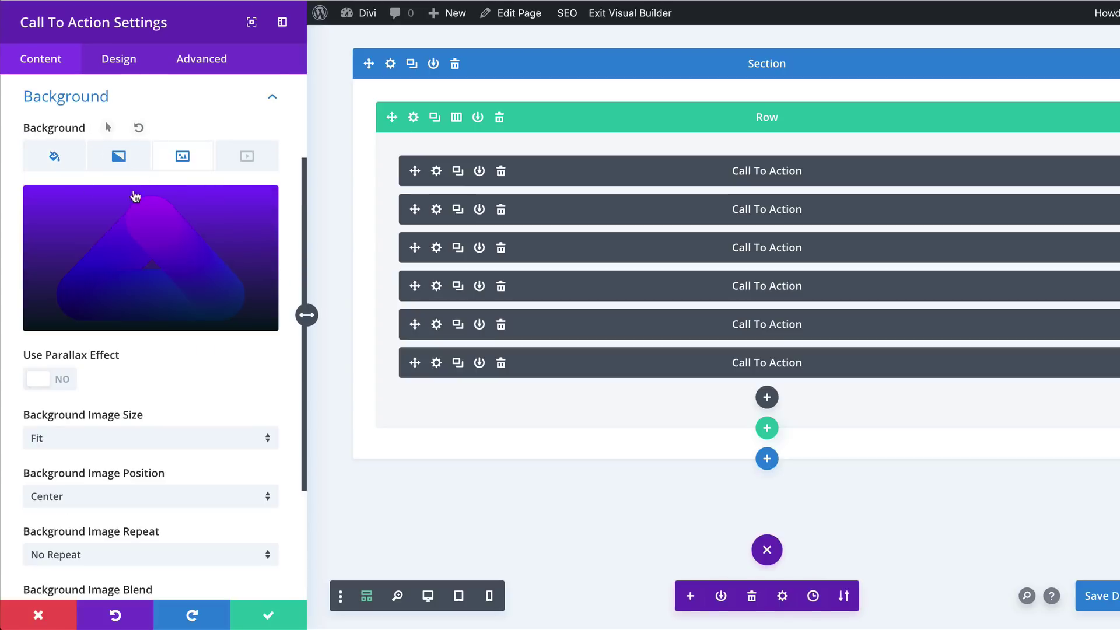
pyautogui.click(142, 233)
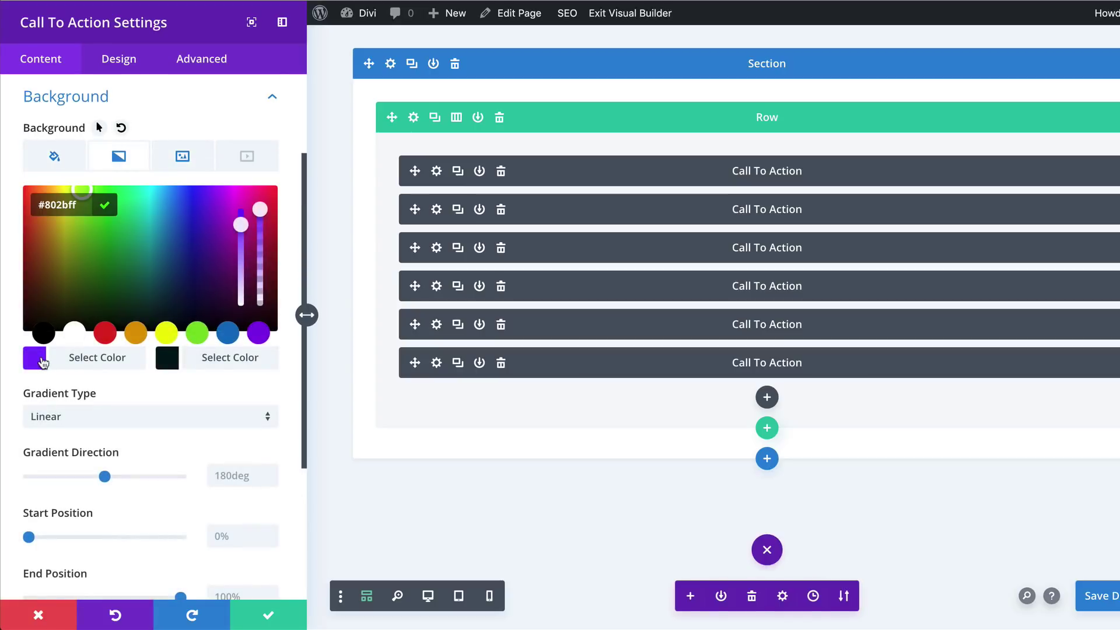
pyautogui.click(41, 362)
pyautogui.click(35, 358)
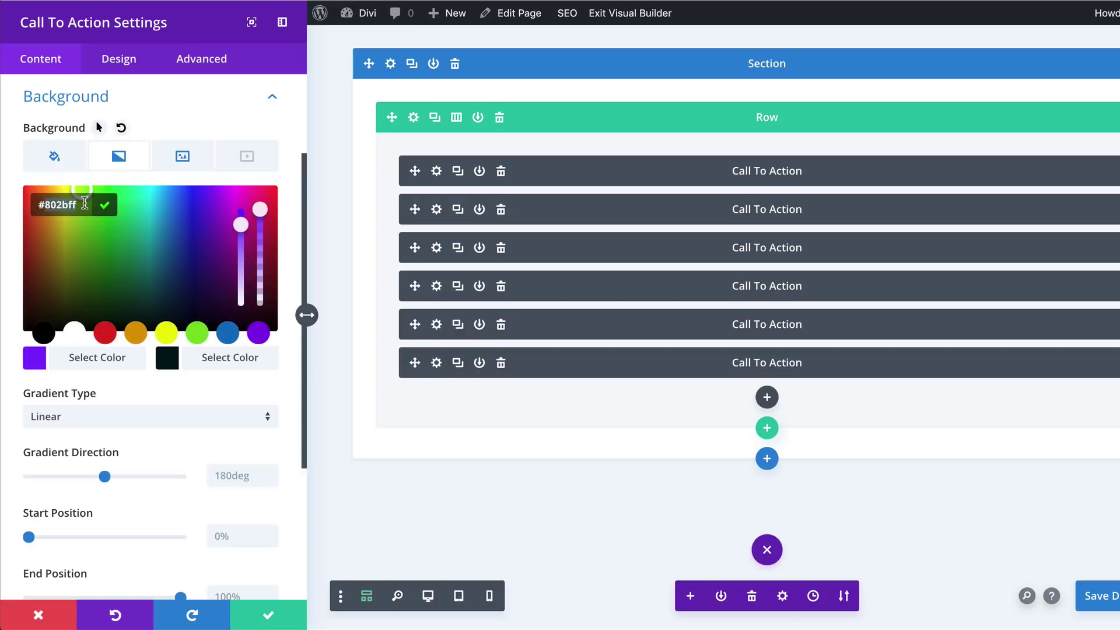
pyautogui.hotkey('ctrl', 'a')
pyautogui.hotkey('ctrl', 'v')
pyautogui.click(166, 357)
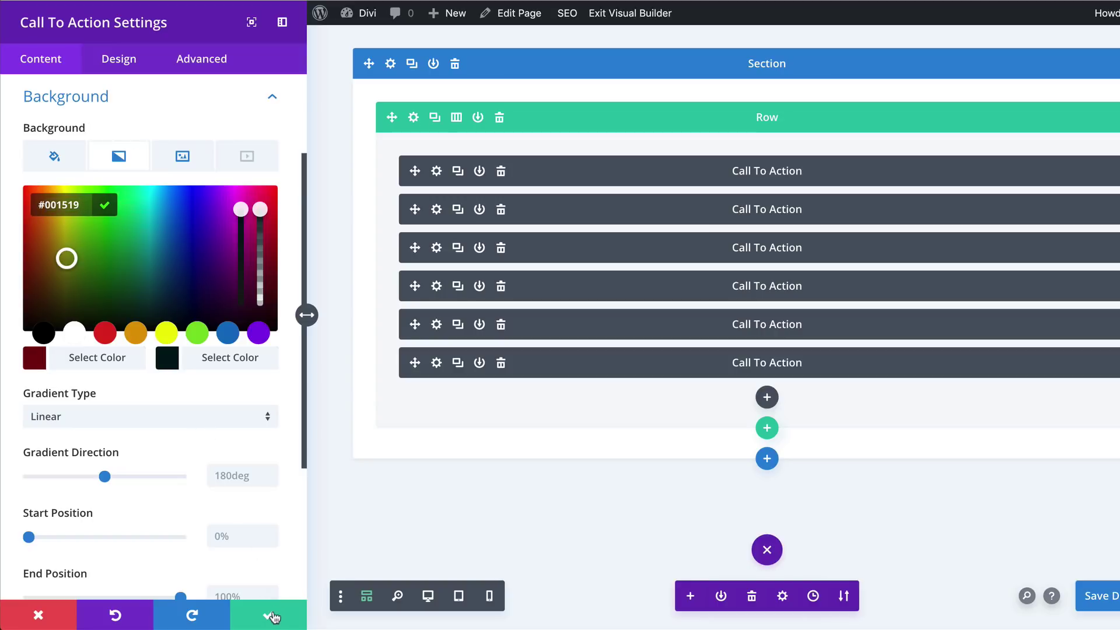
pyautogui.click(268, 615)
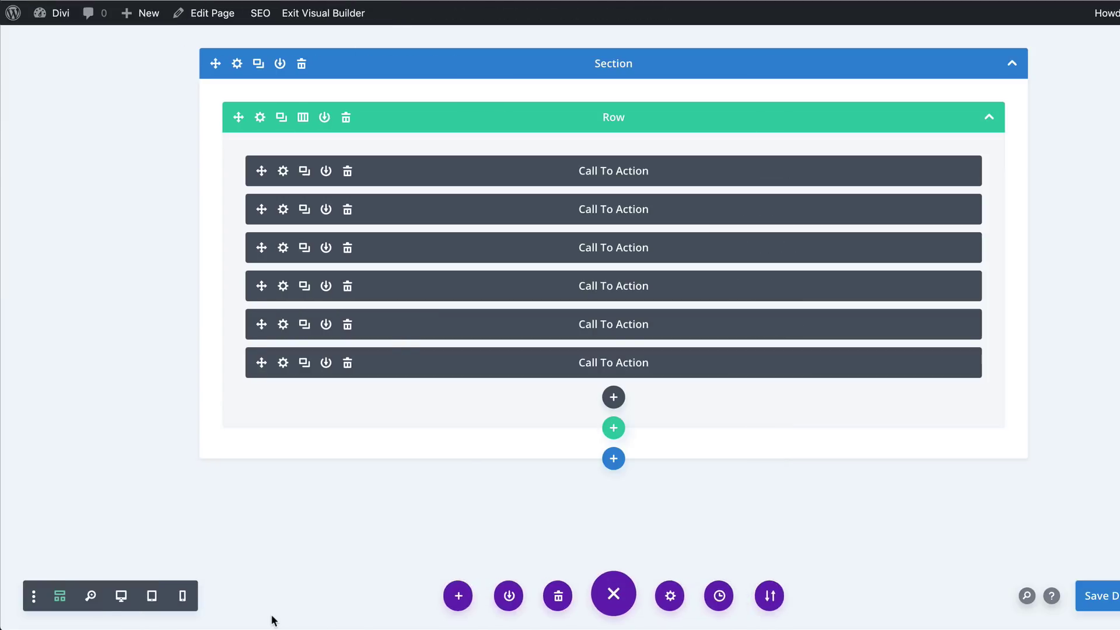
# - Check the recolored second module in desktop view by swiping sideways through the row
pyautogui.click(117, 599)
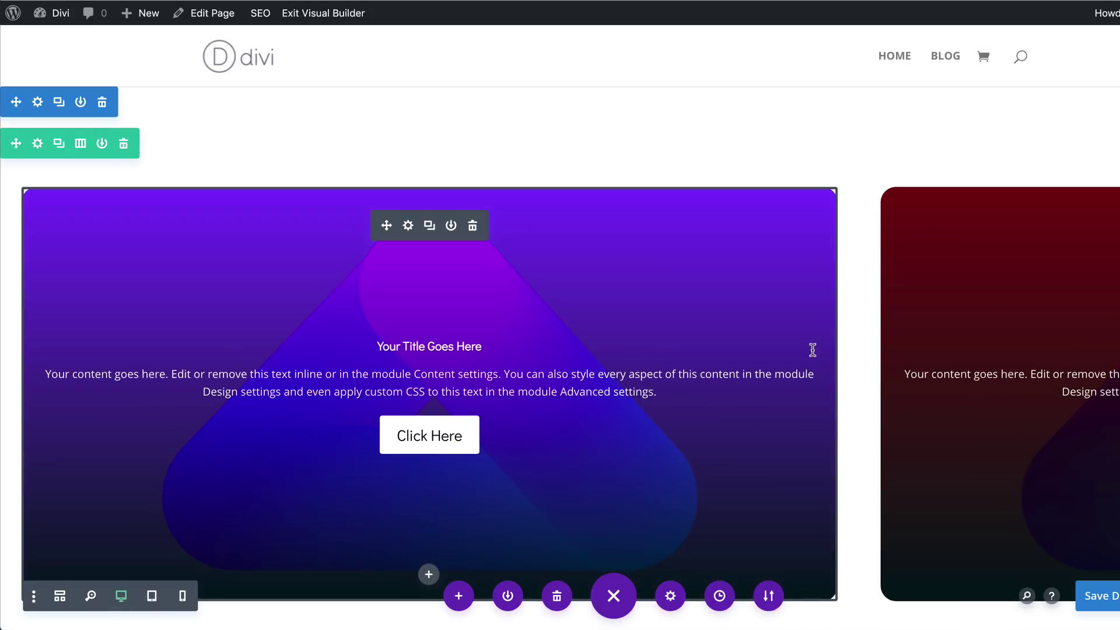
pyautogui.hscroll(5, 807, 350)
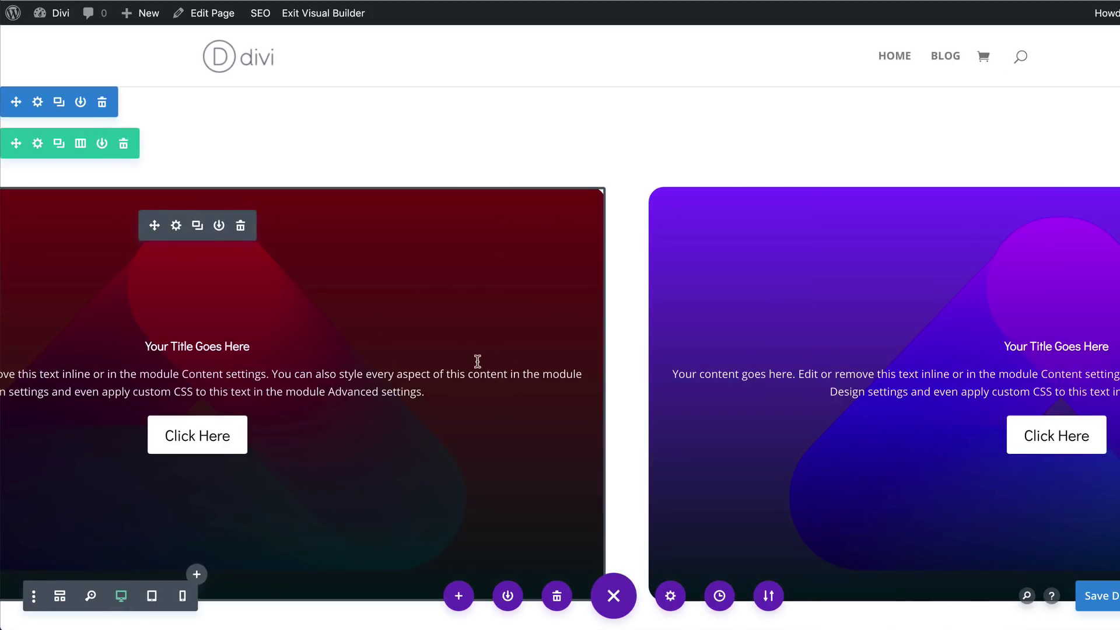
pyautogui.hscroll(-10, 478, 350)
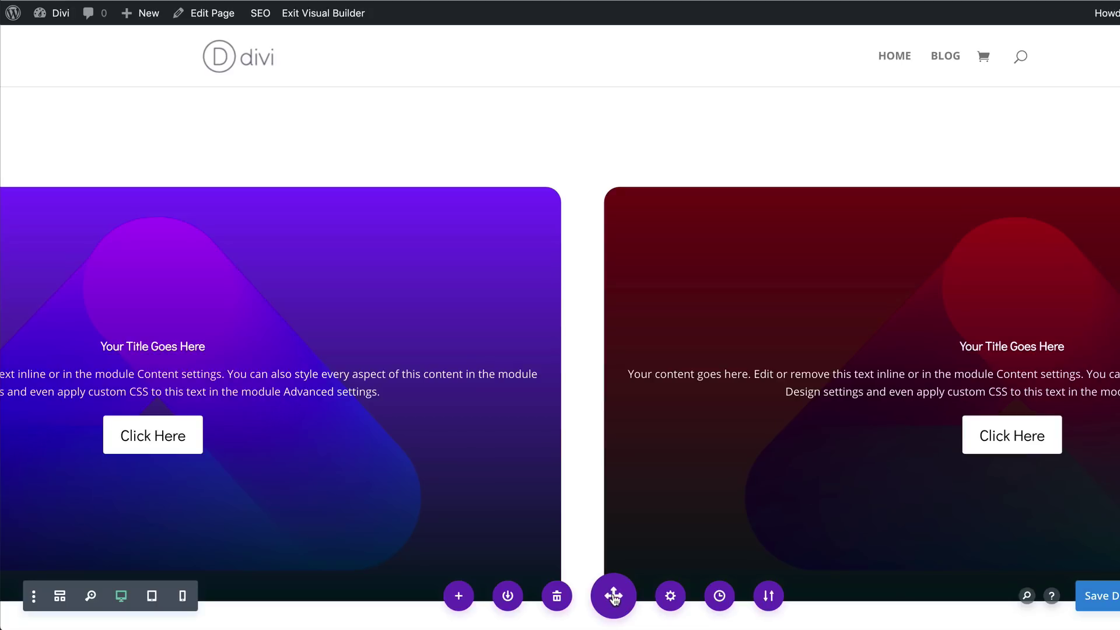
# - Replace the second module's background image with the crossed blue and purple tubes from the media library, and save the module
pyautogui.click(60, 596)
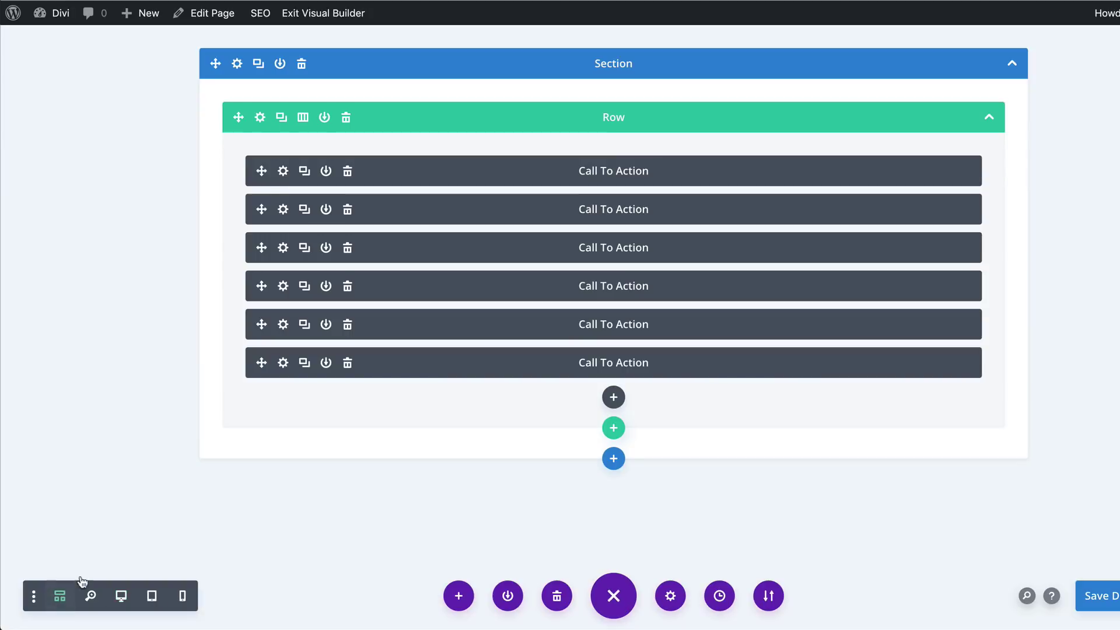
pyautogui.click(283, 210)
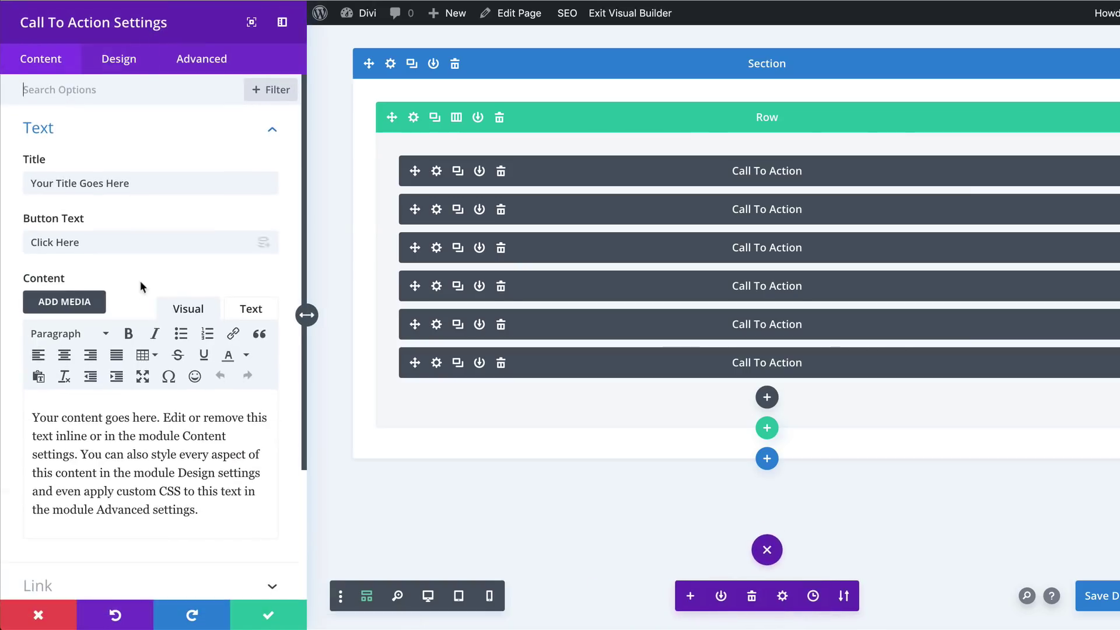
pyautogui.scroll(-3, 156, 402)
pyautogui.click(112, 465)
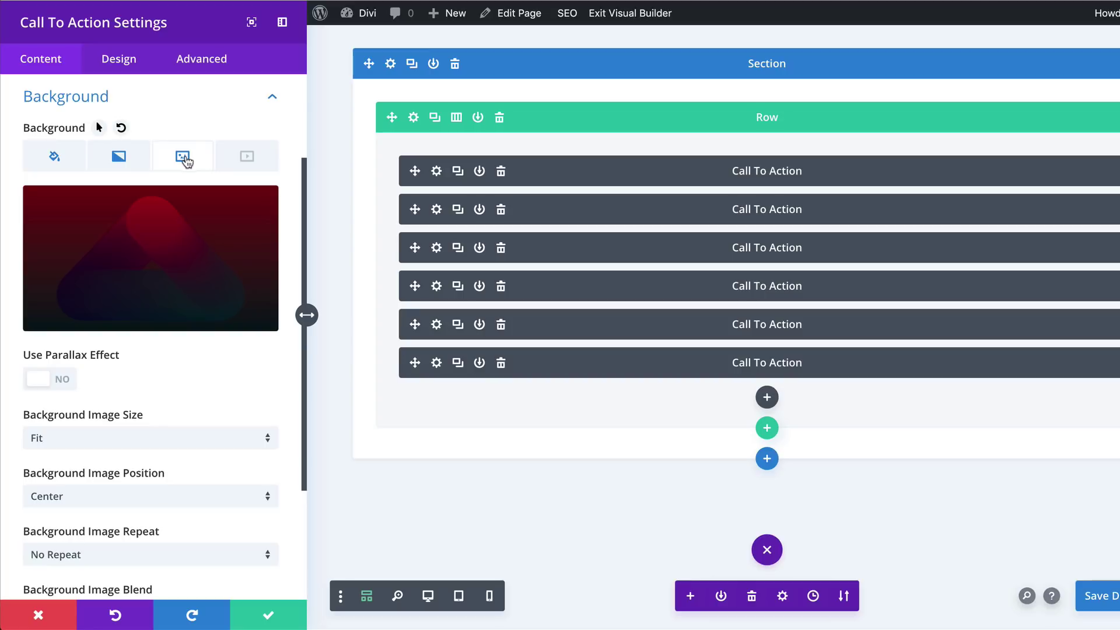
pyautogui.click(164, 241)
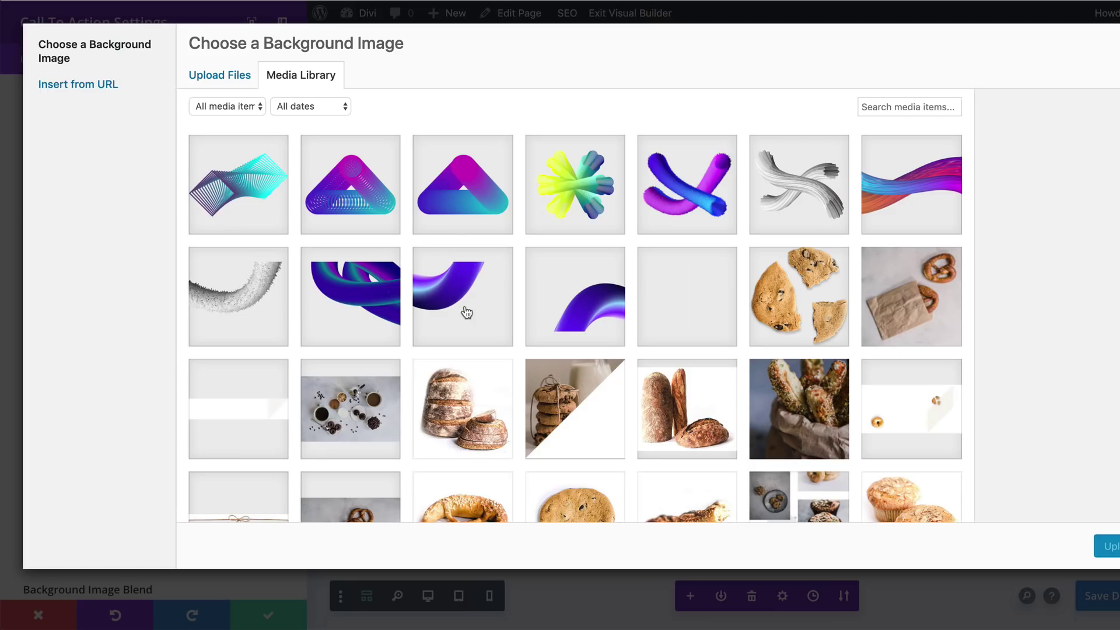
pyautogui.click(688, 194)
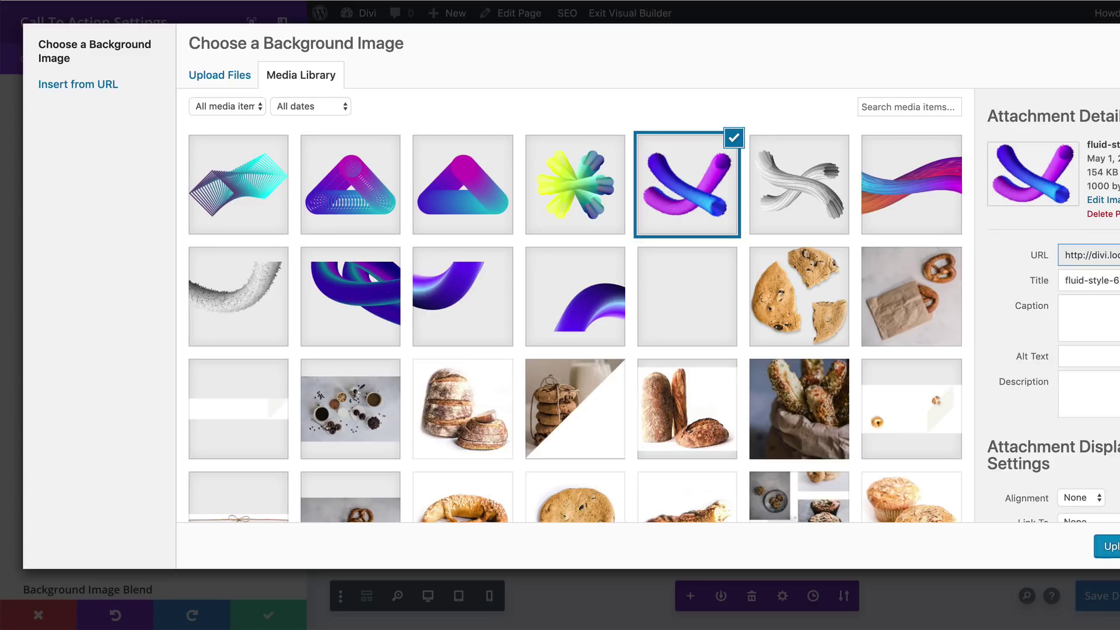
pyautogui.click(1110, 546)
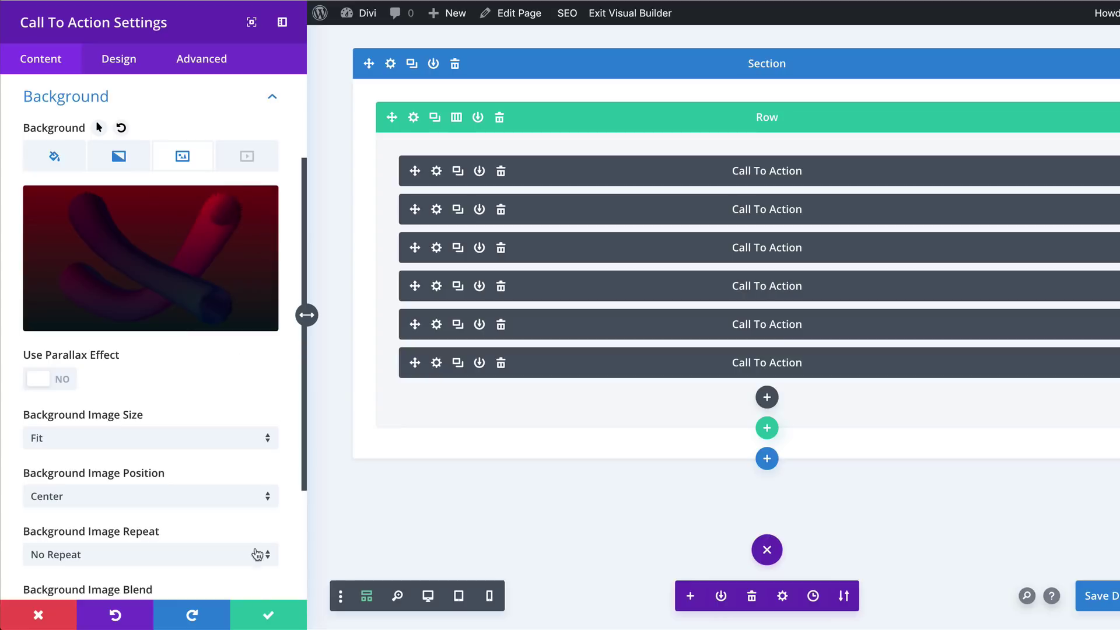
pyautogui.click(269, 617)
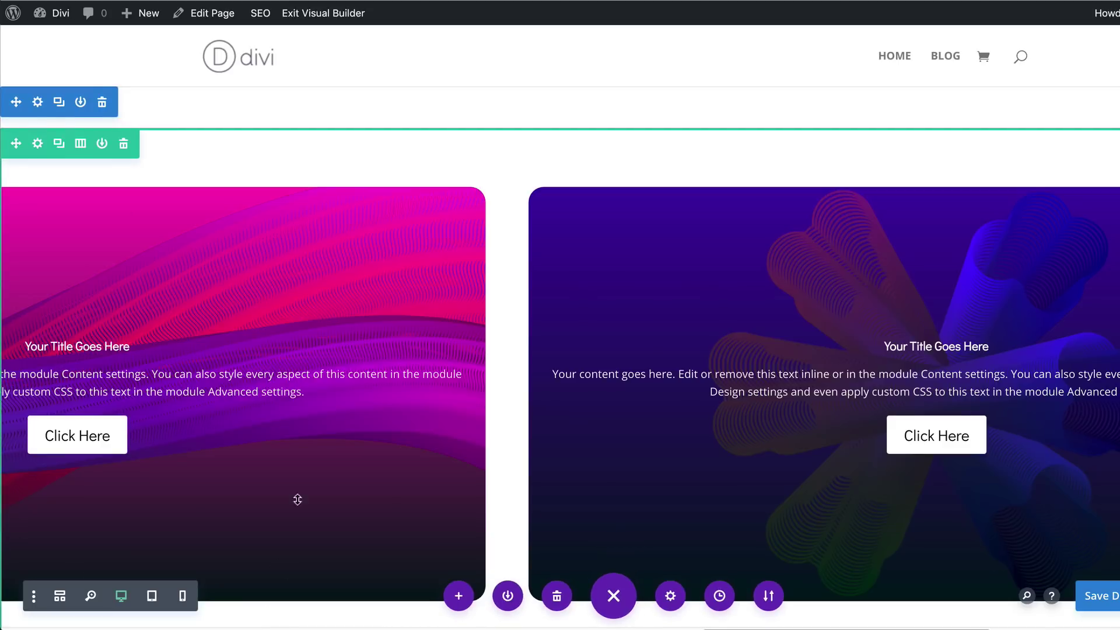
# - Give the row's column the CSS class swipe-scrollbar and save the row settings
pyautogui.click(38, 144)
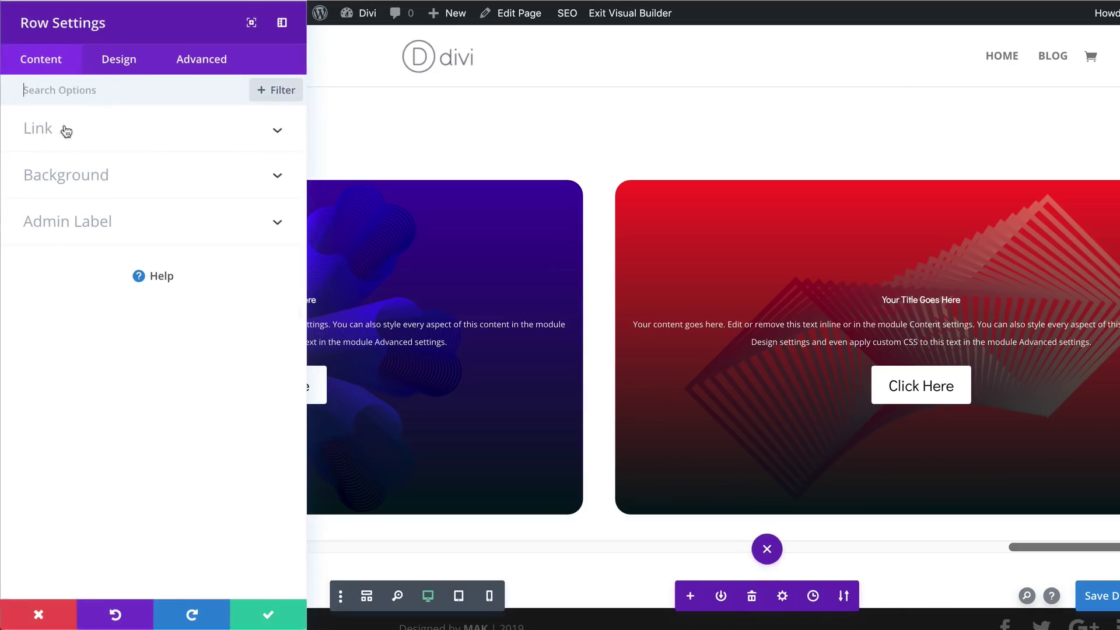
pyautogui.click(205, 62)
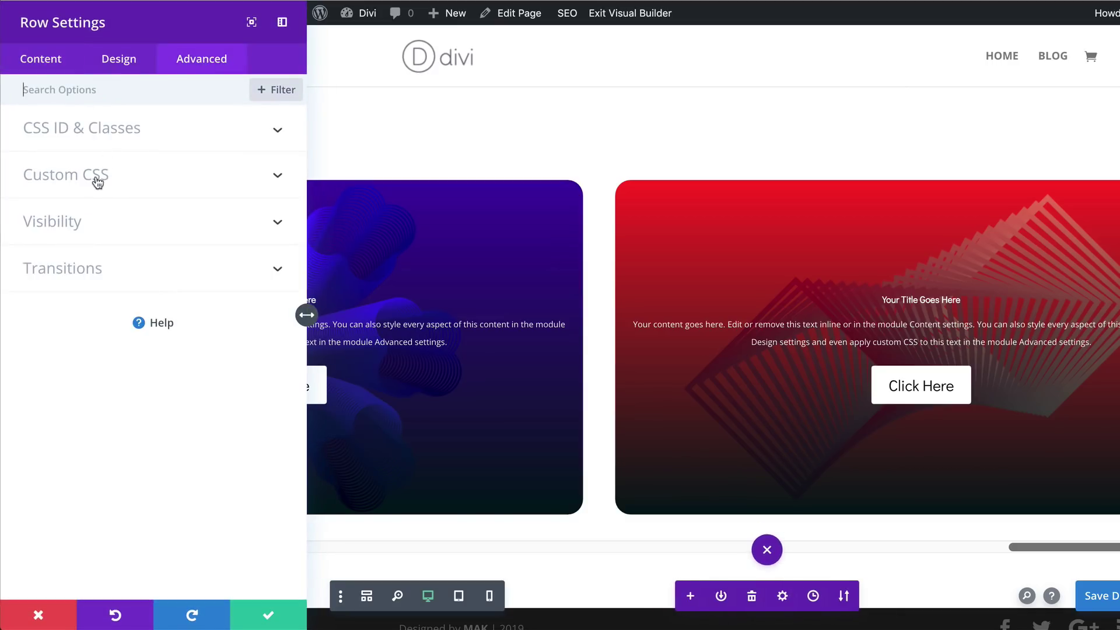
pyautogui.click(116, 129)
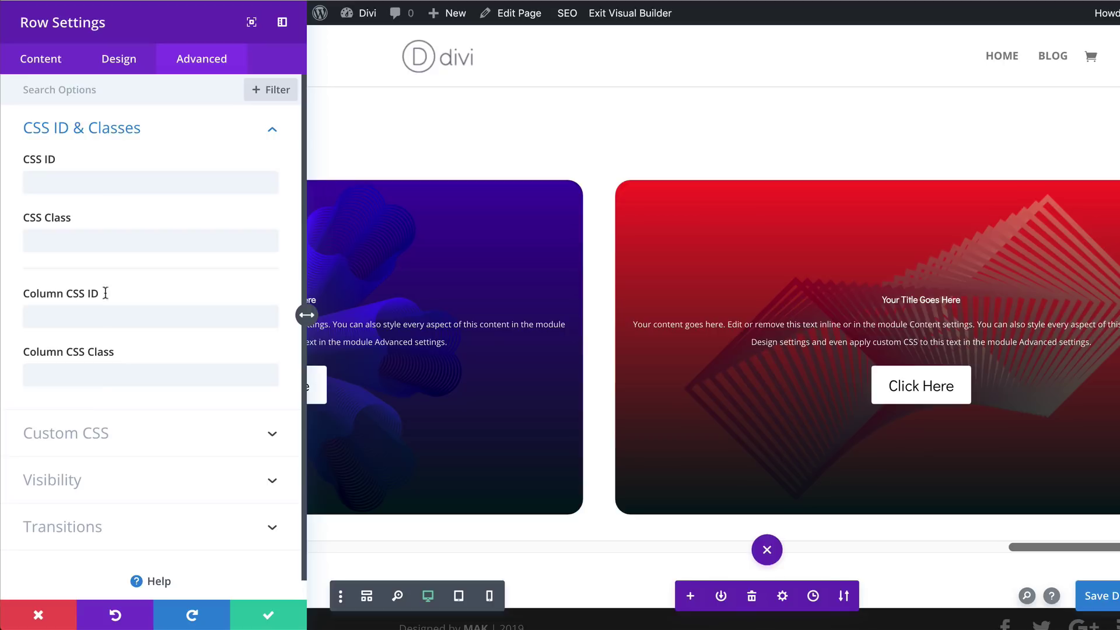
pyautogui.click(87, 376)
pyautogui.write('swipe-scrollbar')
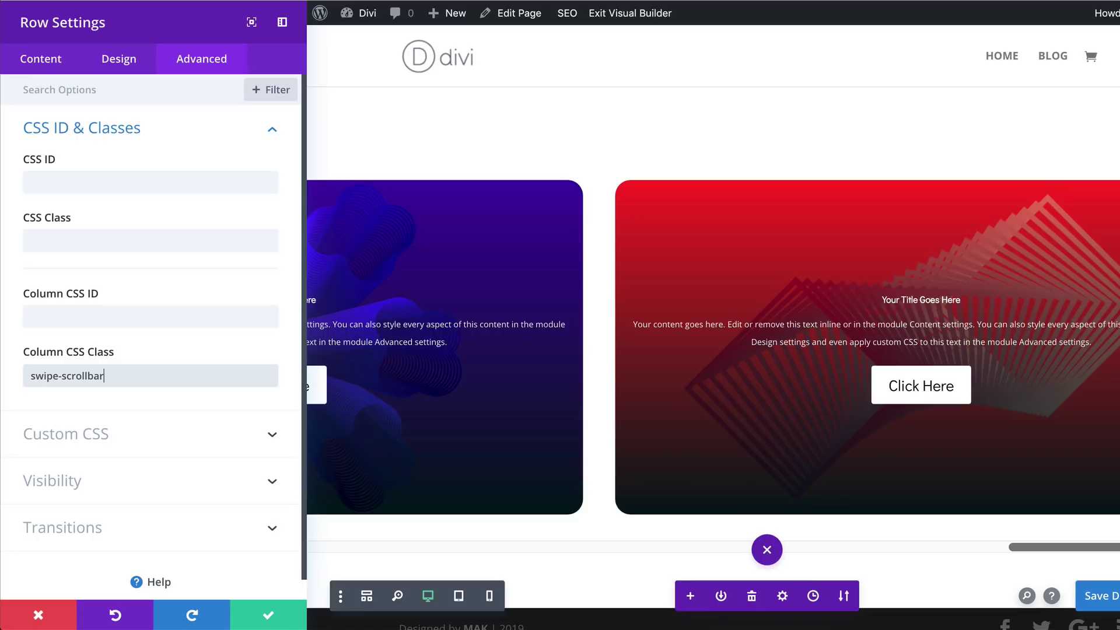
pyautogui.hotkey('ctrl', 's')
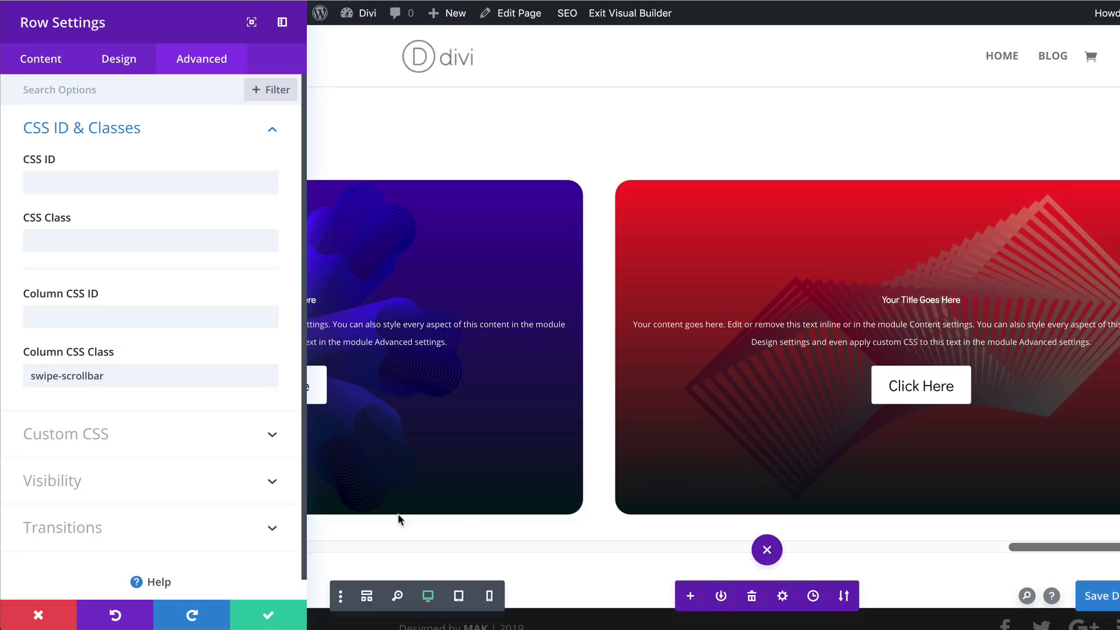
pyautogui.click(268, 615)
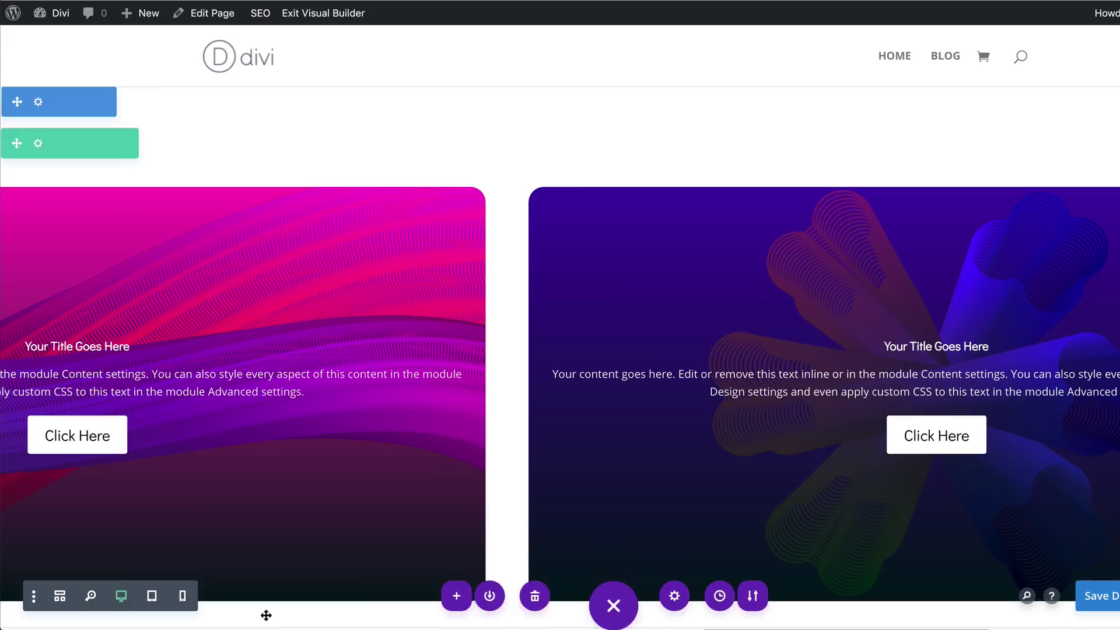
# - Add page-level custom CSS for the .swipe-scrollbar webkit scrollbar: 10px width, #fff track, and #333 thumb with 50px border radius
pyautogui.click(670, 596)
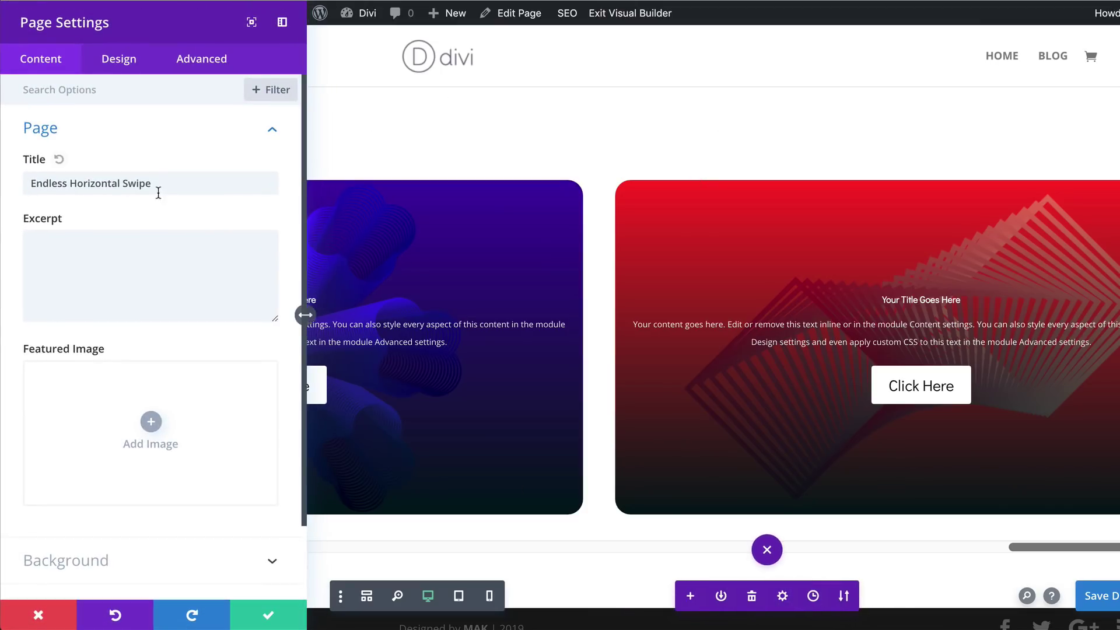
pyautogui.click(203, 57)
pyautogui.click(97, 129)
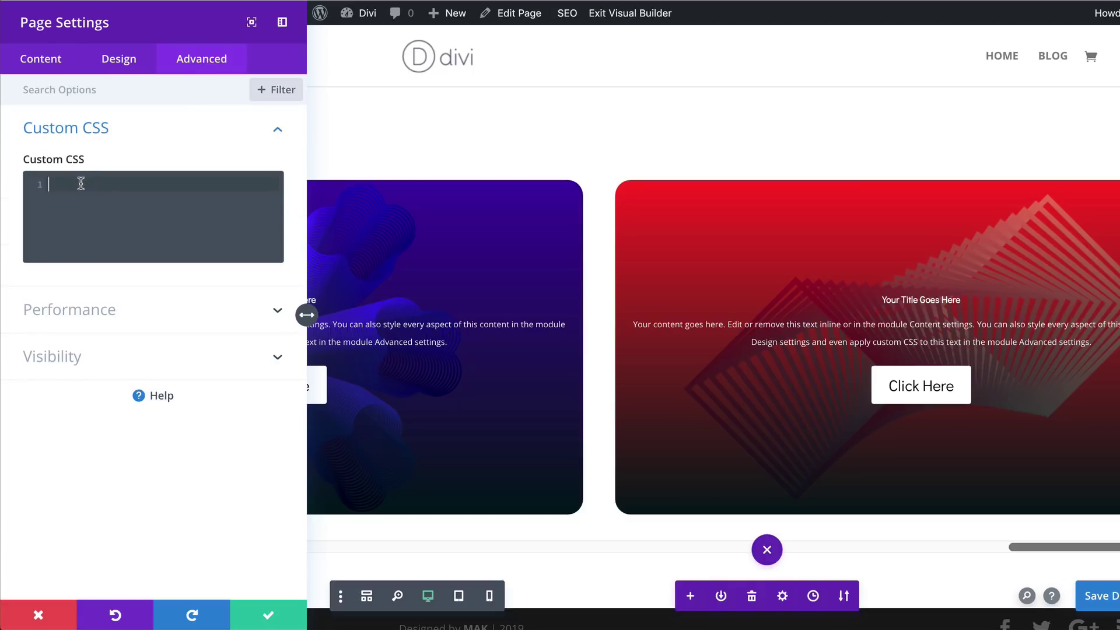
pyautogui.write('.swipe-scrollbar::-webkit-scrollbar { width: 10px; } .swipe-scrollbar::-webkit-scrollbar-track { background: #fff; } .swipe-scrollbar::-webkit-scrollbar-thumb { background: #333; border-radius: 50px; }')
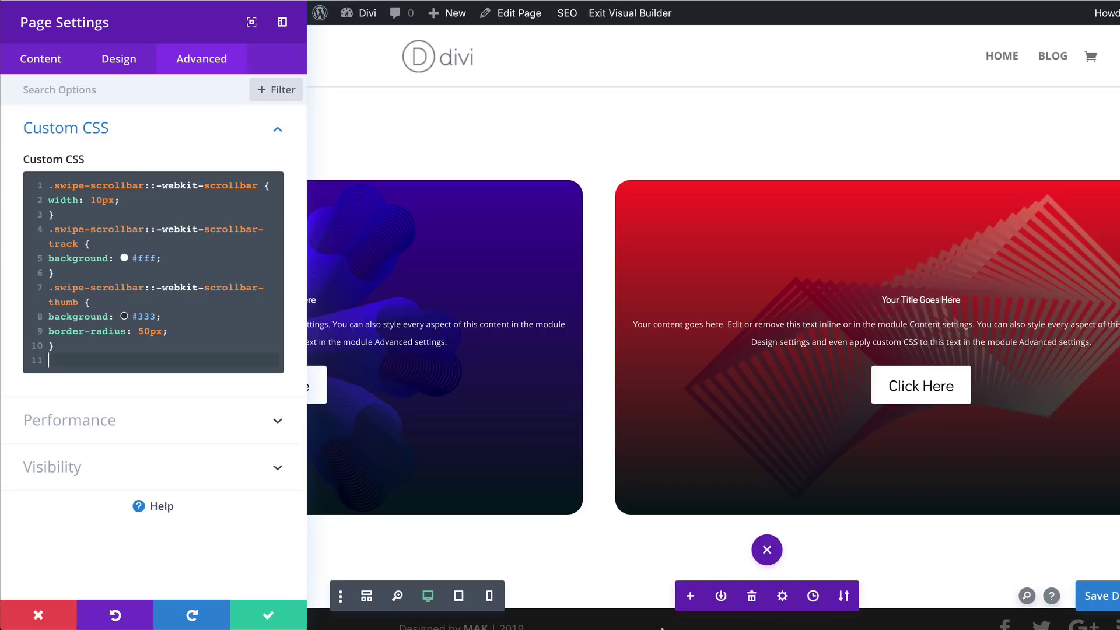
pyautogui.click(268, 613)
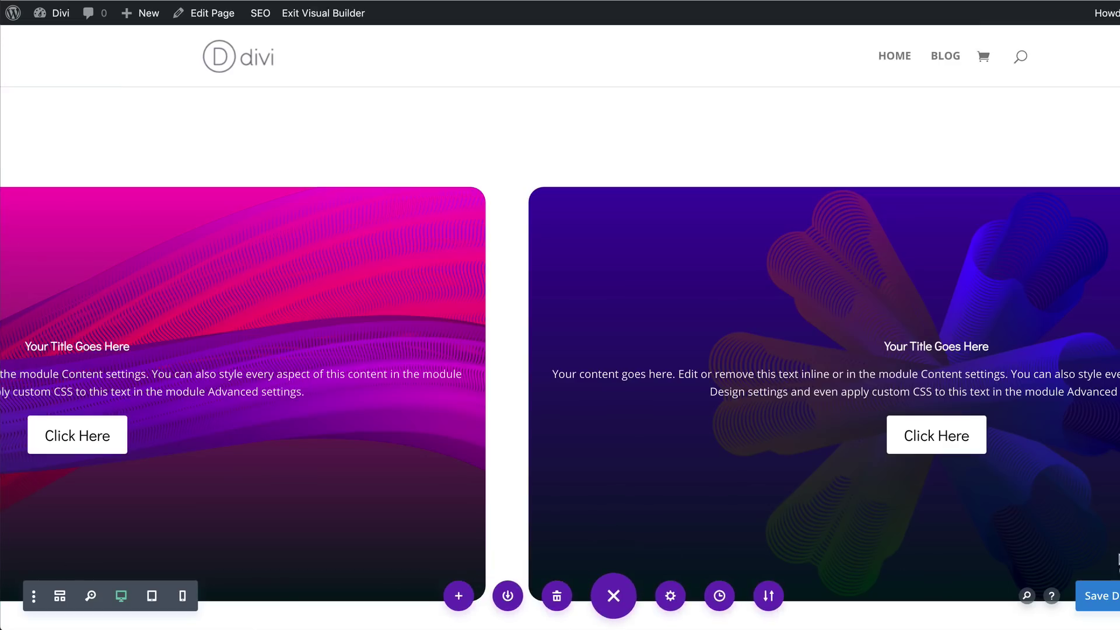
# - Test the custom horizontal scrollbar on the live page outside the Visual Builder, and return to the builder
pyautogui.click(323, 14)
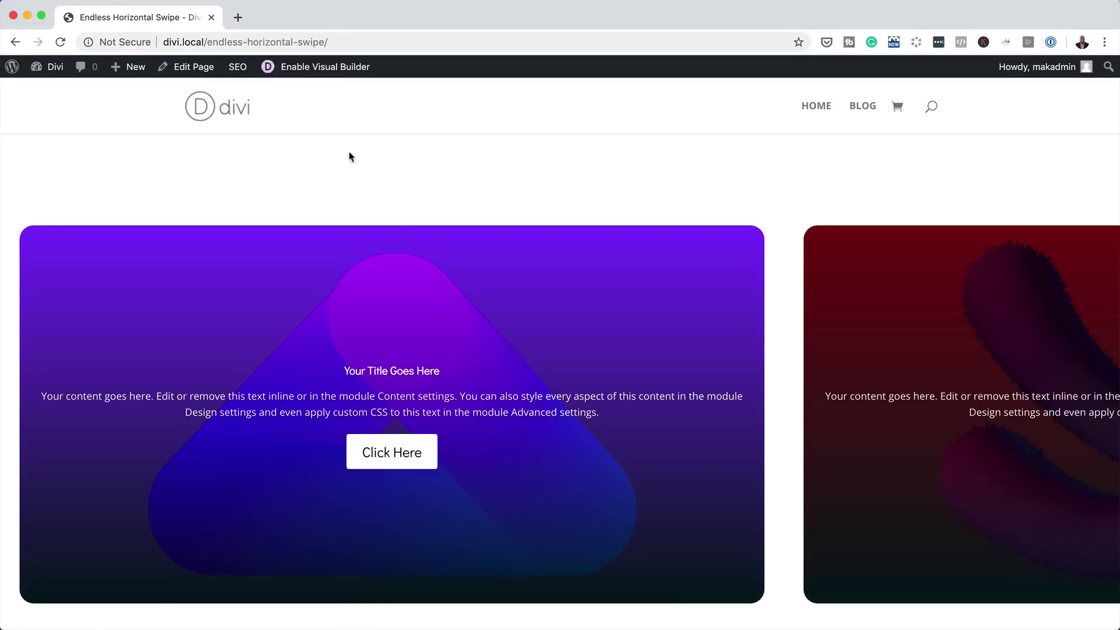
pyautogui.scroll(-1, 584, 495)
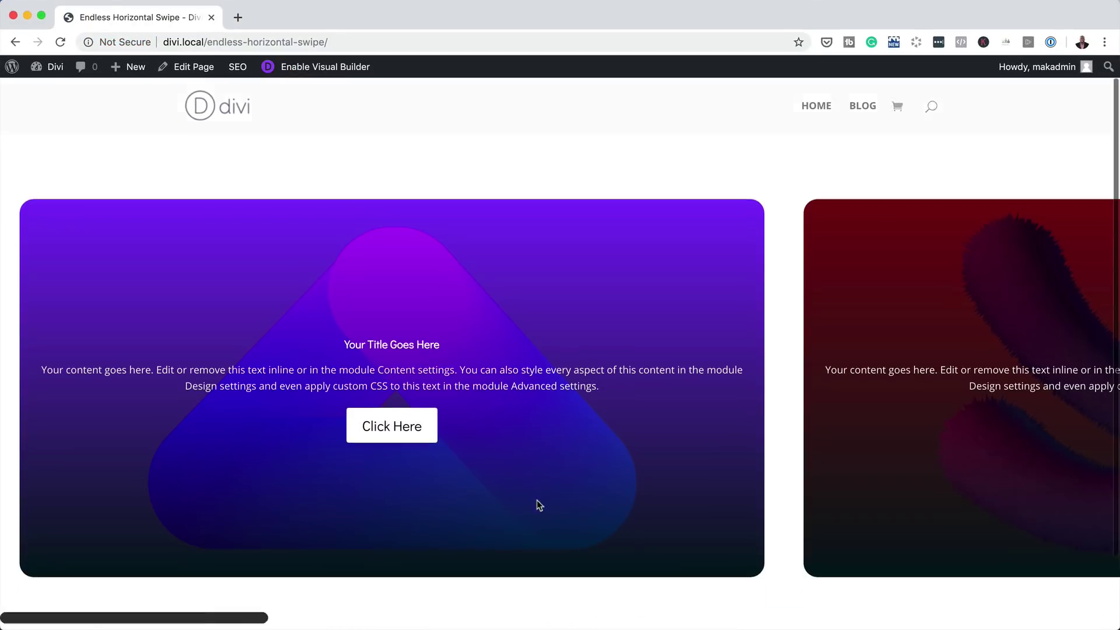
pyautogui.scroll(-3, 539, 505)
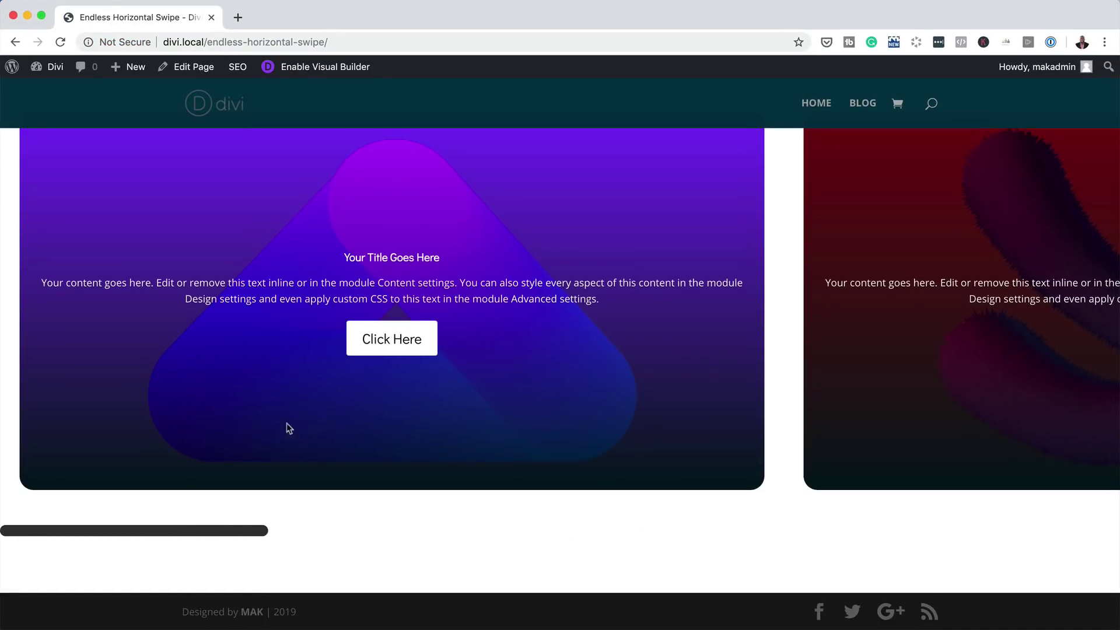
pyautogui.moveTo(255, 532); pyautogui.dragTo(433, 531)
pyautogui.scroll(2, 430, 530)
pyautogui.moveTo(387, 603); pyautogui.dragTo(82, 599)
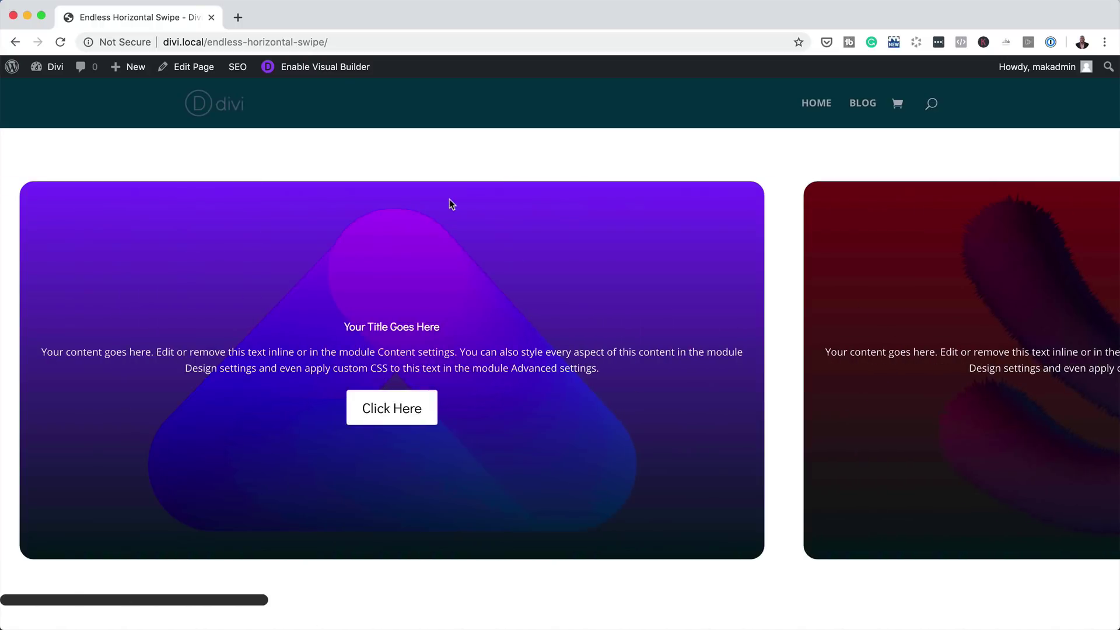
pyautogui.click(350, 68)
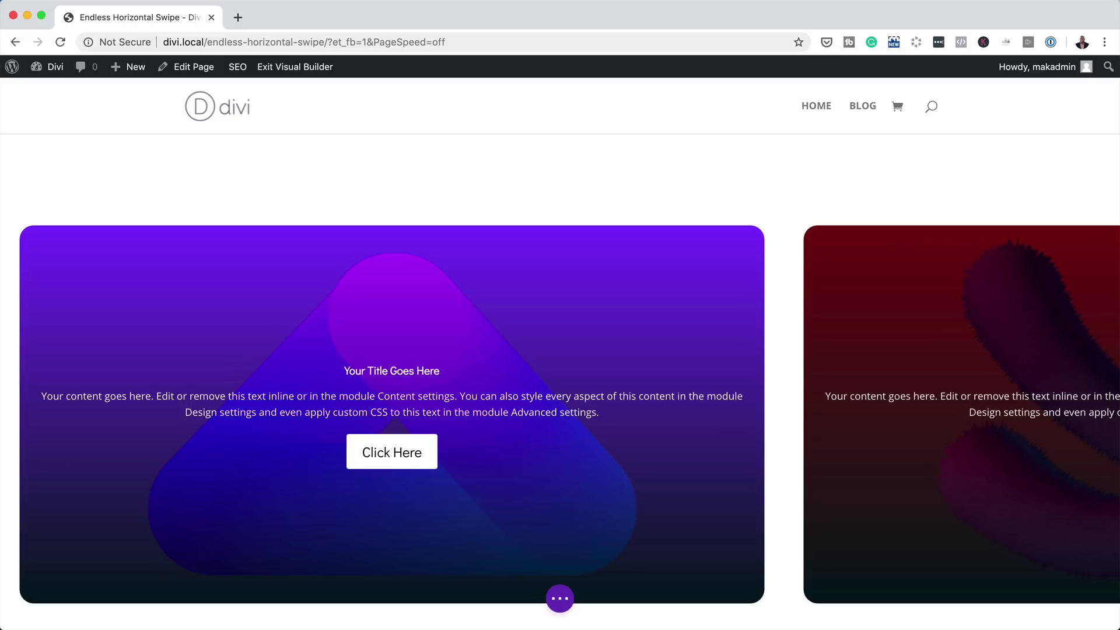
# - Duplicate the swipe section and change the copy's row to a layout of two equal columns
pyautogui.moveTo(387, 285)
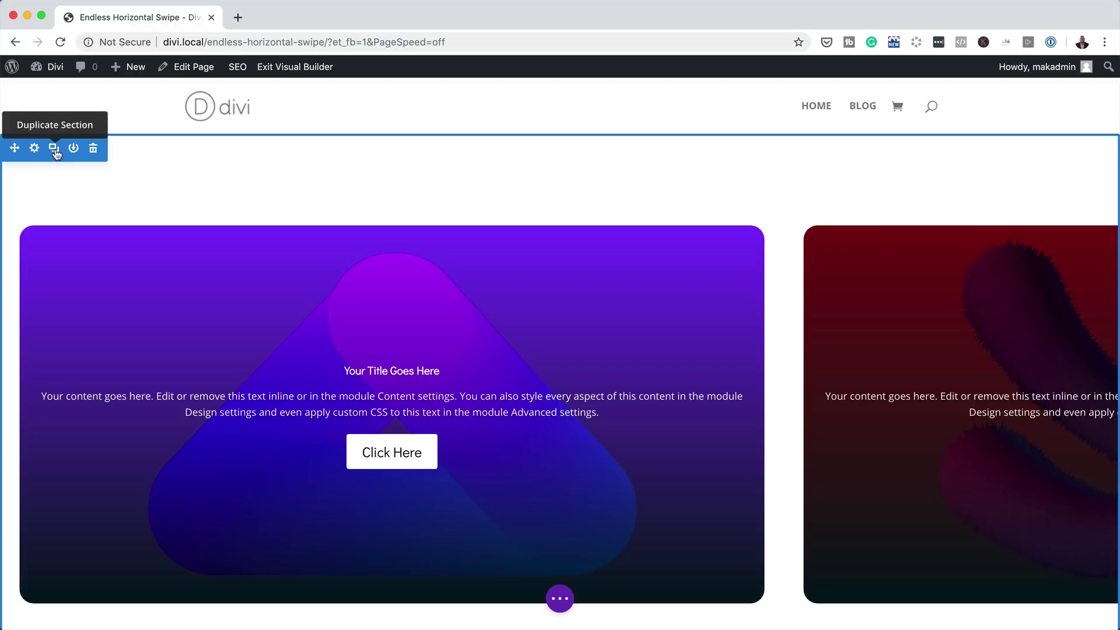
pyautogui.scroll(-3, 516, 389)
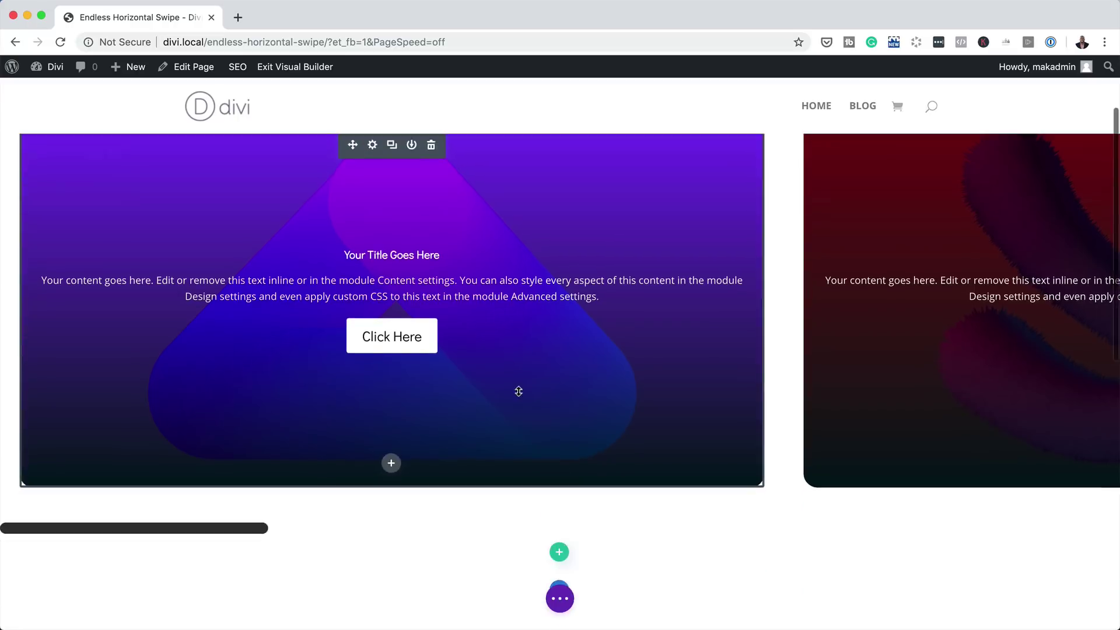
pyautogui.scroll(4, 518, 392)
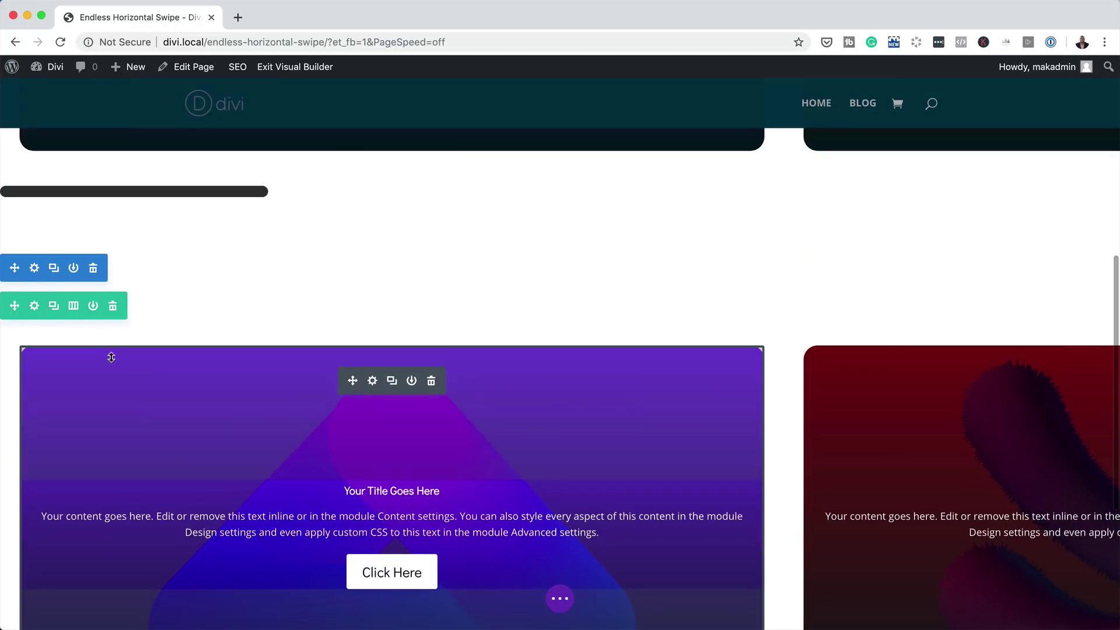
pyautogui.click(73, 307)
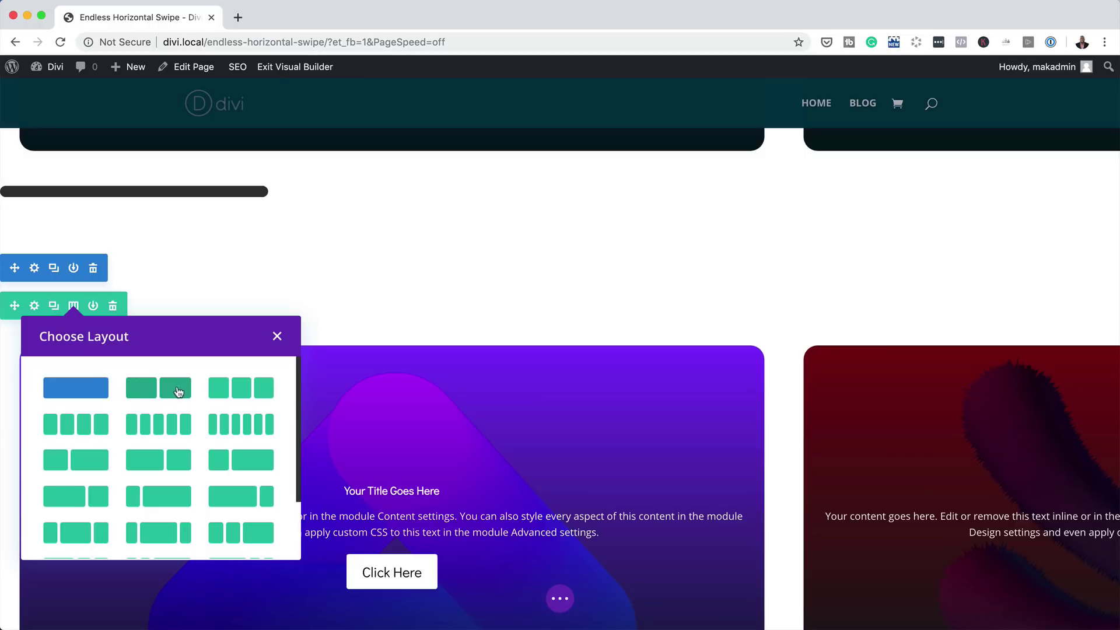
pyautogui.click(175, 388)
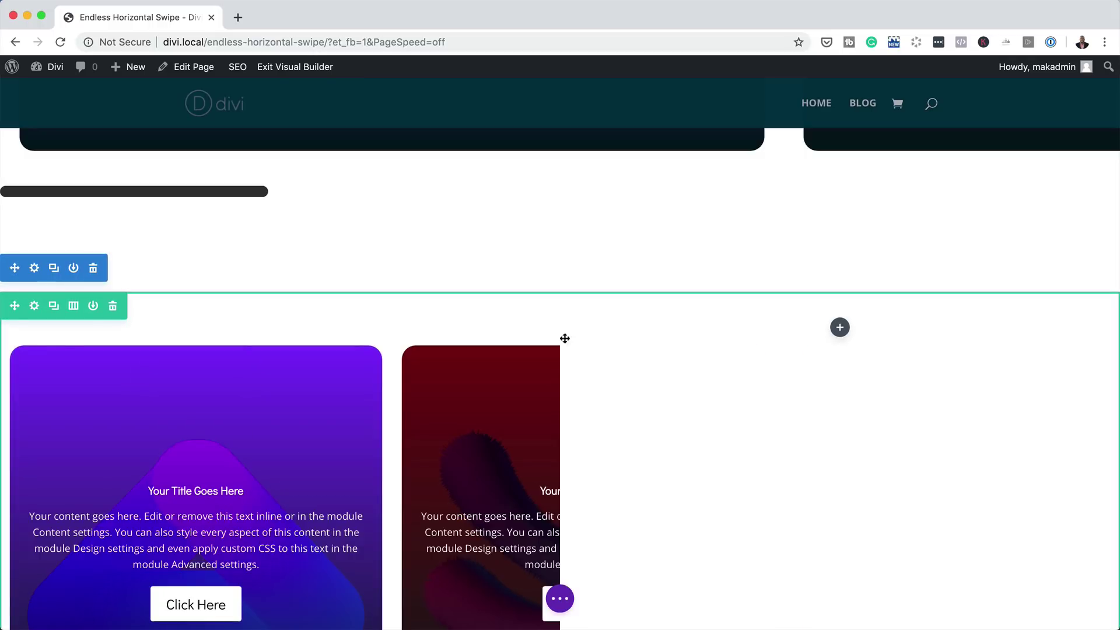
# - In wireframe view, move the copied row's six Call To Action modules from the first column into the second column
pyautogui.scroll(-3, 790, 403)
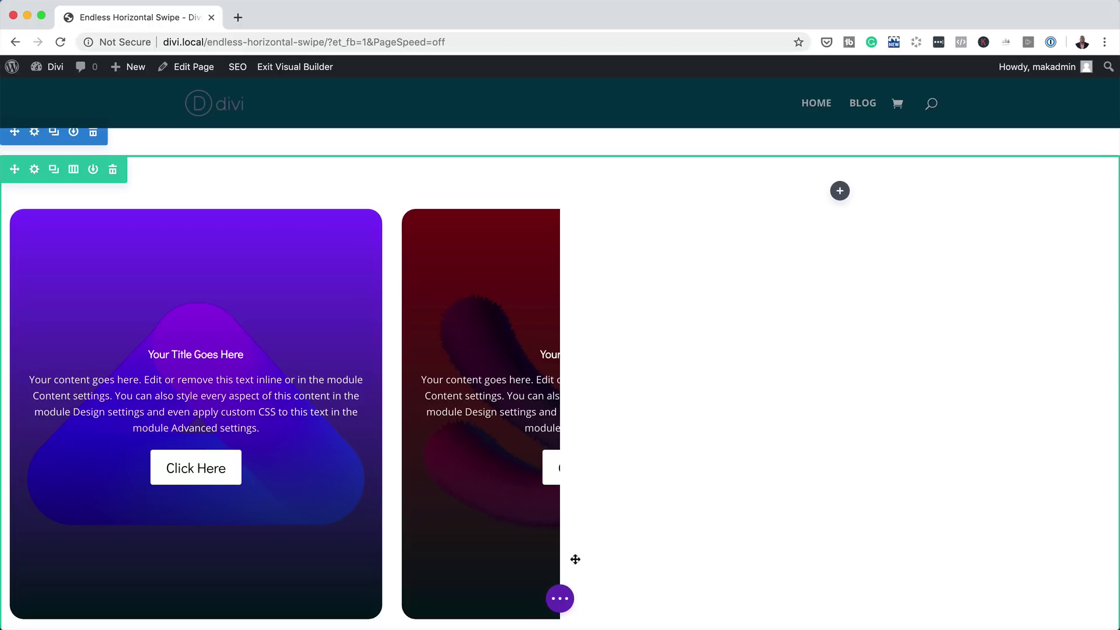
pyautogui.click(560, 599)
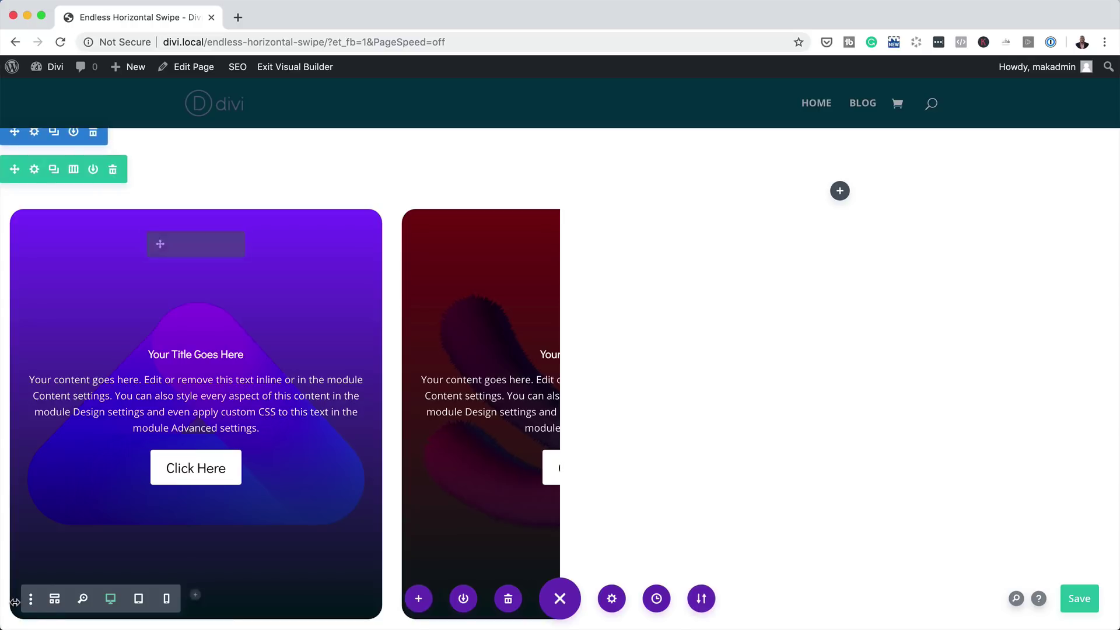
pyautogui.click(54, 600)
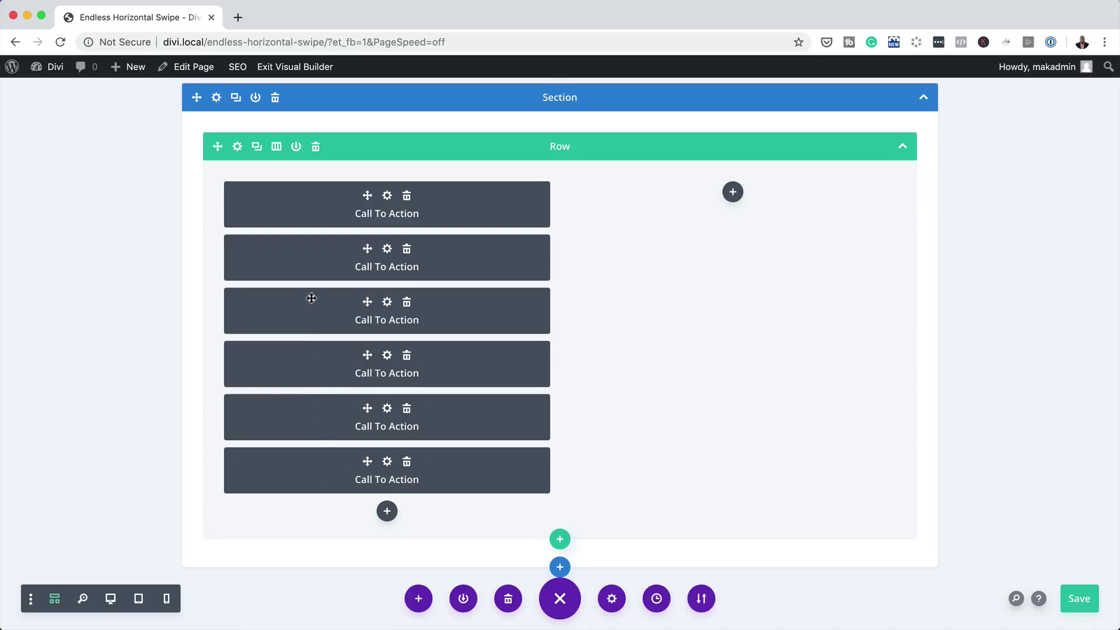
pyautogui.moveTo(361, 195); pyautogui.dragTo(762, 502)
pyautogui.scroll(2, 544, 402)
pyautogui.scroll(-2, 544, 402)
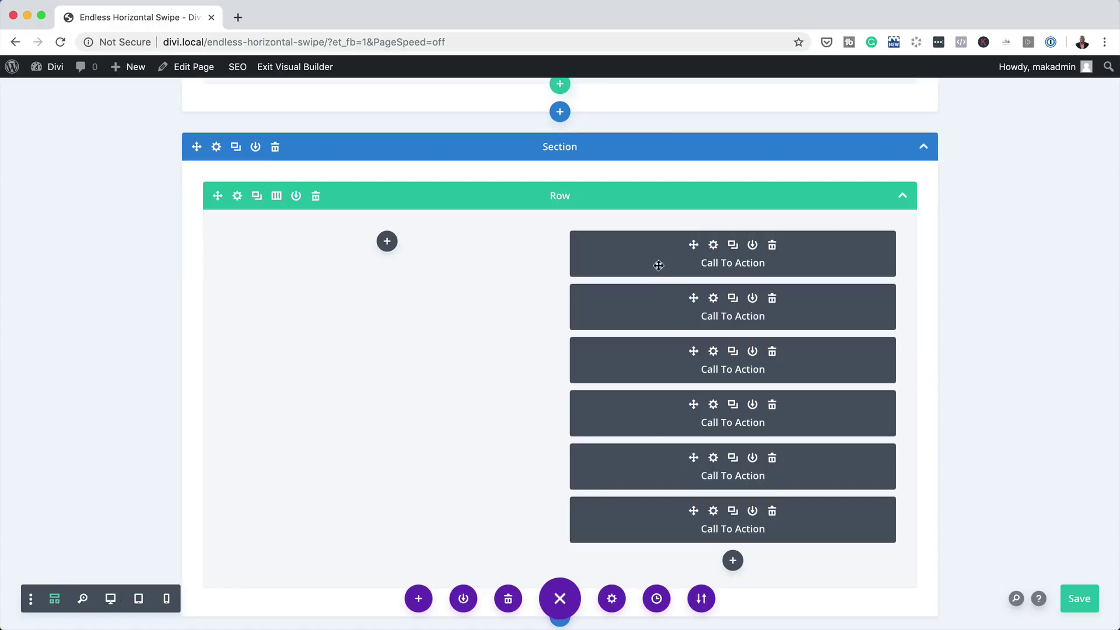
# - Set the first Call To Action module's desktop custom padding to 5vw top and bottom and 4vw left and right
pyautogui.click(715, 247)
pyautogui.scroll(-3, 157, 479)
pyautogui.scroll(3, 140, 326)
pyautogui.click(109, 108)
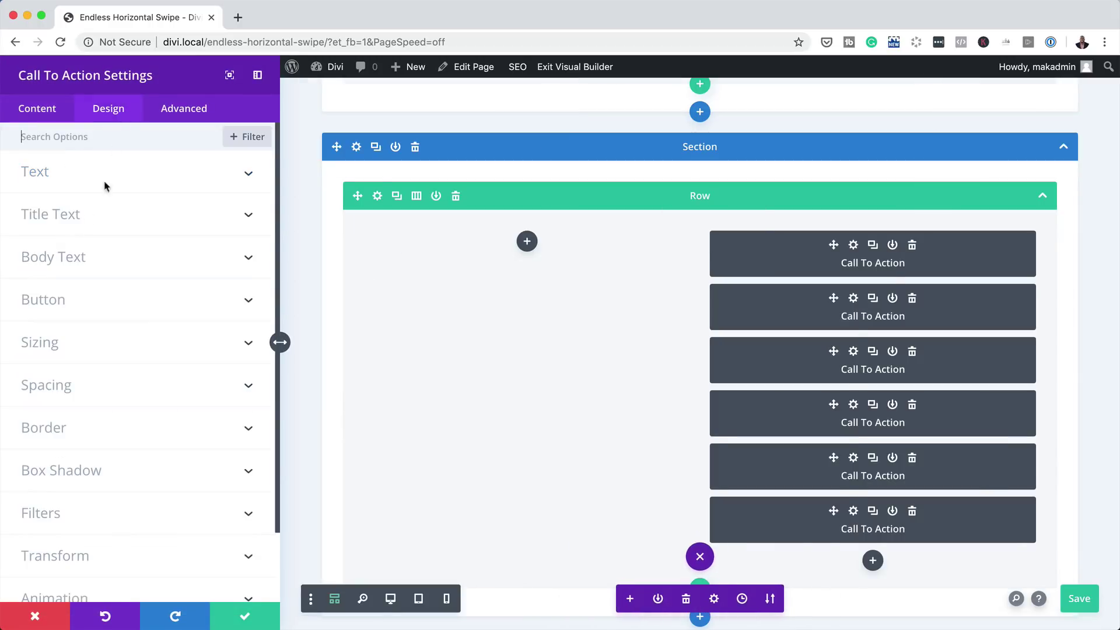
pyautogui.click(66, 391)
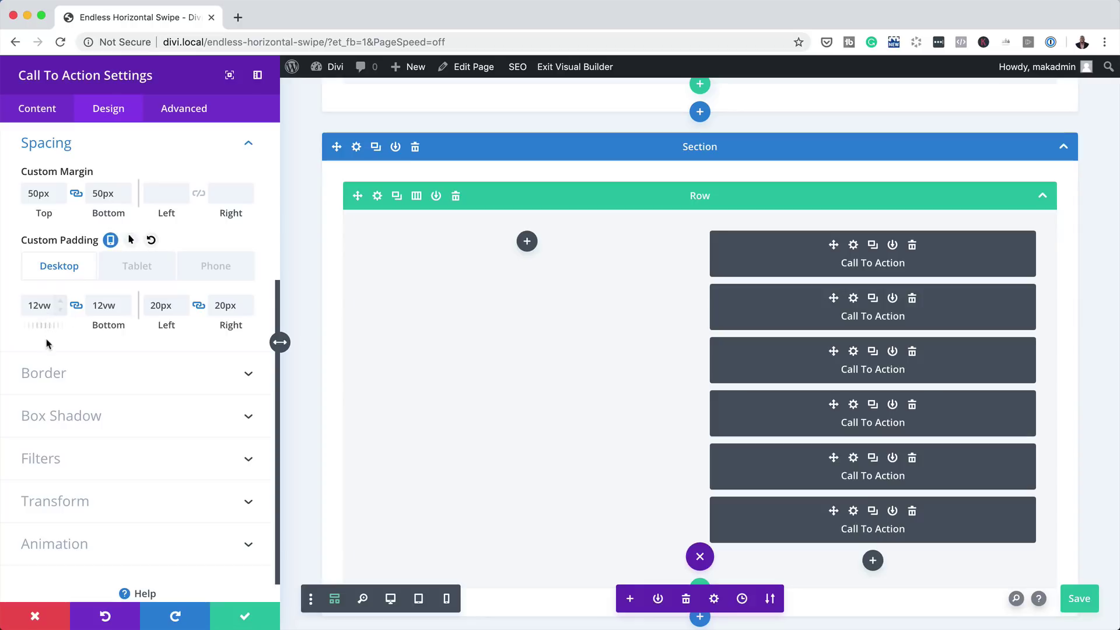
pyautogui.moveTo(35, 306); pyautogui.dragTo(25, 305)
pyautogui.write('5')
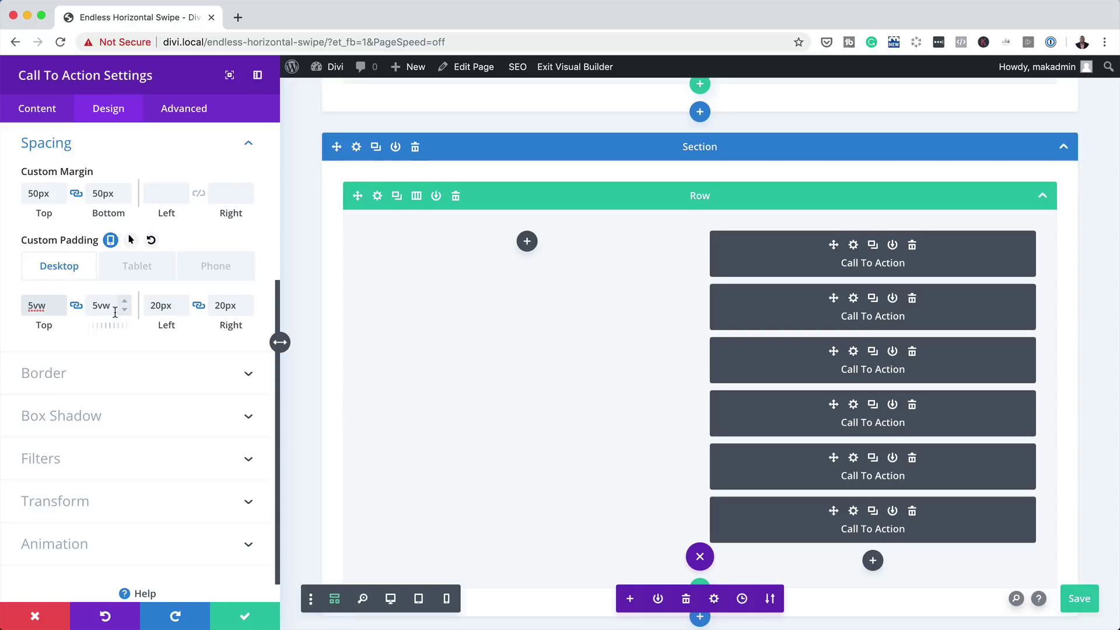
pyautogui.moveTo(161, 306); pyautogui.dragTo(137, 310)
pyautogui.write('14')
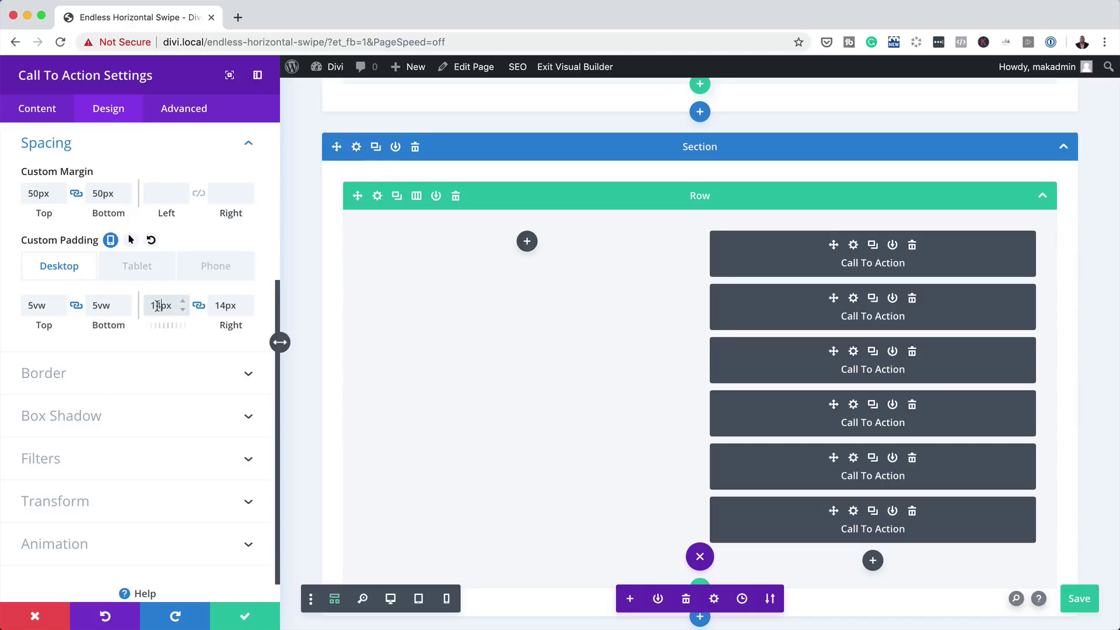
pyautogui.press('BackSpace')
pyautogui.doubleClick(157, 303)
pyautogui.write('vw')
# - Set the module's tablet custom padding to 14vw top and bottom
pyautogui.click(140, 270)
pyautogui.click(39, 306)
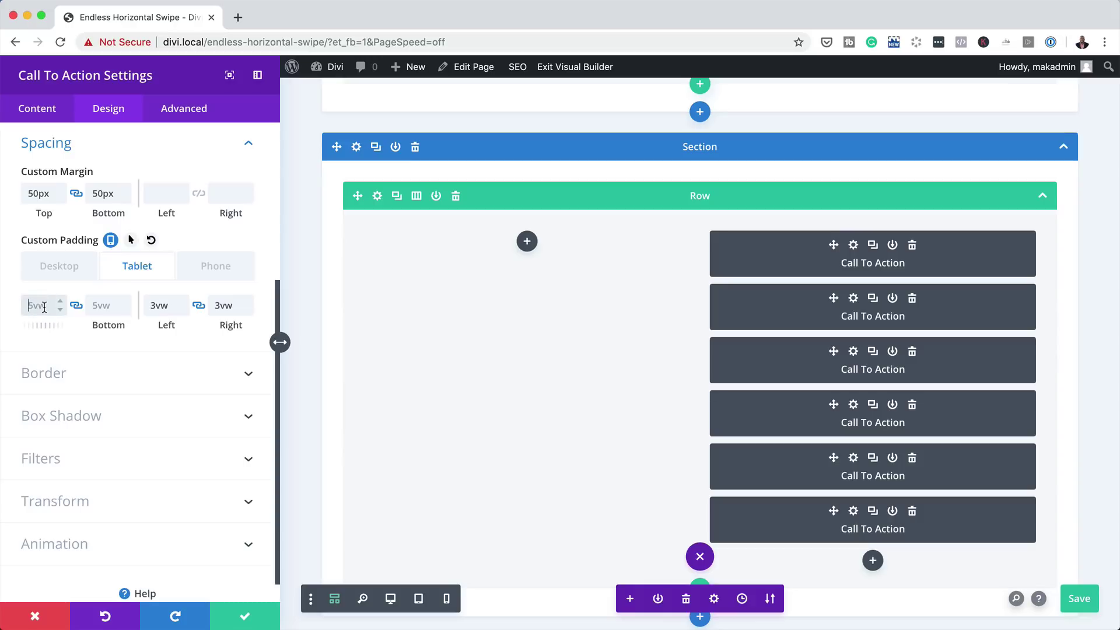
pyautogui.write('14vw')
pyautogui.click(159, 304)
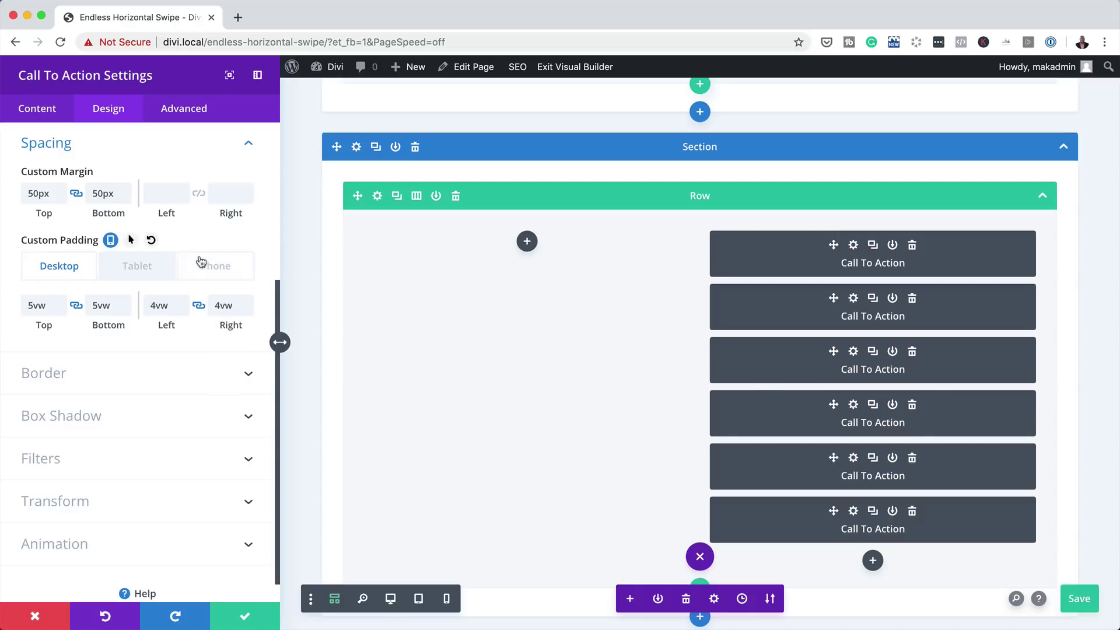
# - Extend the custom padding to all Call To Actions throughout this row, and save the module settings in desktop view
pyautogui.rightClick(170, 242)
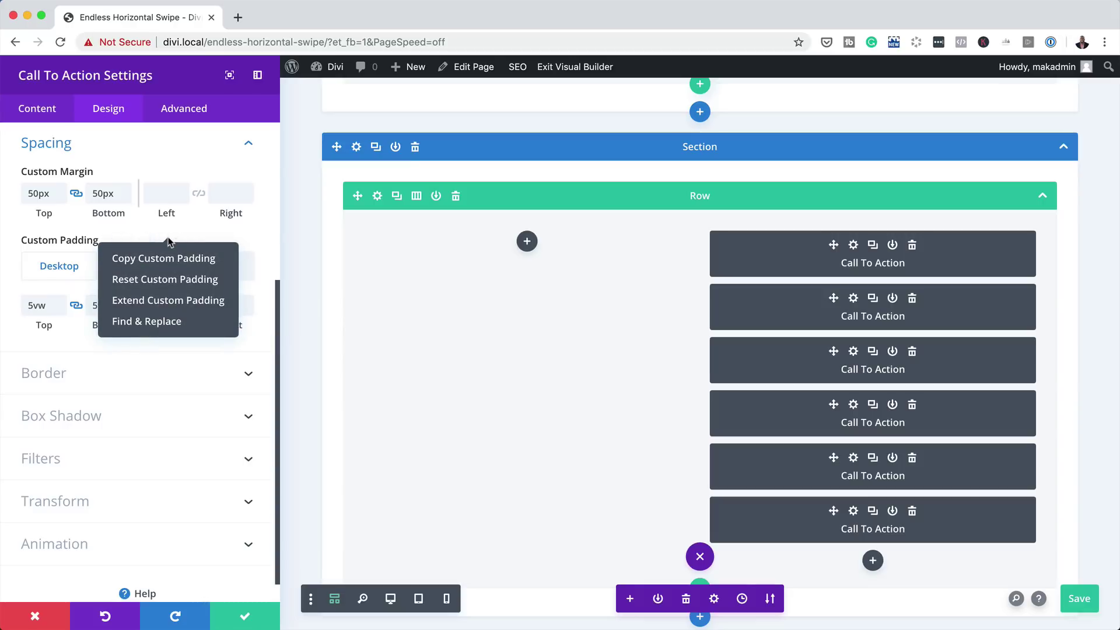
pyautogui.click(170, 306)
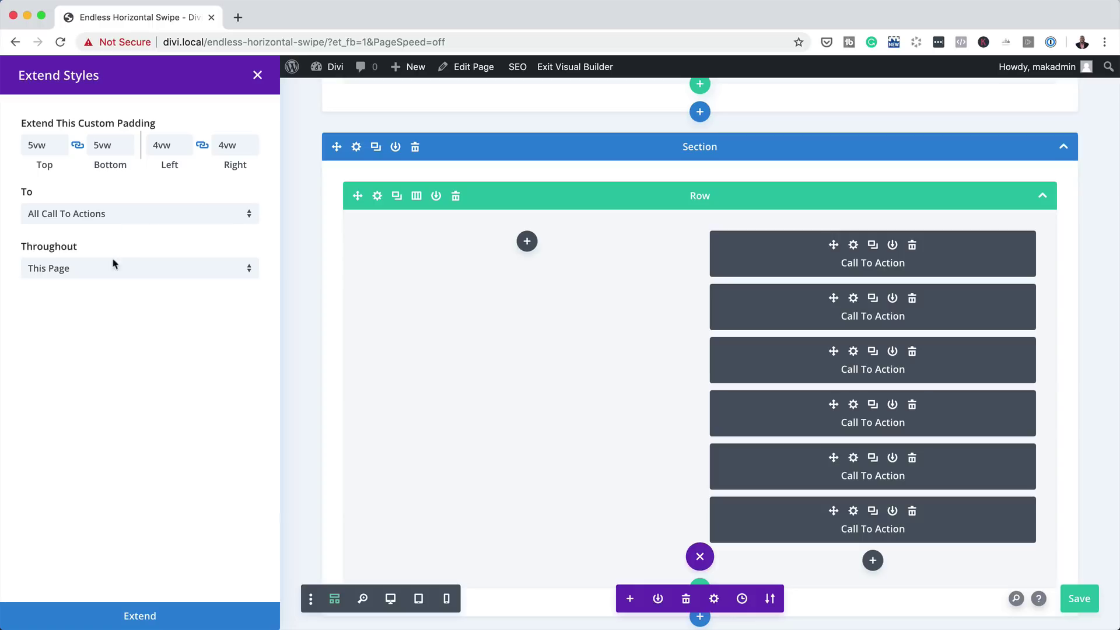
pyautogui.click(69, 277)
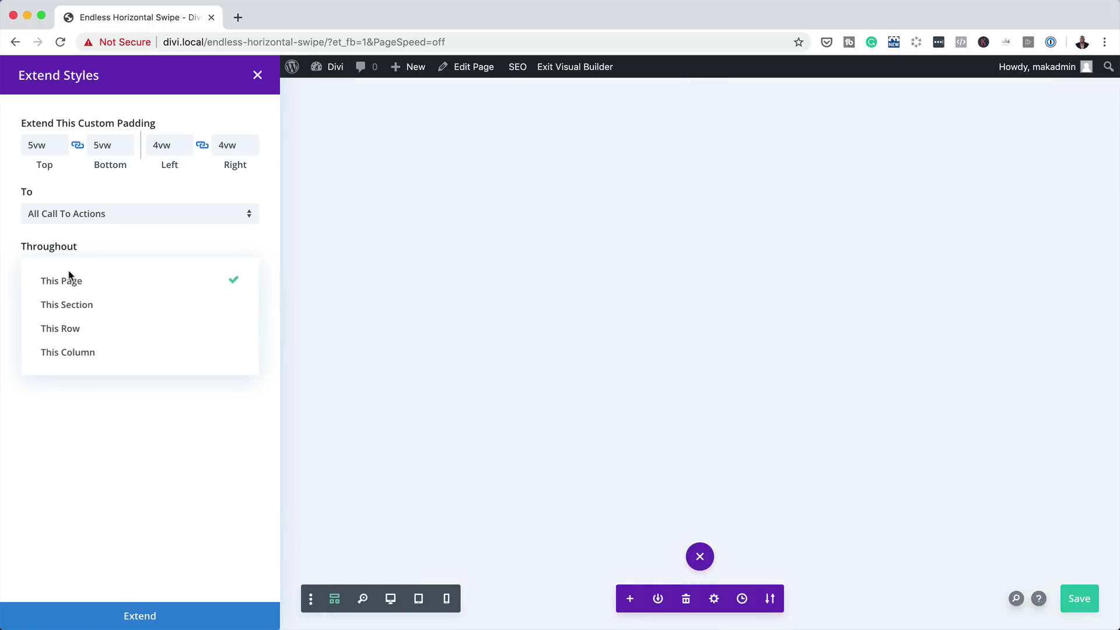
pyautogui.click(98, 330)
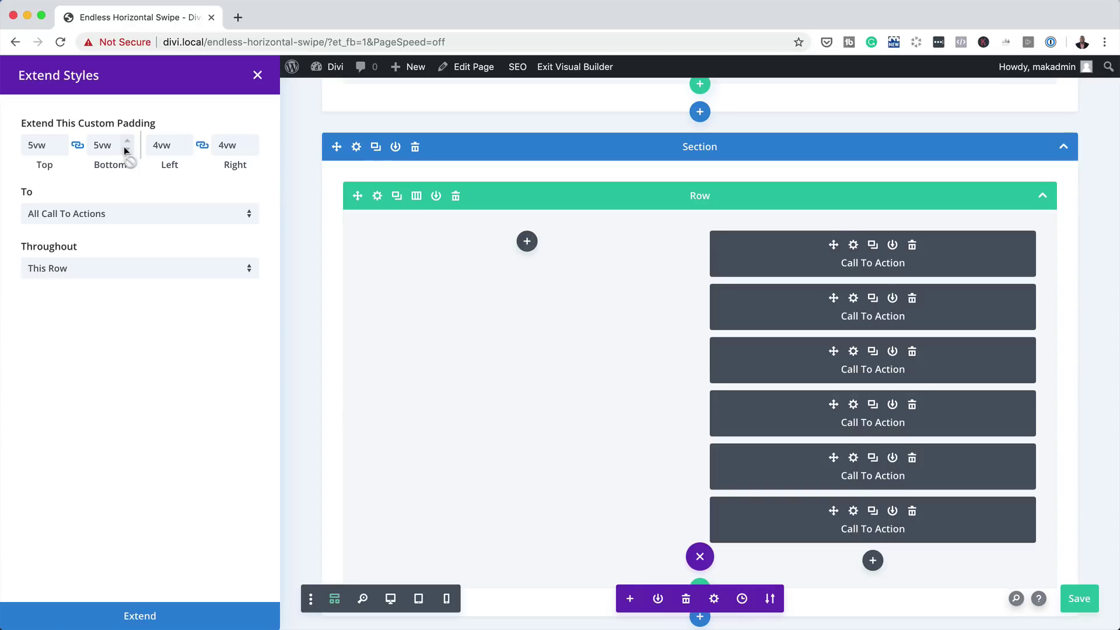
pyautogui.click(147, 617)
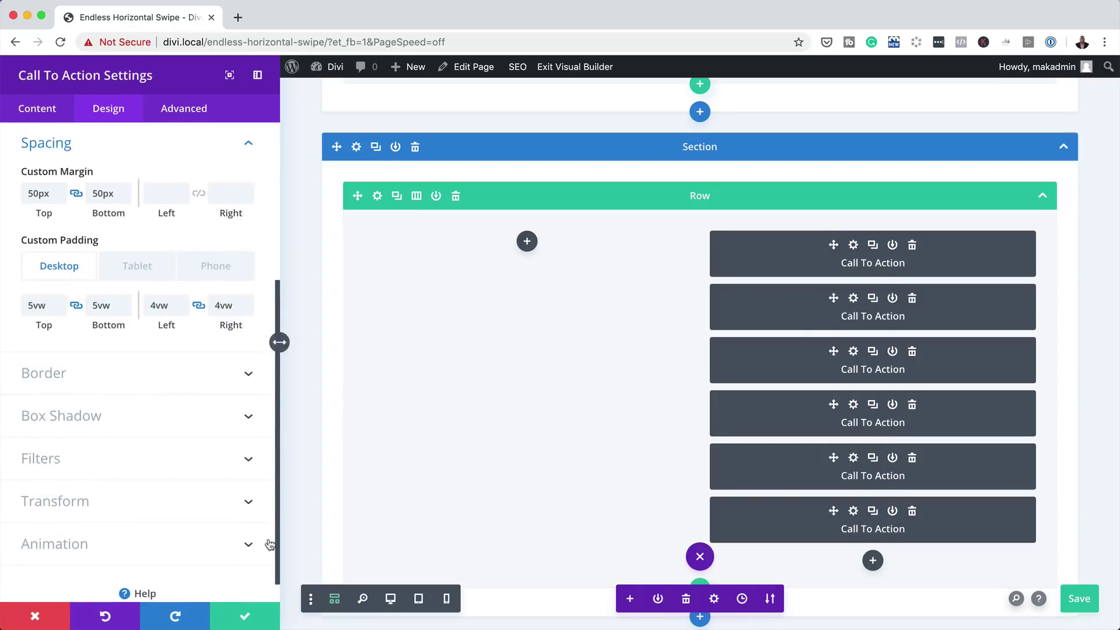
pyautogui.click(391, 598)
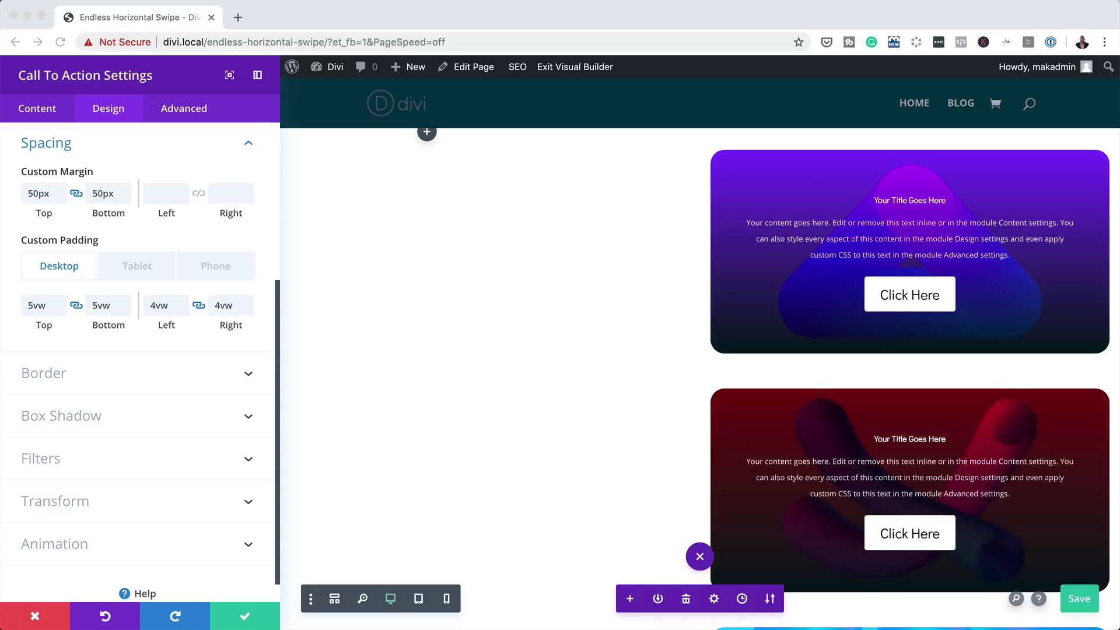
pyautogui.click(241, 617)
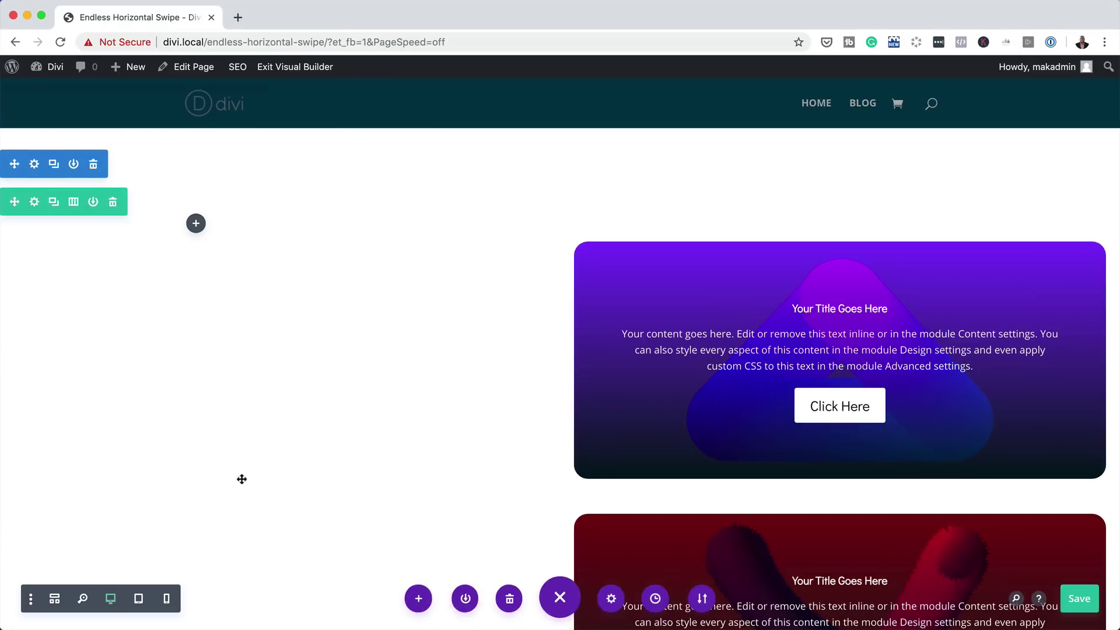
# - In the copied row's custom CSS, move the overflow-x and grid code from Column 1 Main Element to Column 2 Main Element
pyautogui.click(35, 203)
pyautogui.click(182, 109)
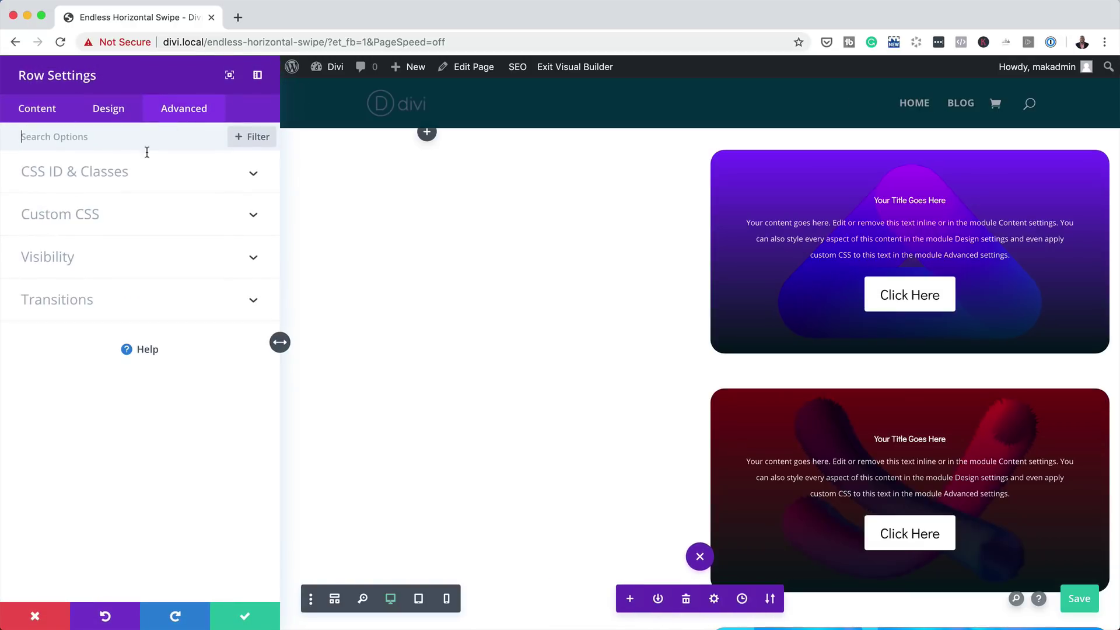
pyautogui.click(92, 218)
pyautogui.scroll(-5, 168, 482)
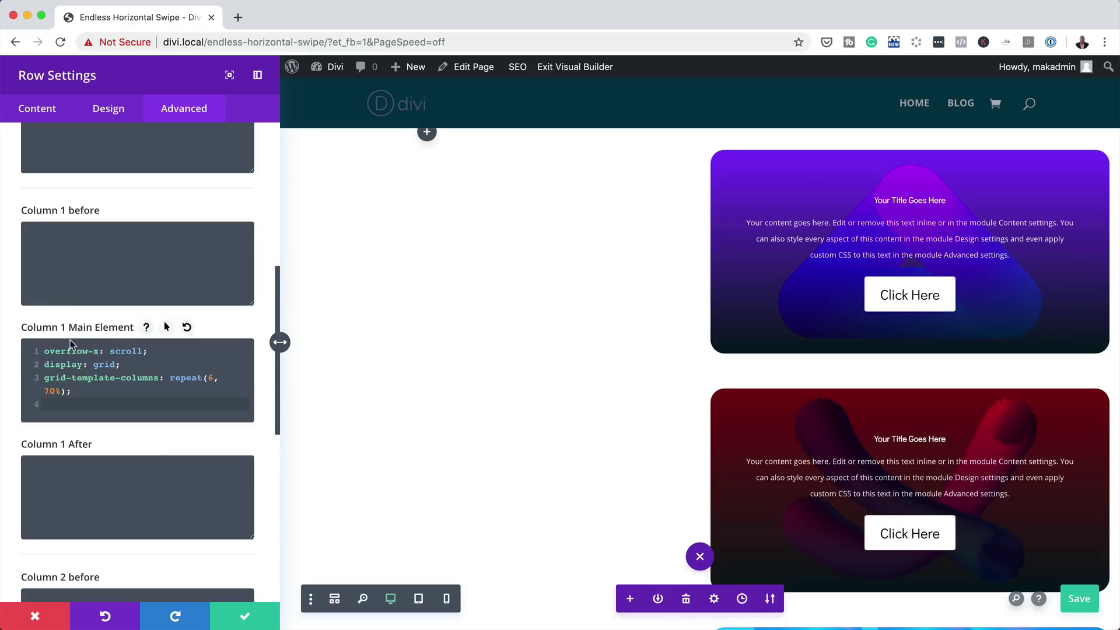
pyautogui.scroll(-2, 152, 481)
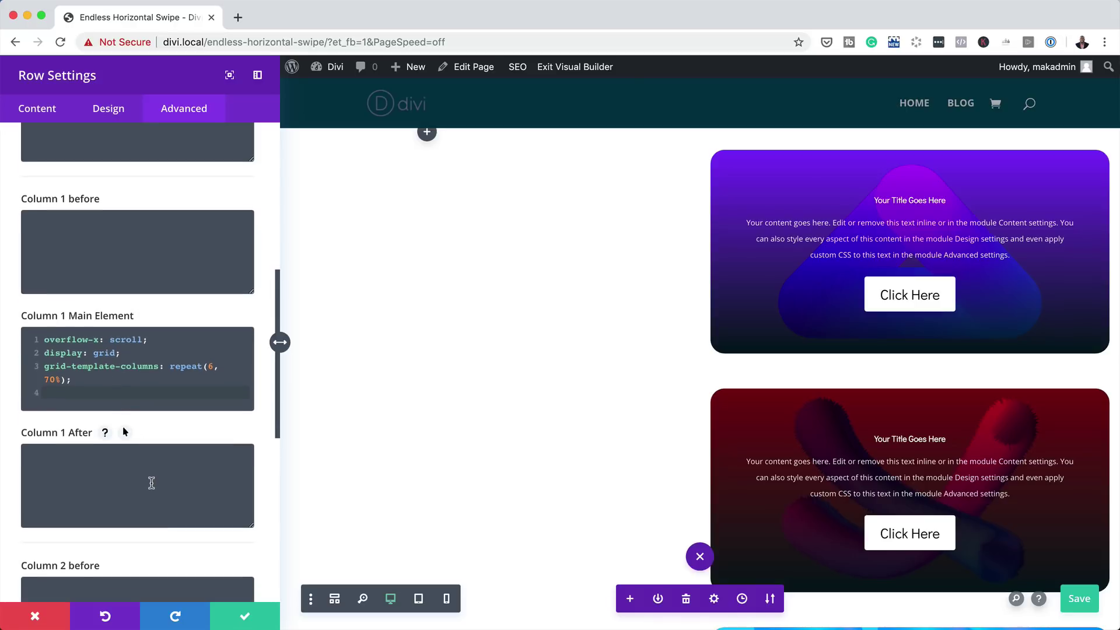
pyautogui.scroll(-3, 152, 483)
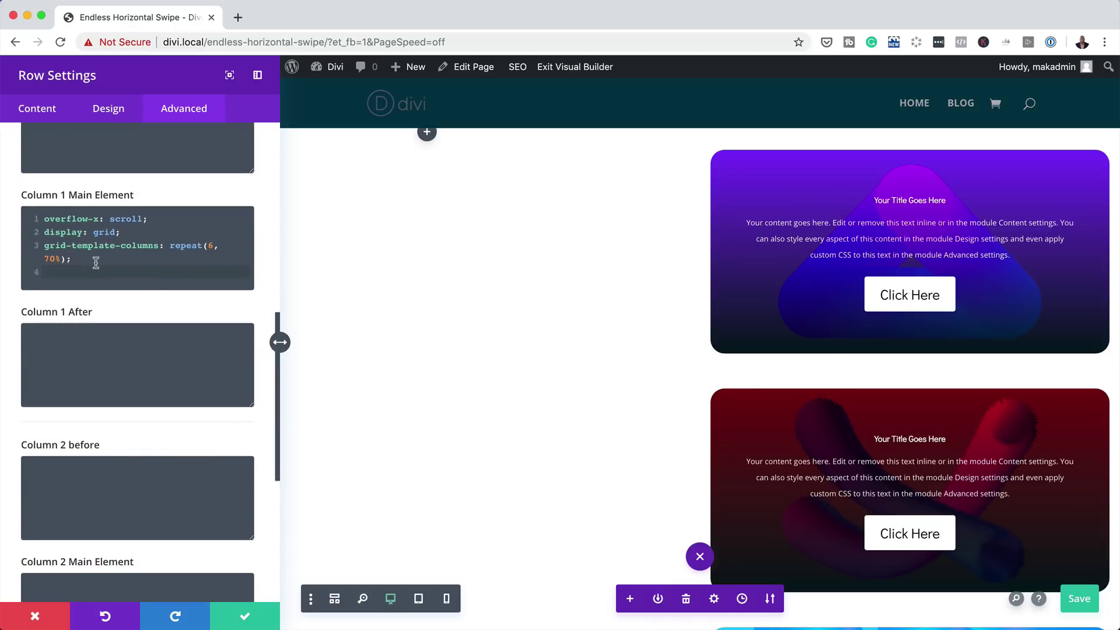
pyautogui.moveTo(85, 259); pyautogui.dragTo(41, 221)
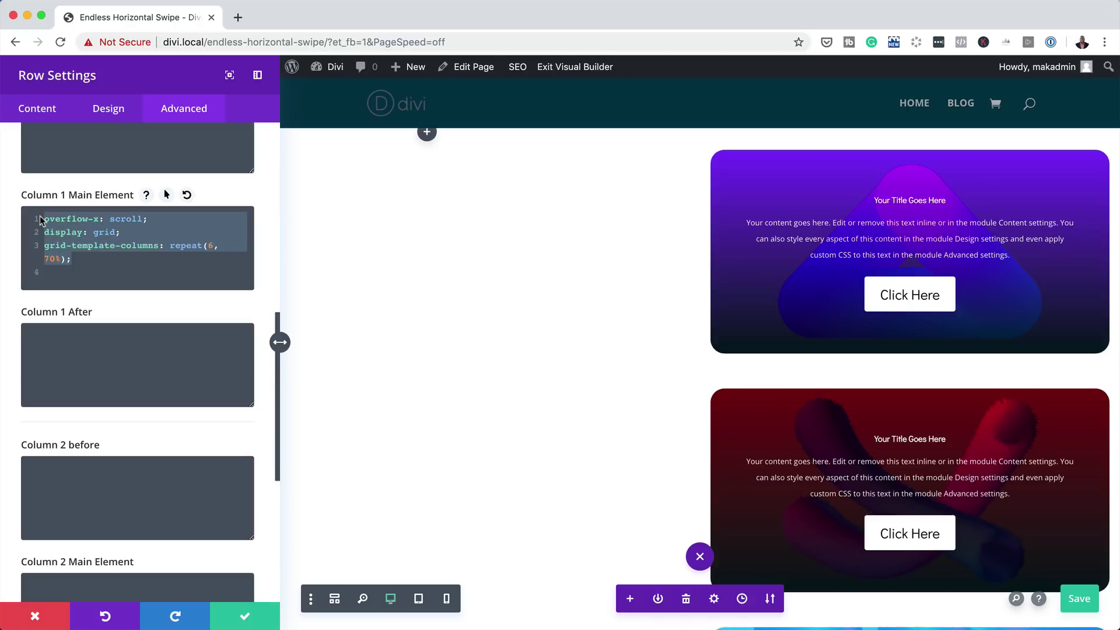
pyautogui.press('super+x')
pyautogui.click(75, 577)
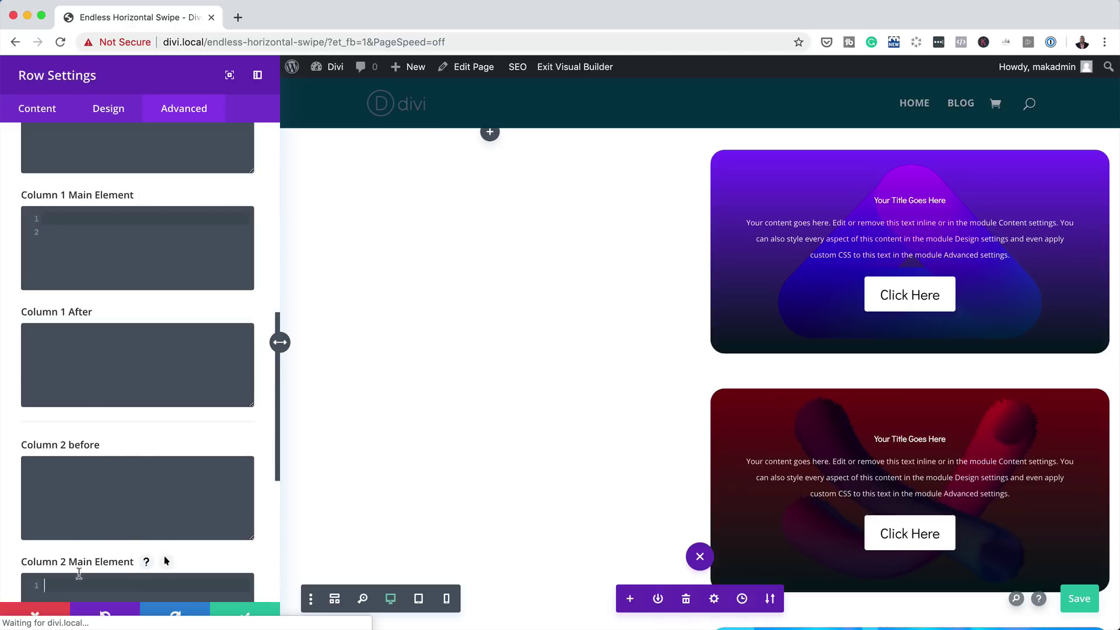
pyautogui.scroll(-4, 127, 527)
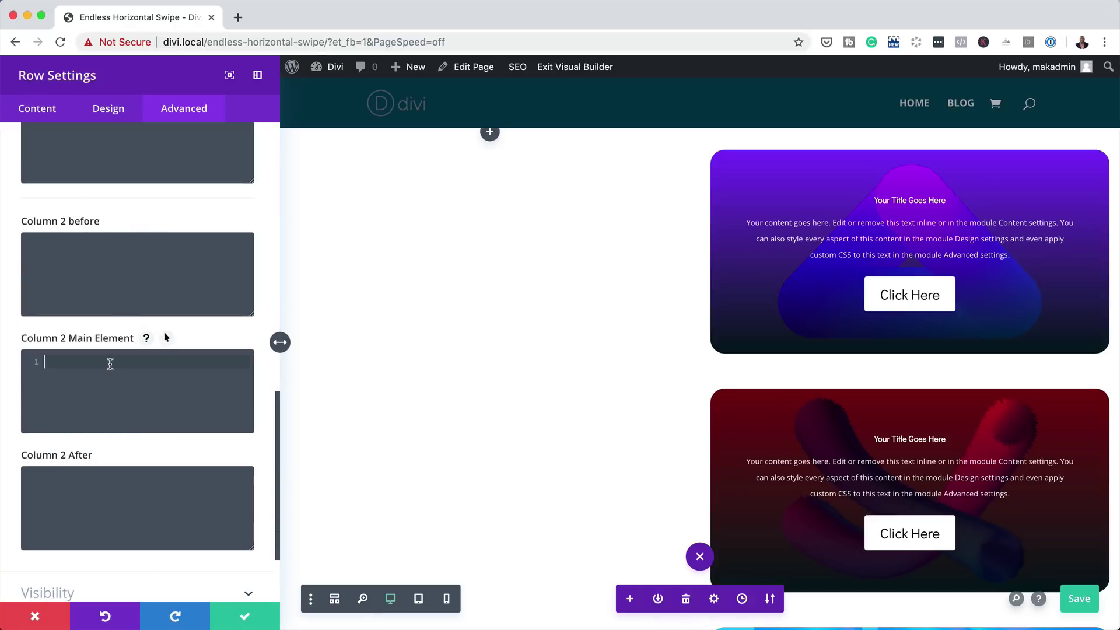
pyautogui.press('super+v')
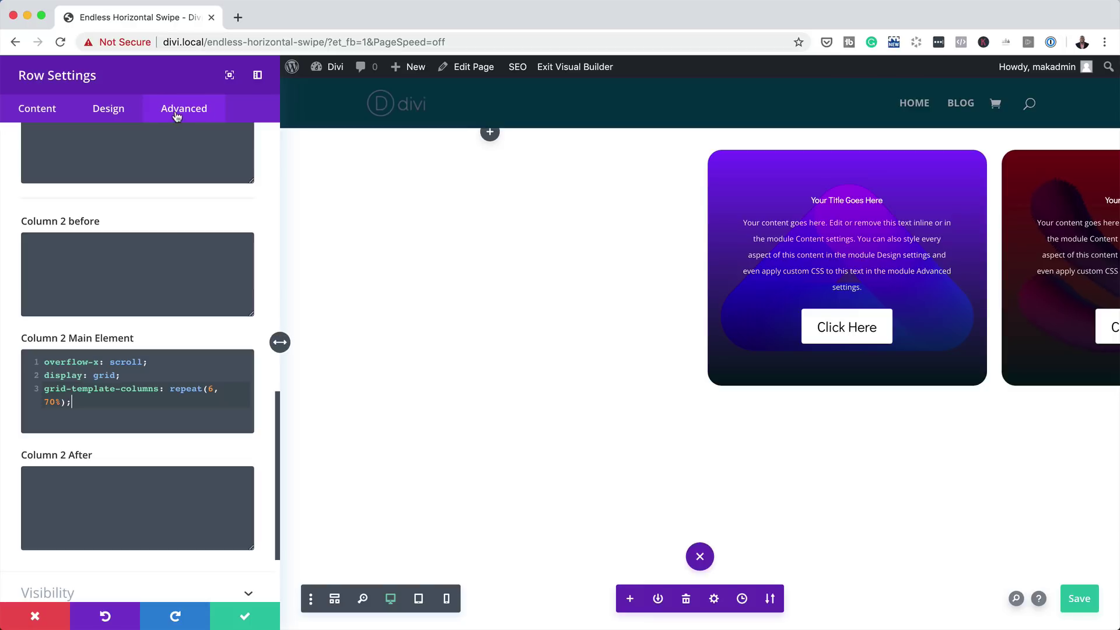
# - Move the CSS class swipe-scrollbar from the row's column 1 to column 2, and save the page
pyautogui.scroll(12, 188, 153)
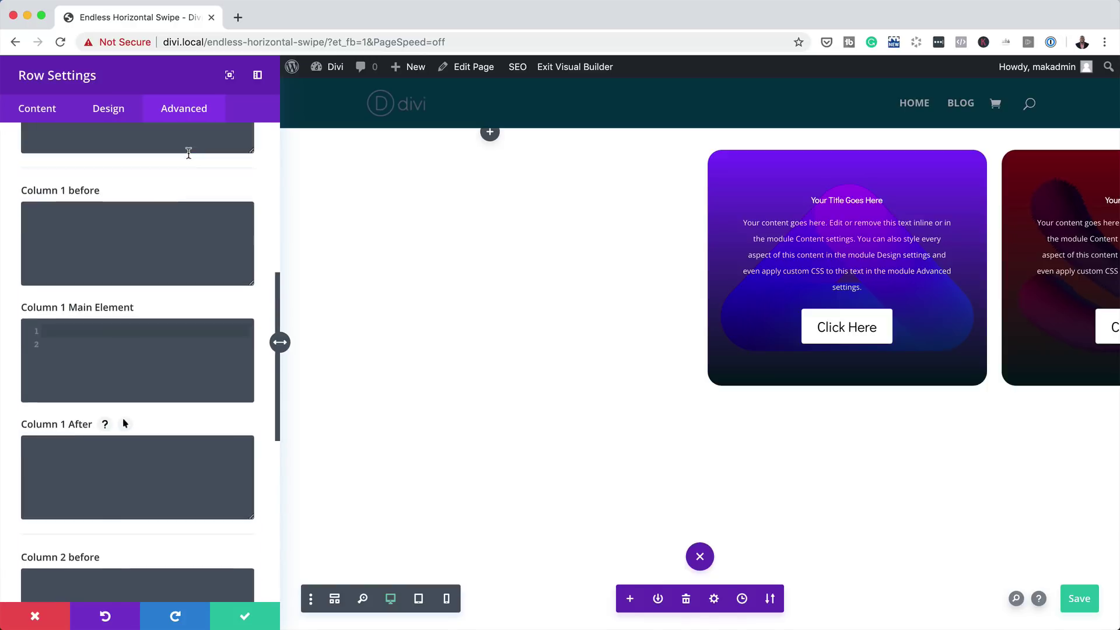
pyautogui.click(119, 172)
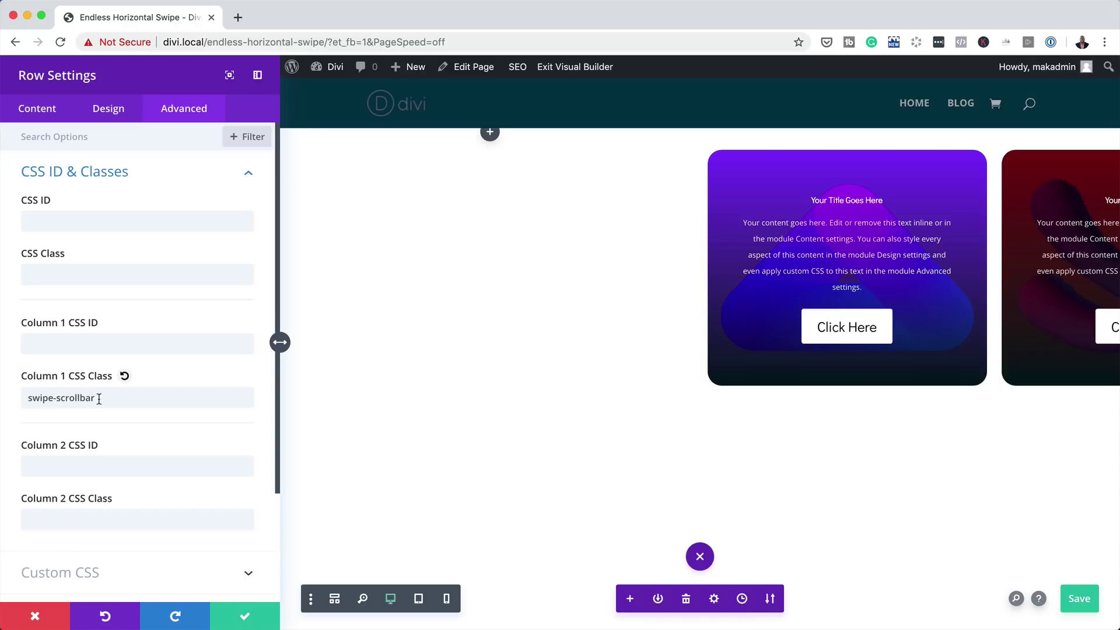
pyautogui.moveTo(98, 399); pyautogui.dragTo(10, 398)
pyautogui.press('BackSpace')
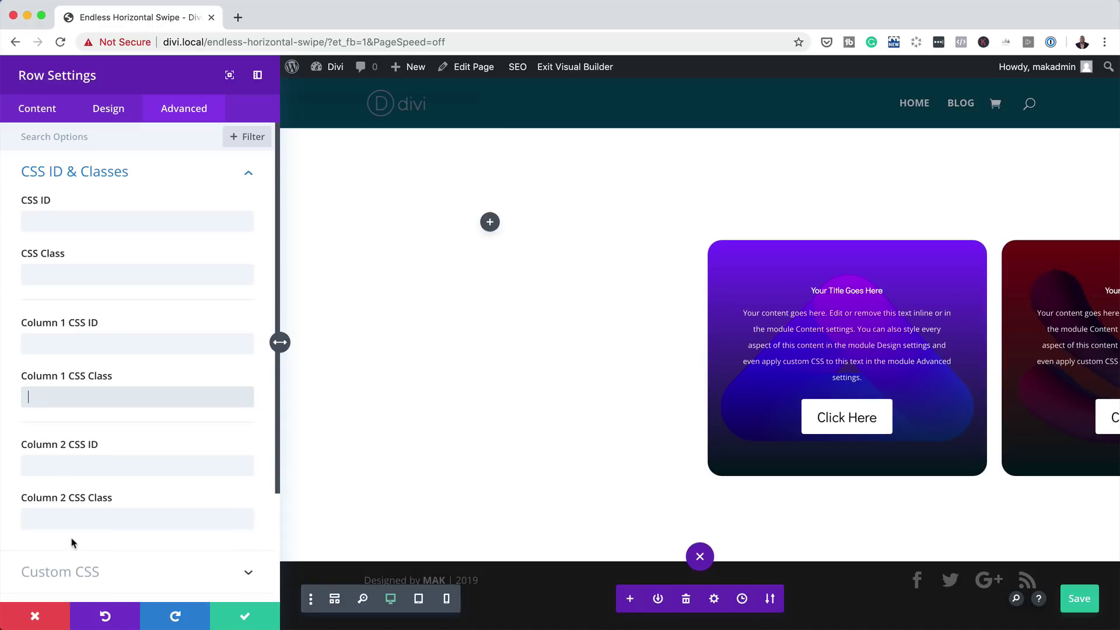
pyautogui.click(70, 519)
pyautogui.press('super+v')
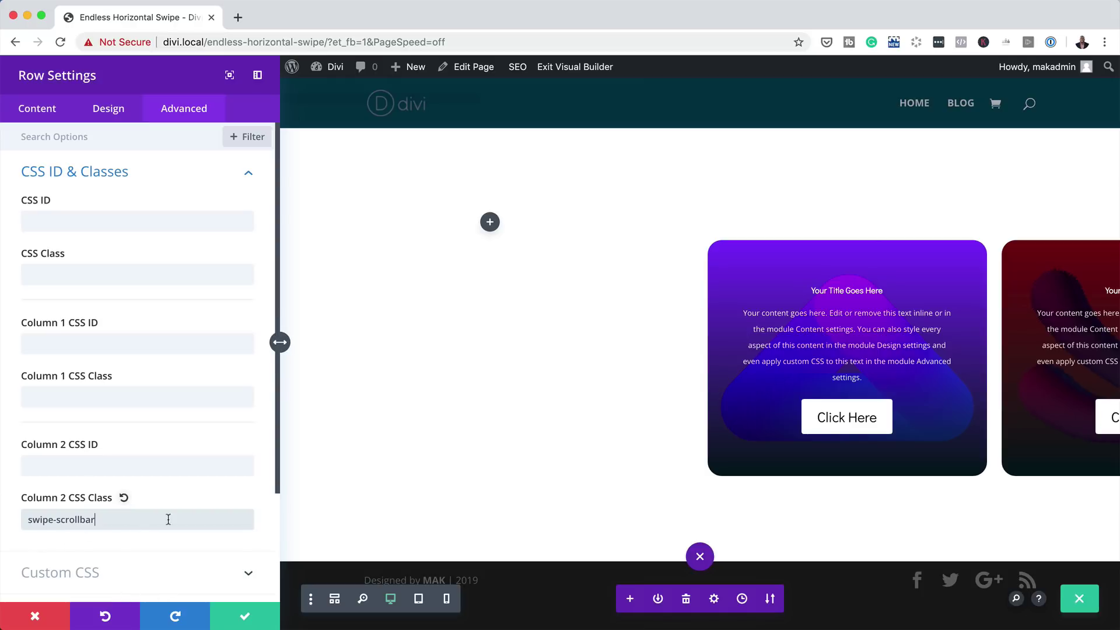
pyautogui.press('super+s')
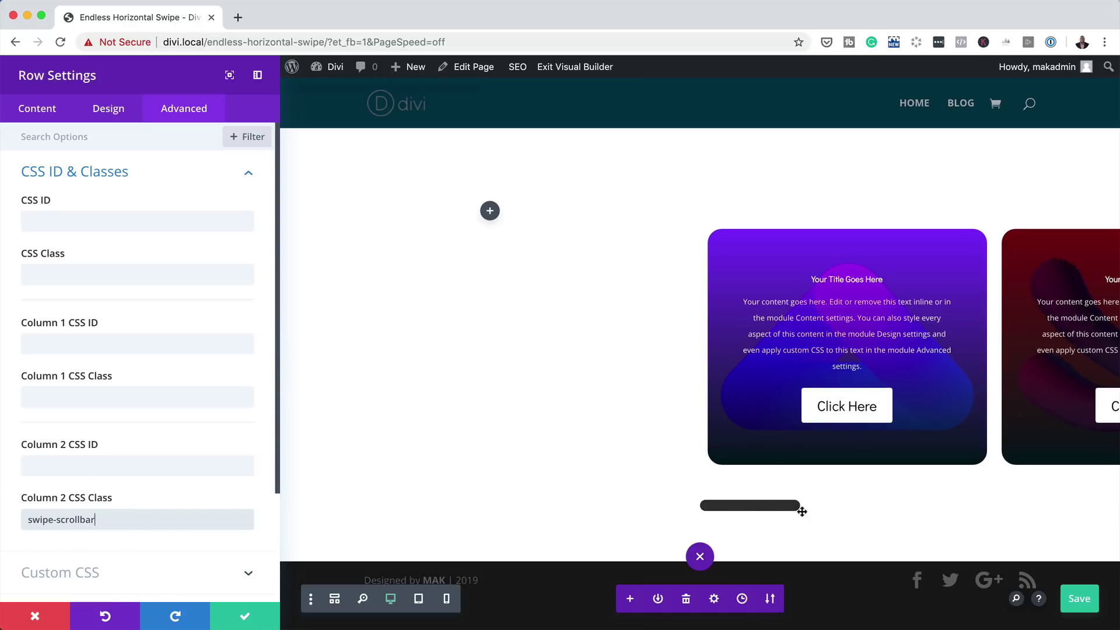
# - Save the row settings and add a Text module to the empty first column of the two-column row
pyautogui.click(248, 613)
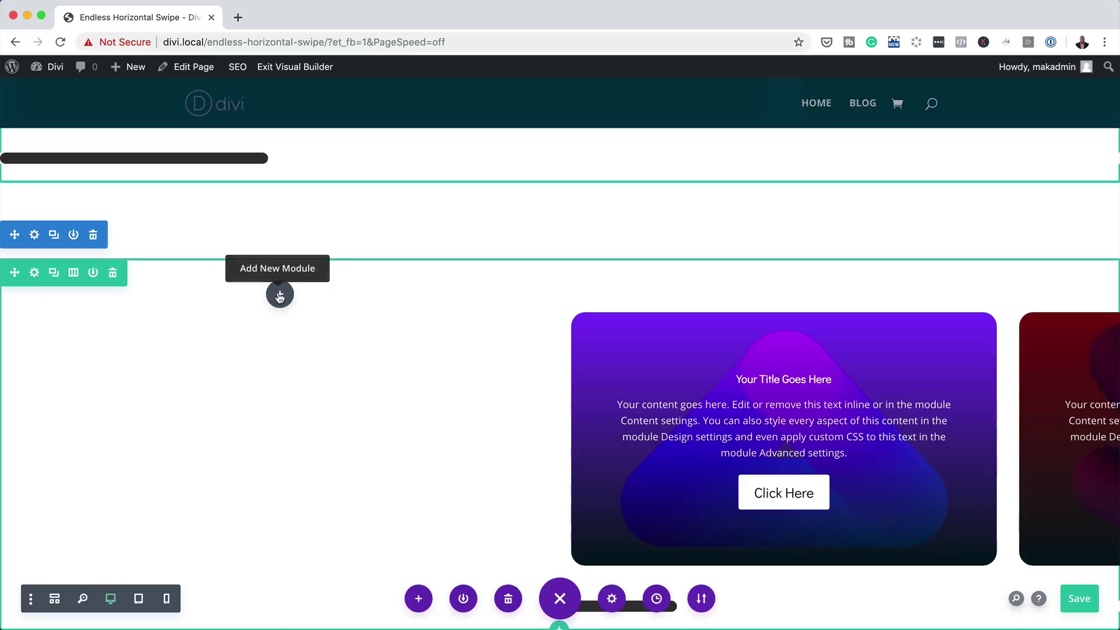
pyautogui.click(280, 296)
pyautogui.click(280, 408)
pyautogui.write('text')
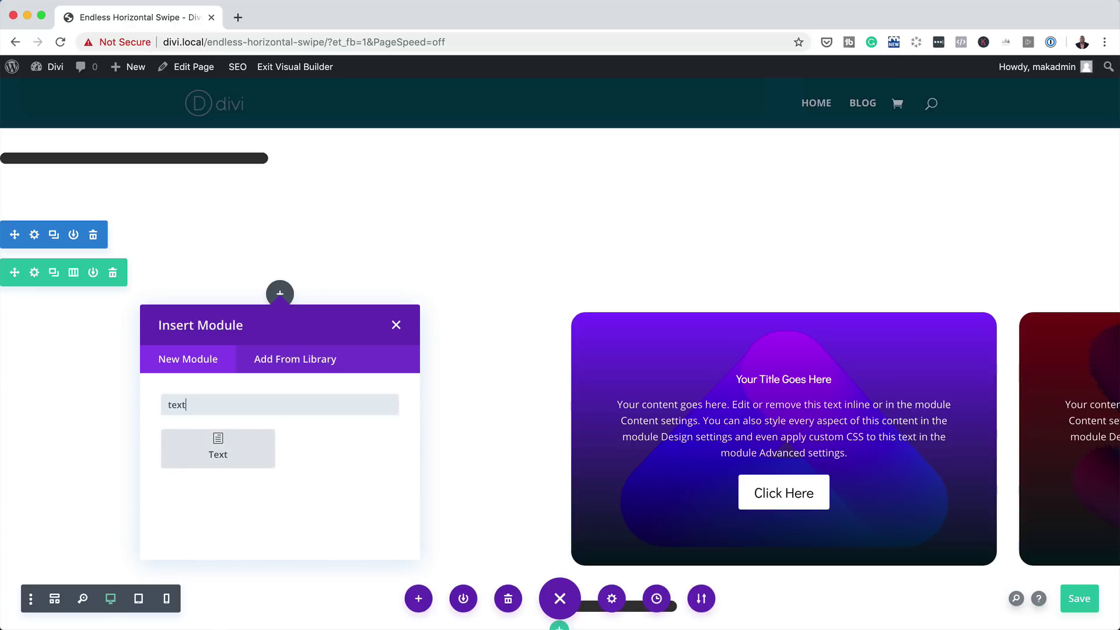
pyautogui.click(257, 456)
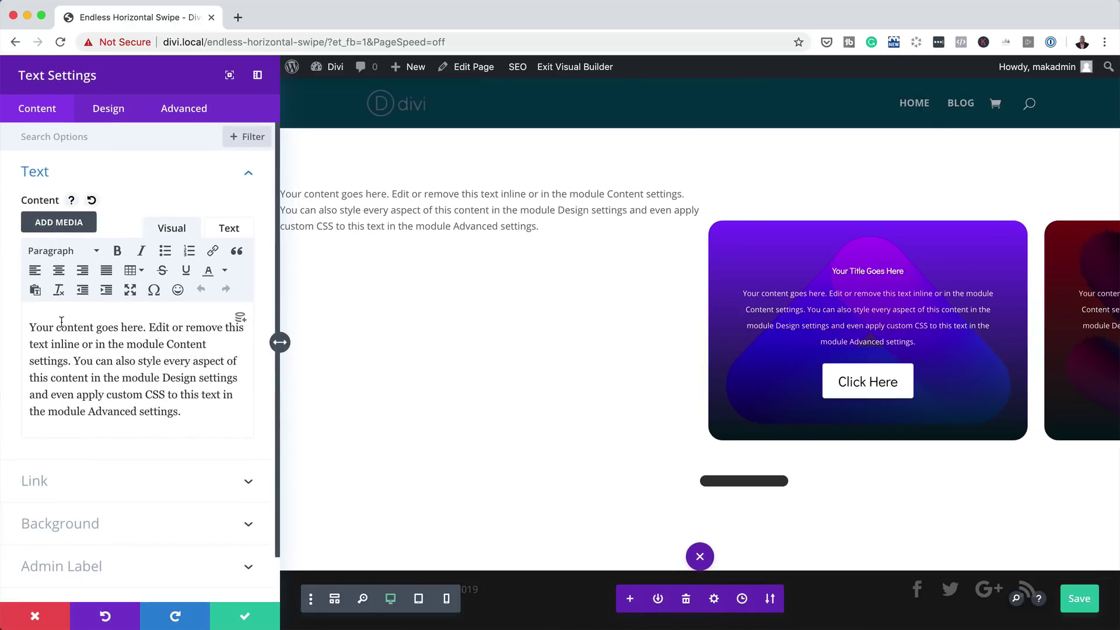
# - Replace the Text module's placeholder content with "Discover all our services" and format it as Heading 2
pyautogui.moveTo(30, 321); pyautogui.dragTo(204, 432)
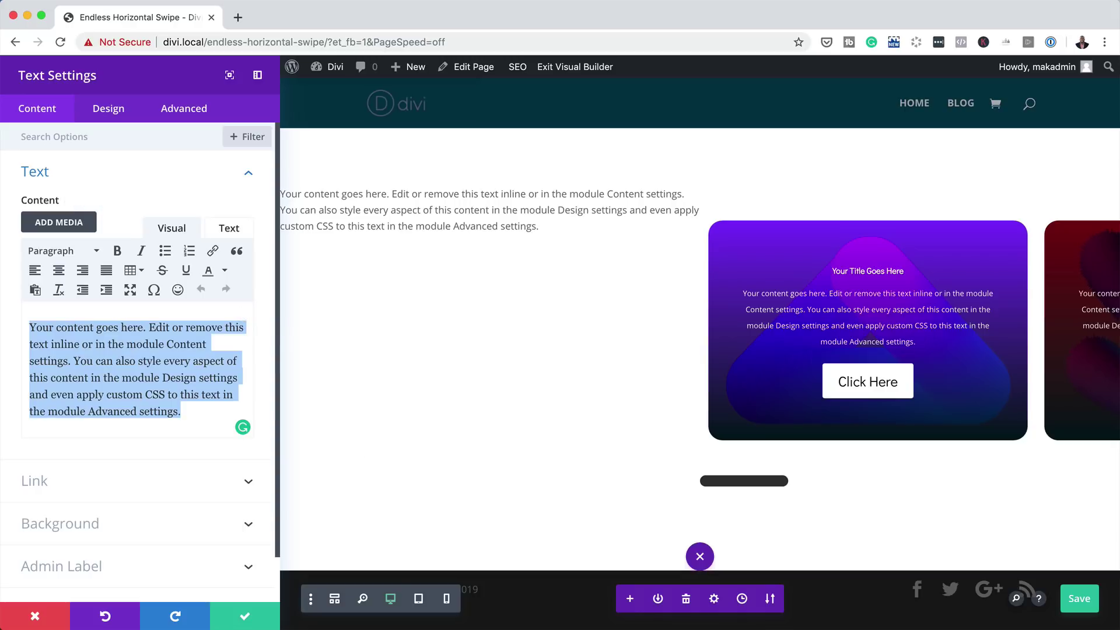
pyautogui.press('super+v')
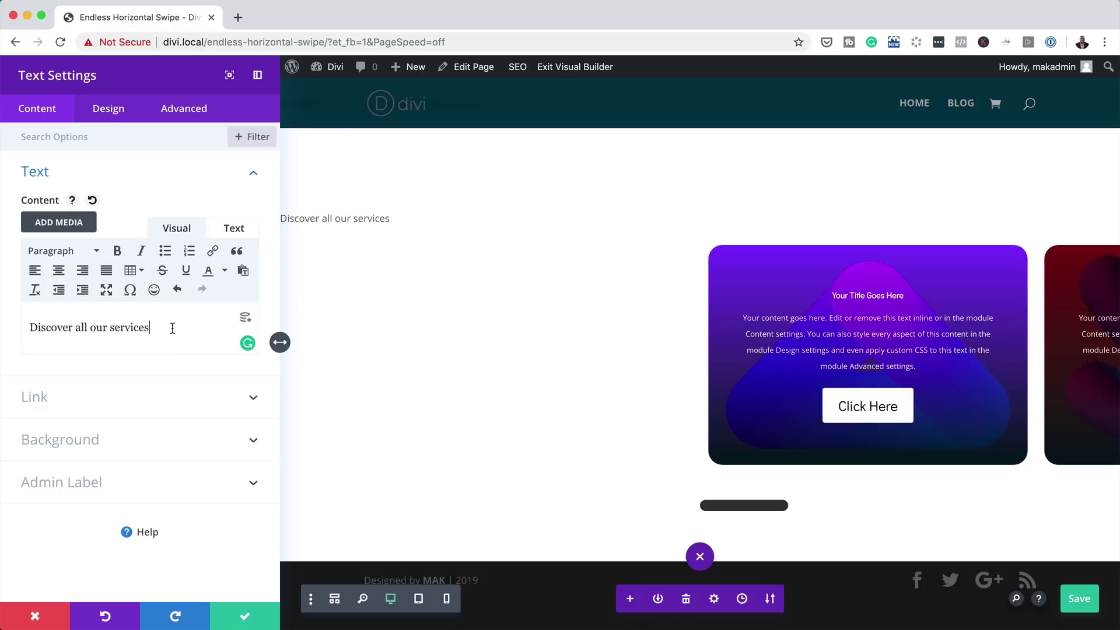
pyautogui.moveTo(170, 327); pyautogui.dragTo(16, 314)
pyautogui.click(93, 251)
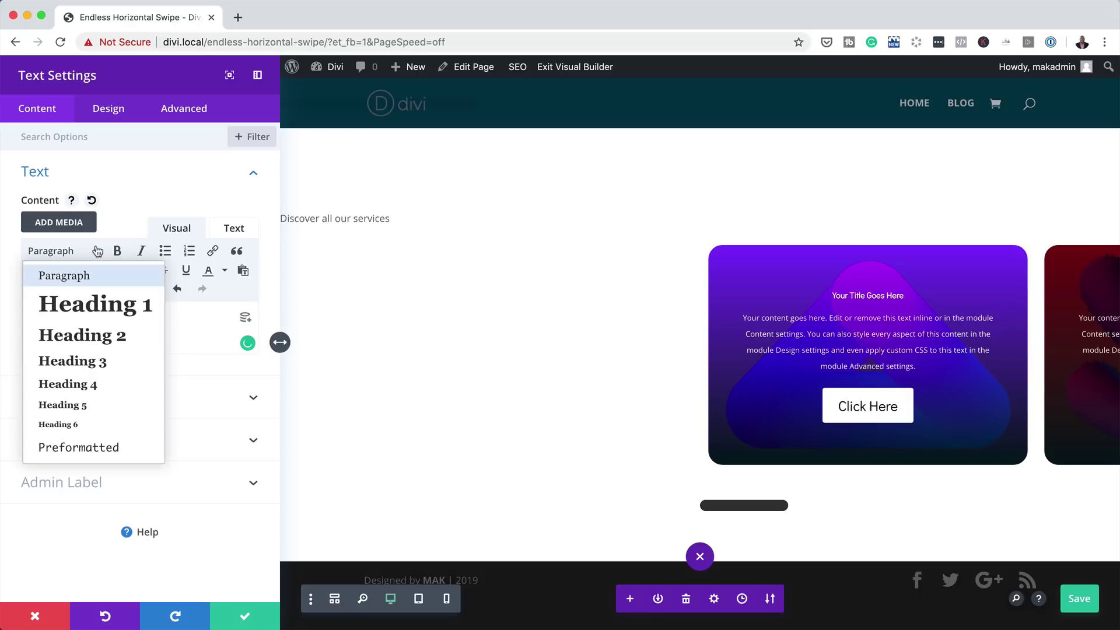
pyautogui.click(113, 336)
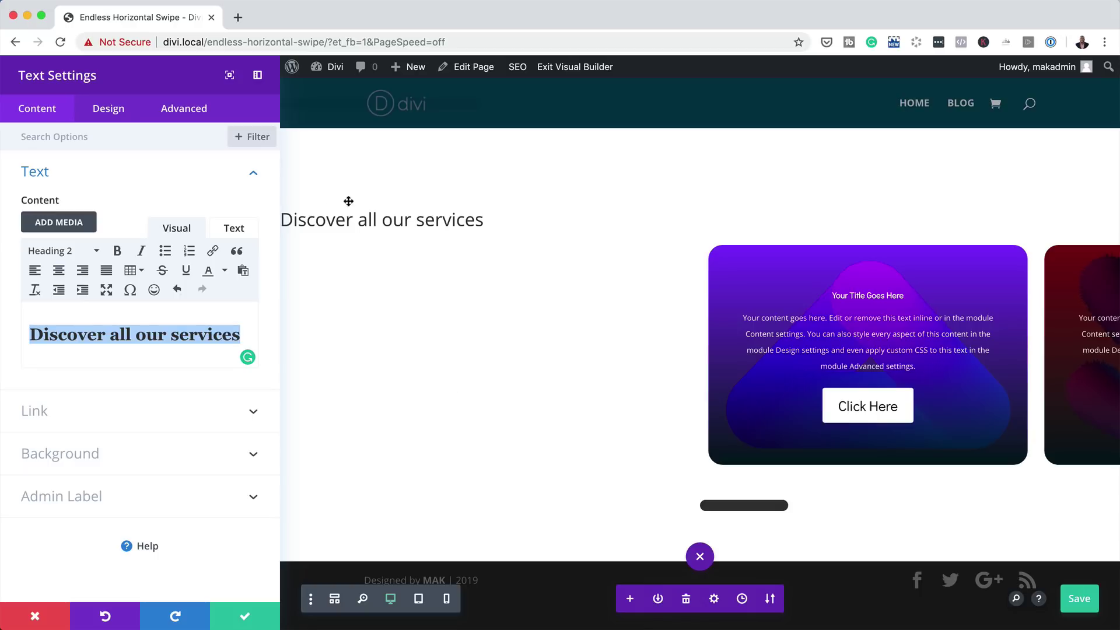
# - Style the module's Heading 2 text with the Didact Gothic font, Bold weight and centre alignment
pyautogui.click(116, 110)
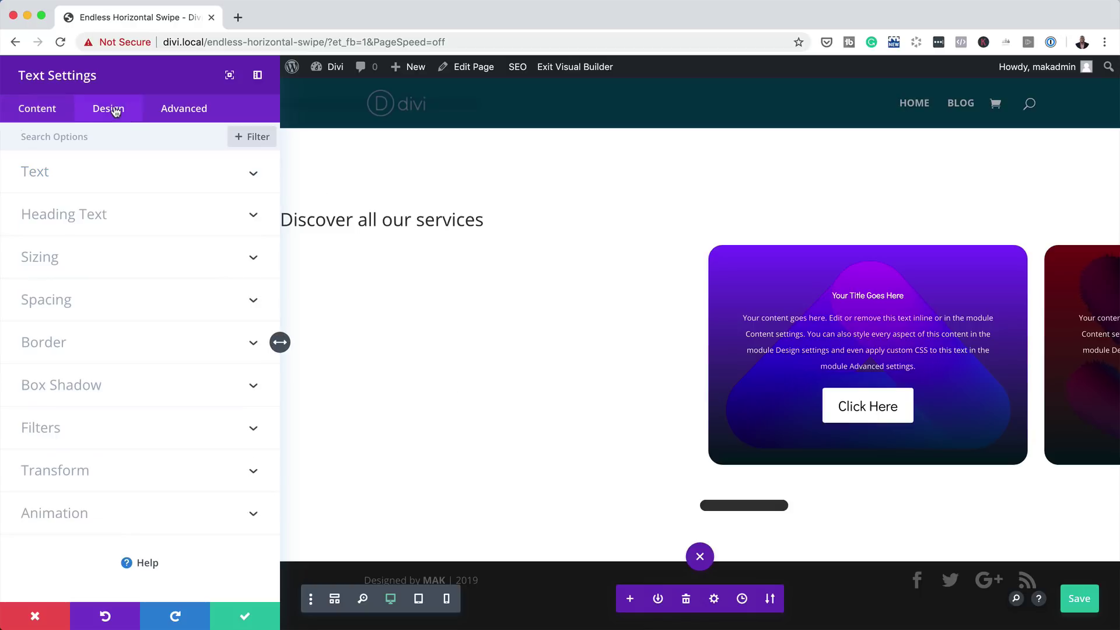
pyautogui.click(80, 216)
pyautogui.click(79, 182)
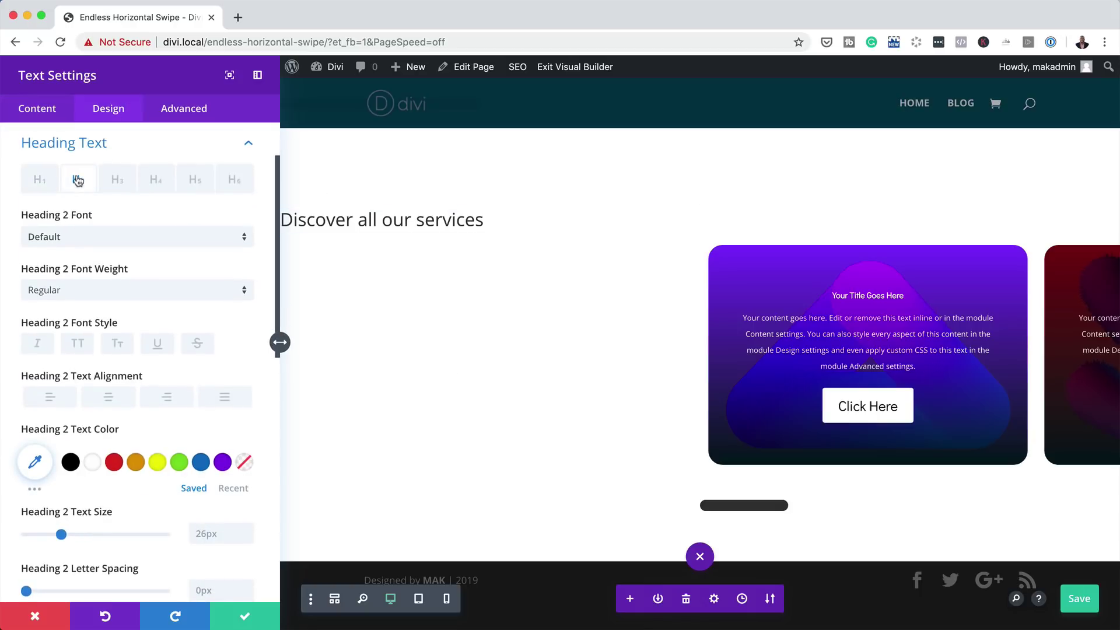
pyautogui.click(79, 241)
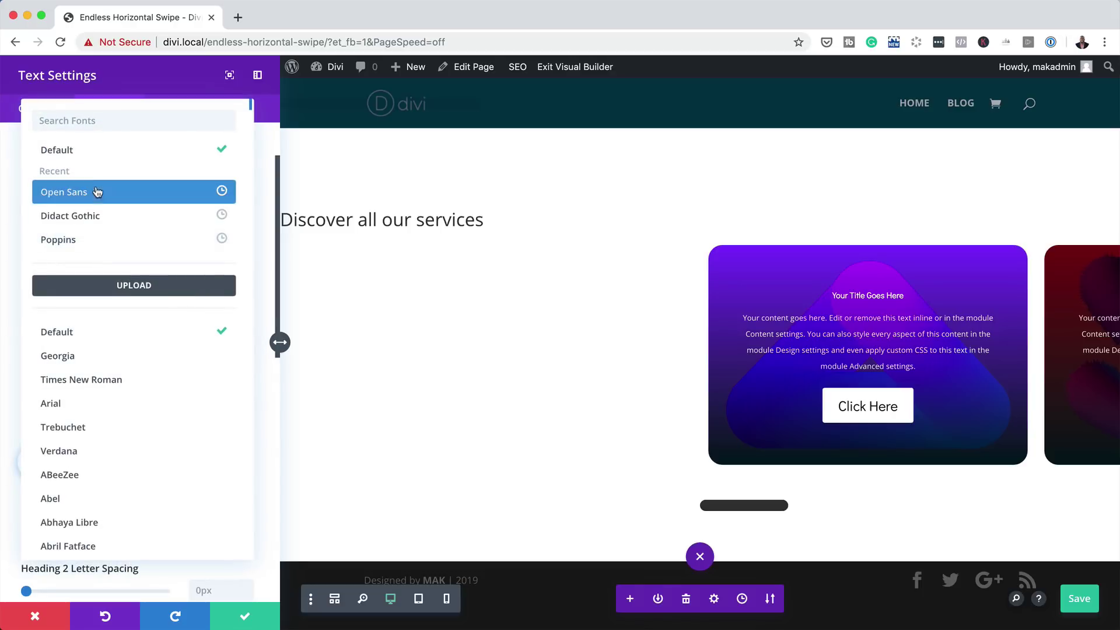
pyautogui.click(107, 215)
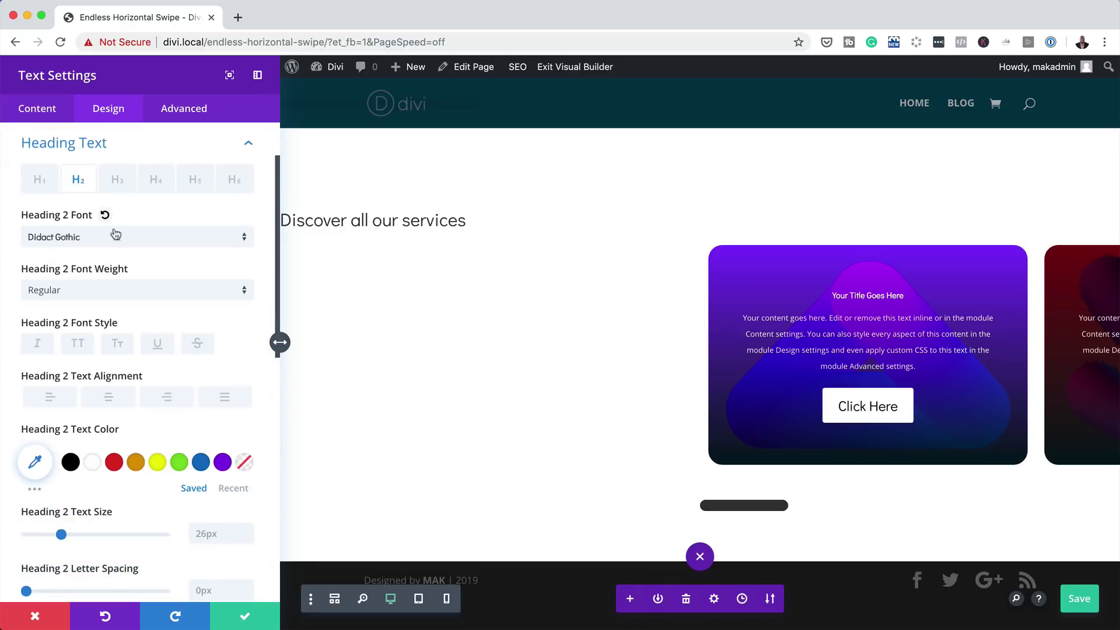
pyautogui.click(77, 297)
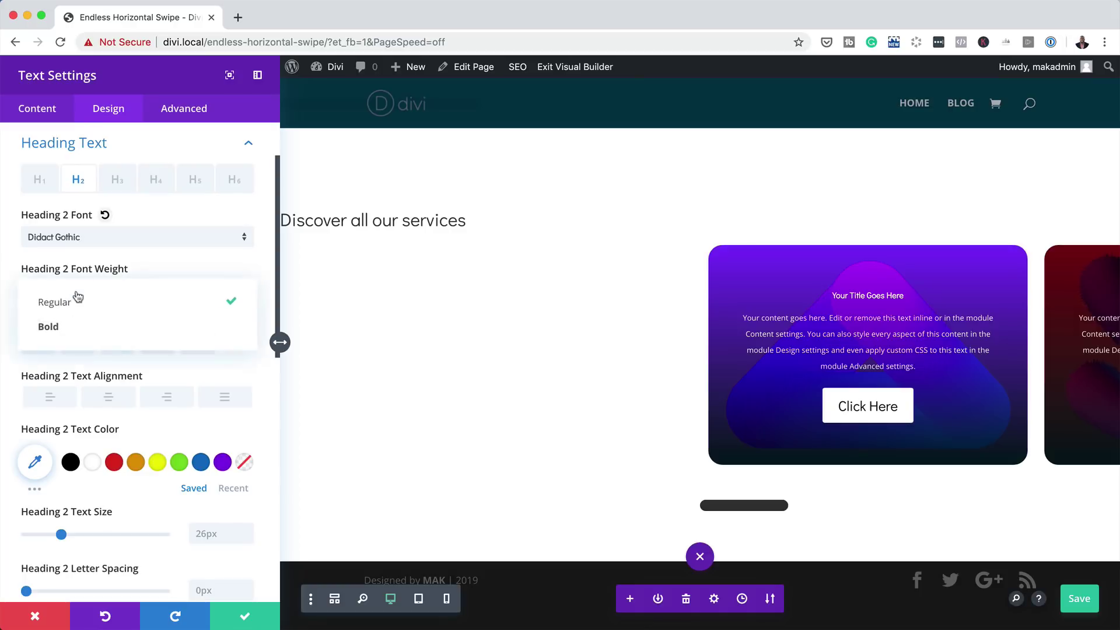
pyautogui.click(55, 327)
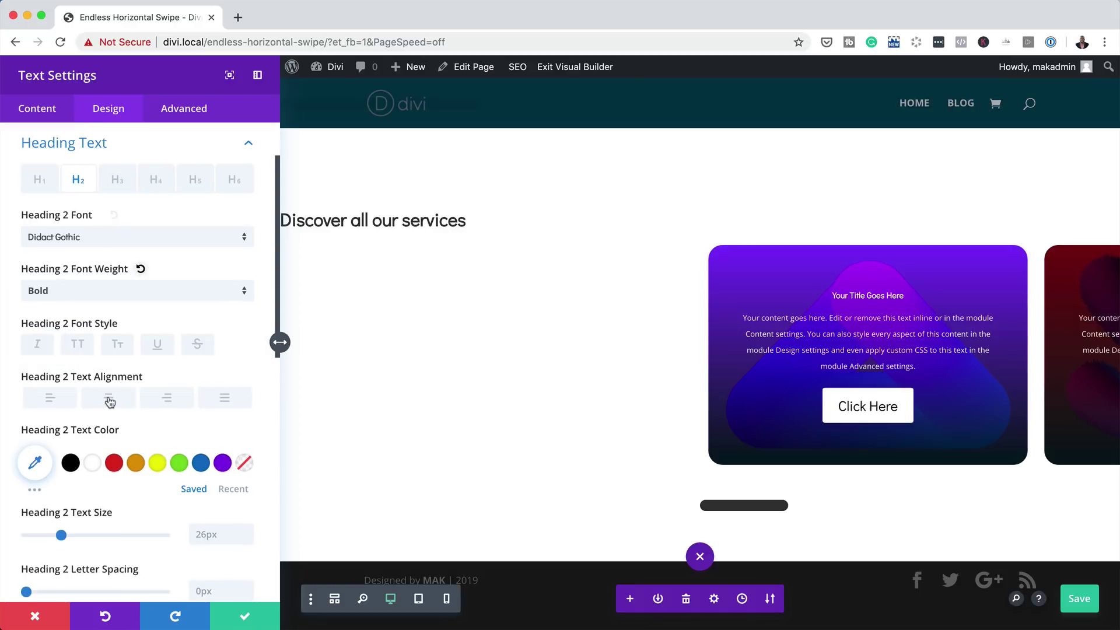
pyautogui.click(109, 399)
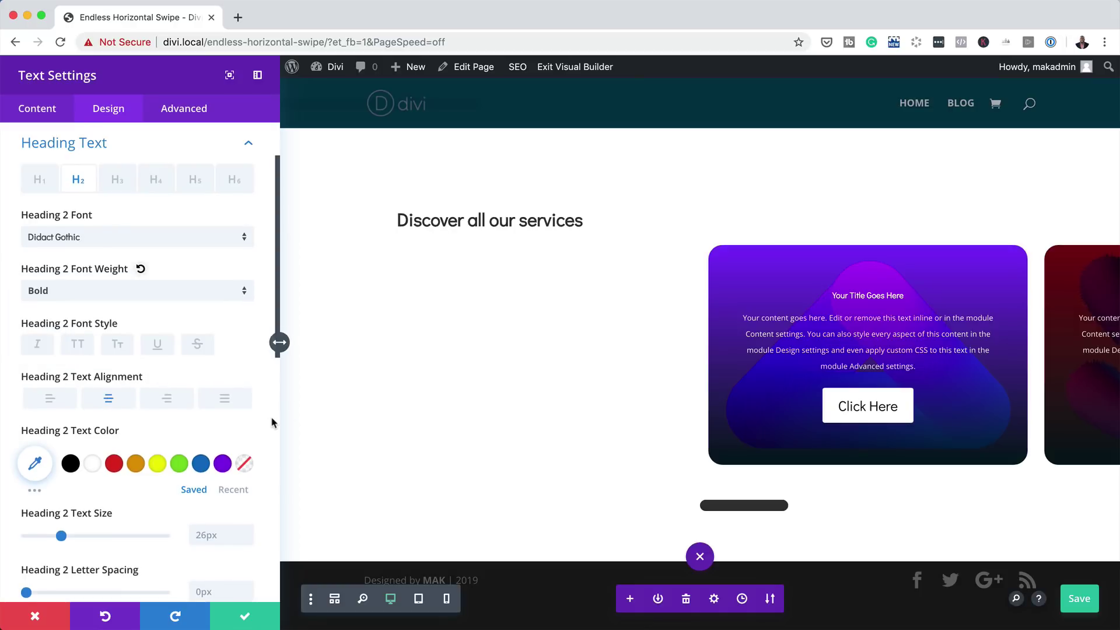
# - Set the Heading 2 text size to 2.5vw for desktop and open its tablet value
pyautogui.scroll(-3, 171, 494)
pyautogui.click(220, 432)
pyautogui.write('2.5vw')
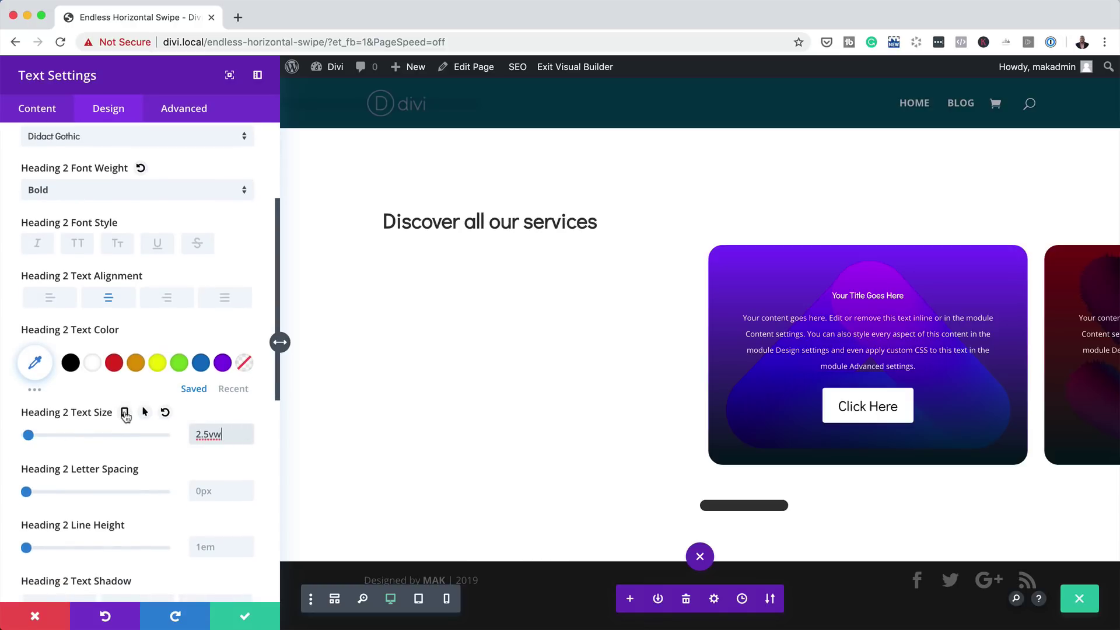
pyautogui.click(124, 412)
pyautogui.click(145, 443)
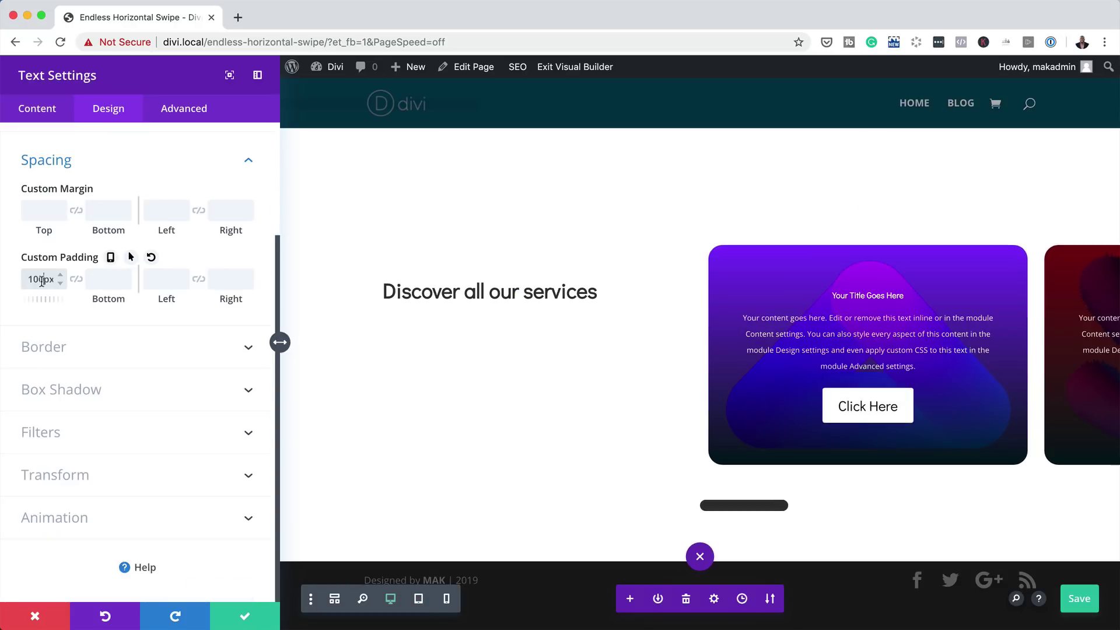
# - Replace the Text module's top padding with a top custom margin of 100px, and save the module settings
pyautogui.doubleClick(41, 281)
pyautogui.press('BackSpace')
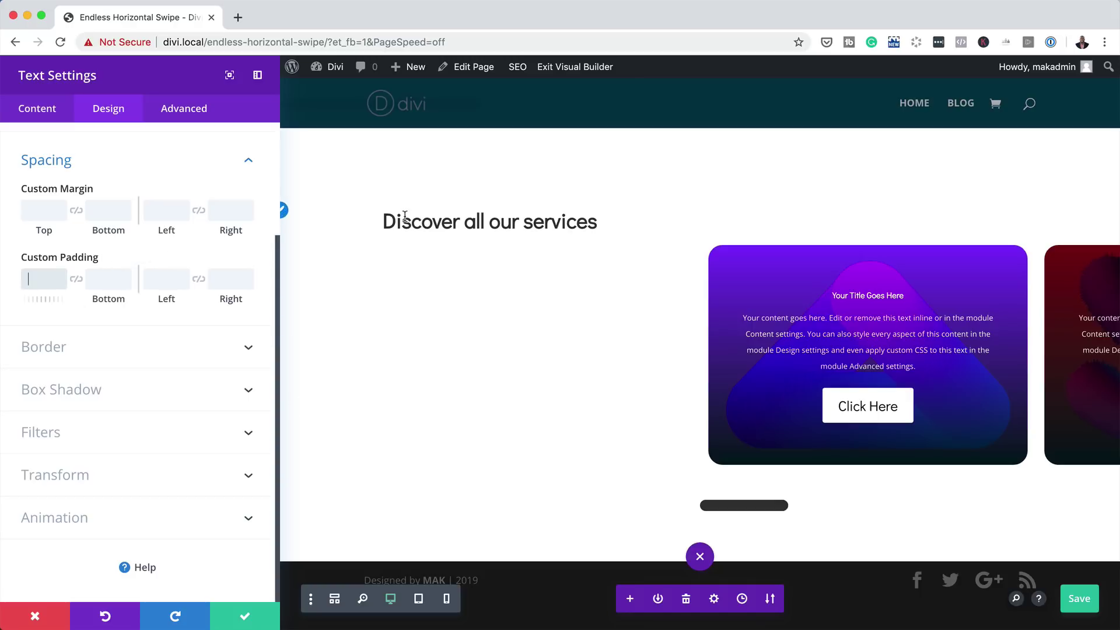
pyautogui.click(37, 209)
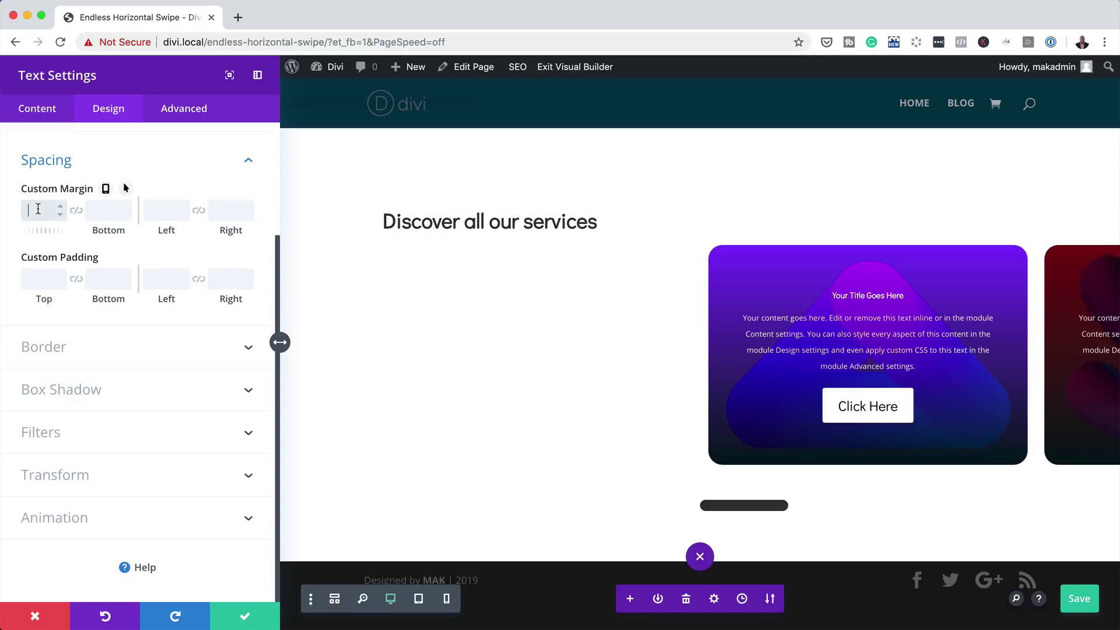
pyautogui.write('100px')
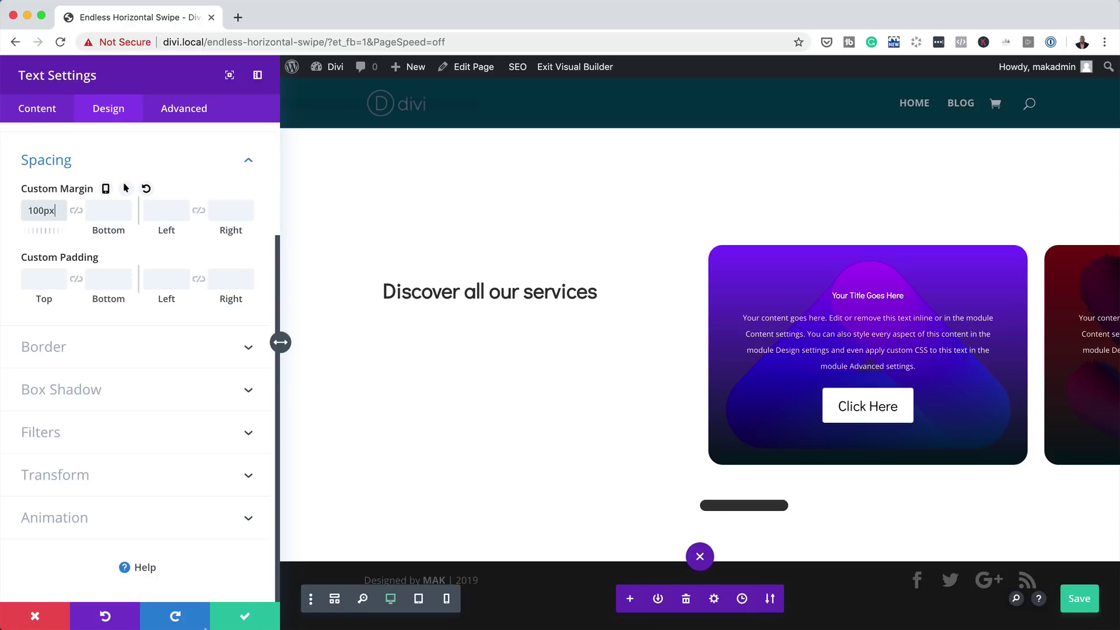
pyautogui.click(246, 617)
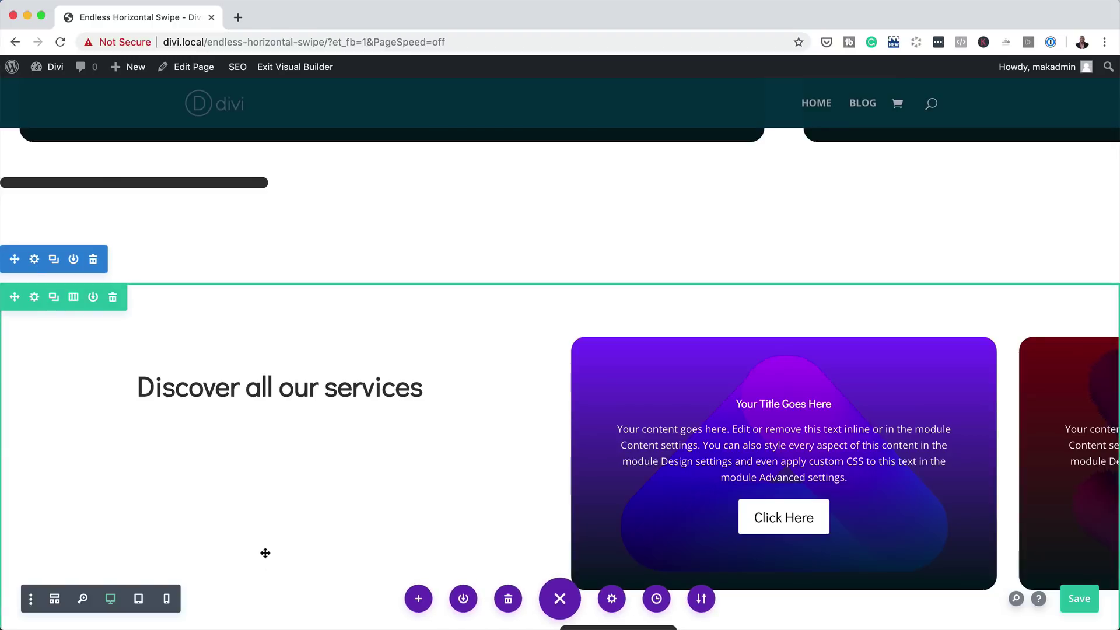
# - Add a Divider module below the "Discover all our services" heading
pyautogui.click(280, 410)
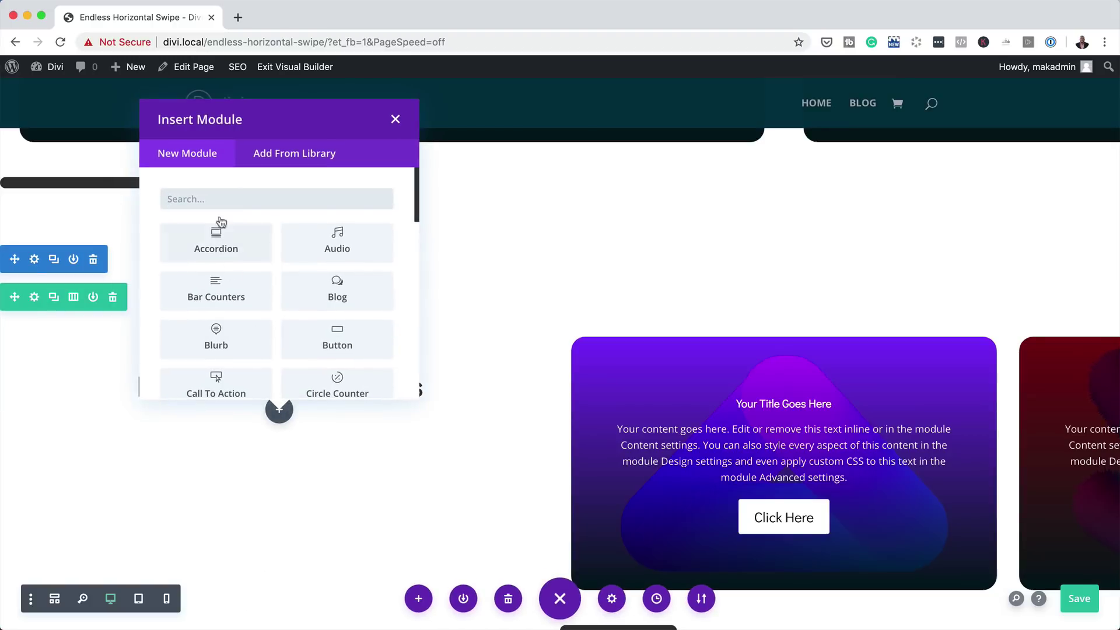
pyautogui.click(219, 198)
pyautogui.write('div')
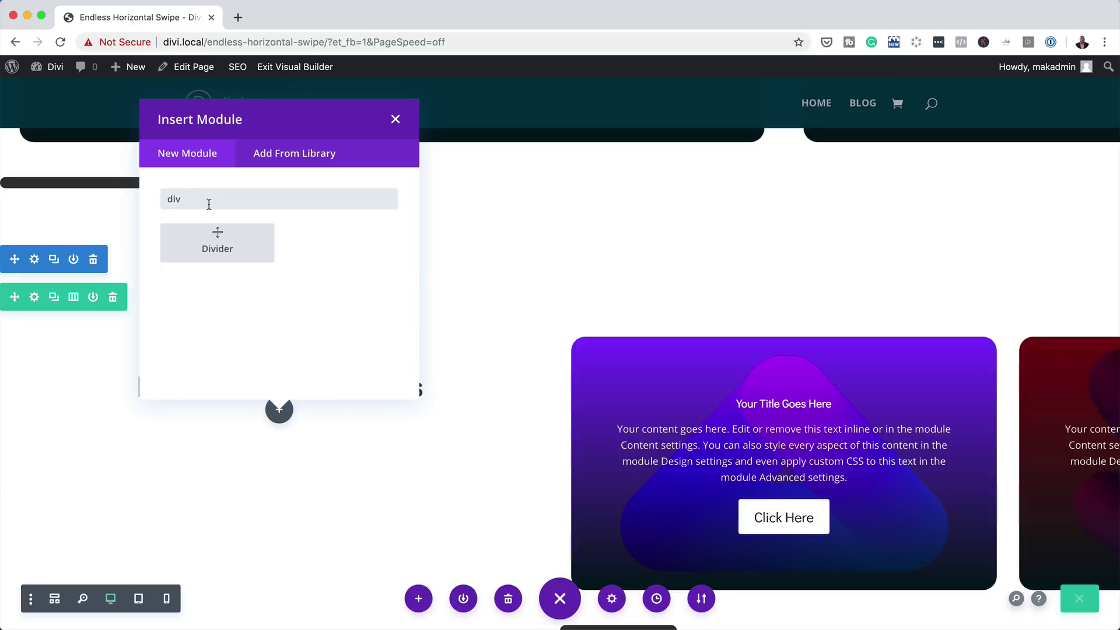
pyautogui.click(230, 250)
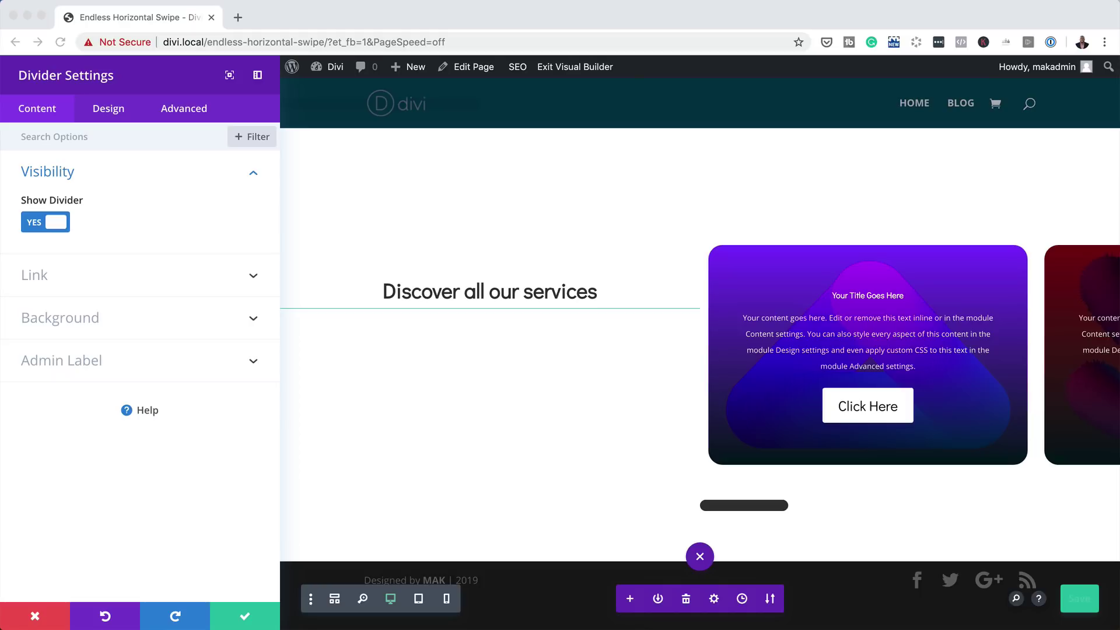
# - Set the divider's line color to #333333
pyautogui.click(100, 116)
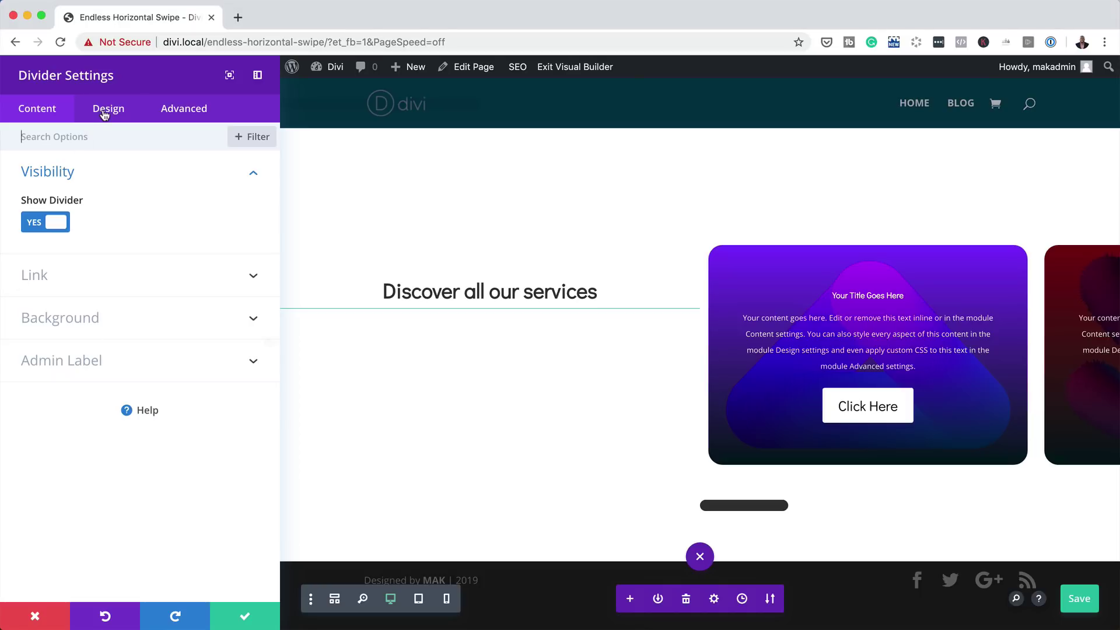
pyautogui.click(47, 173)
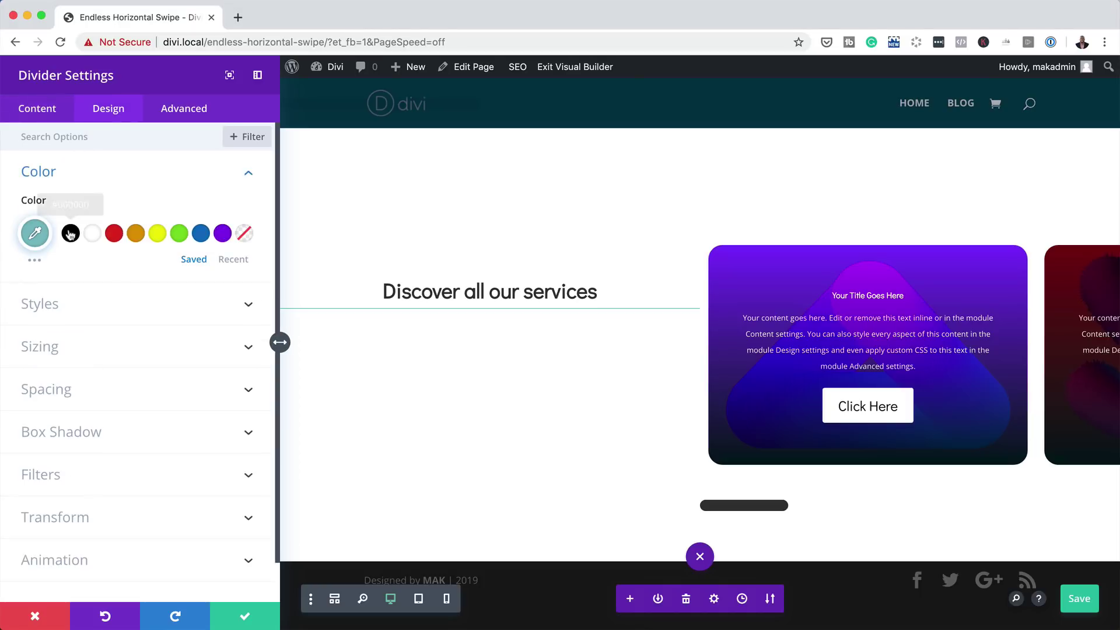
pyautogui.click(35, 233)
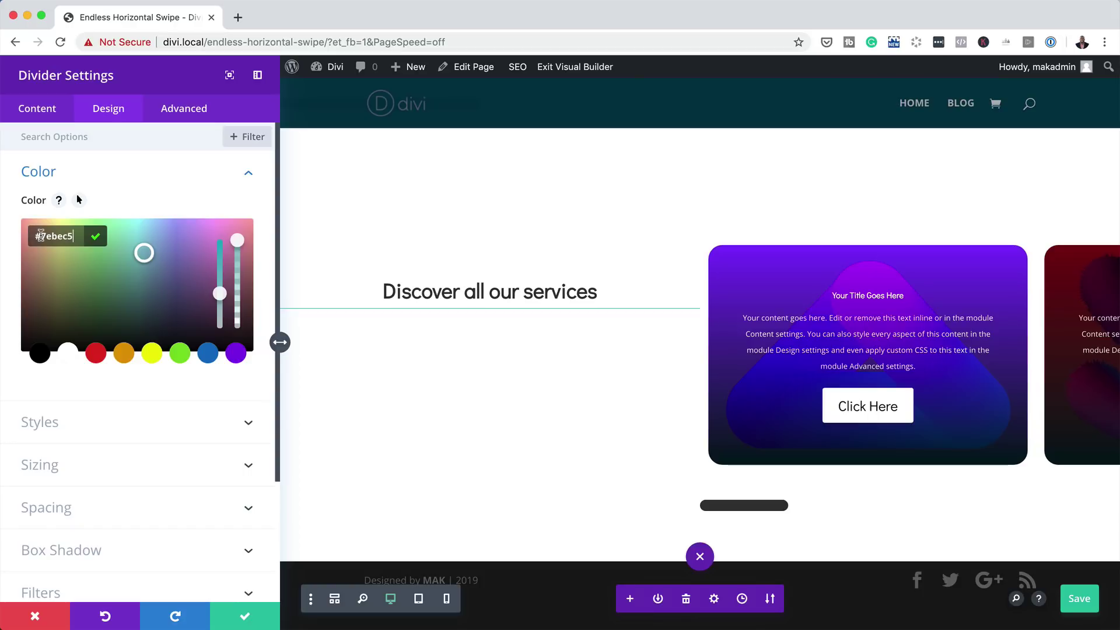
pyautogui.write('333333')
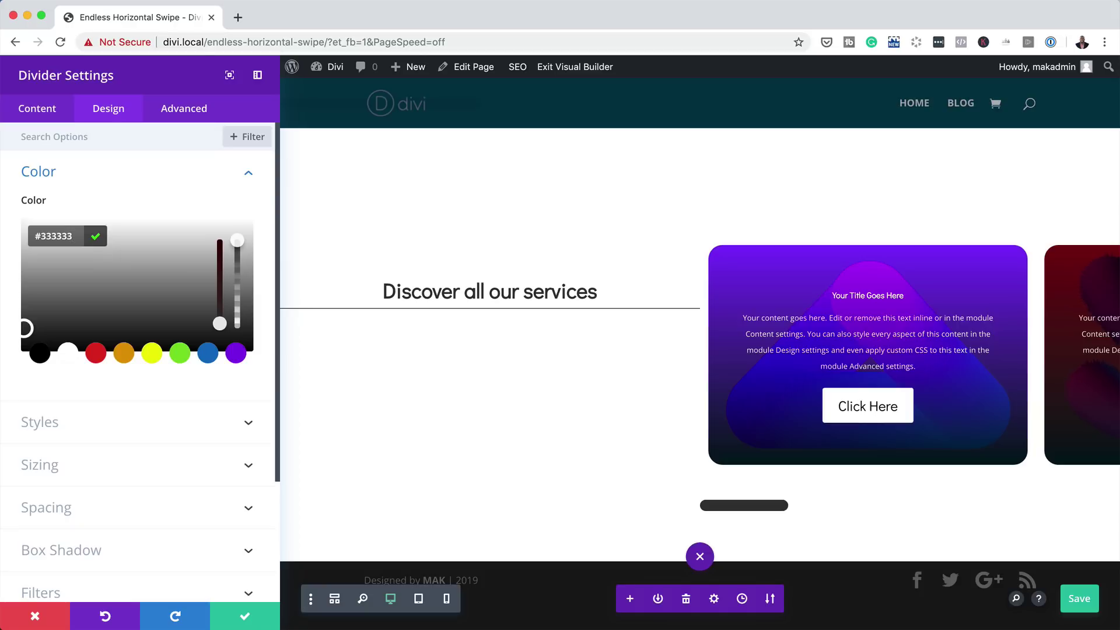
# - Size the divider with a weight of 7px and a width of 10%, and centre-align the module
pyautogui.click(69, 467)
pyautogui.click(220, 194)
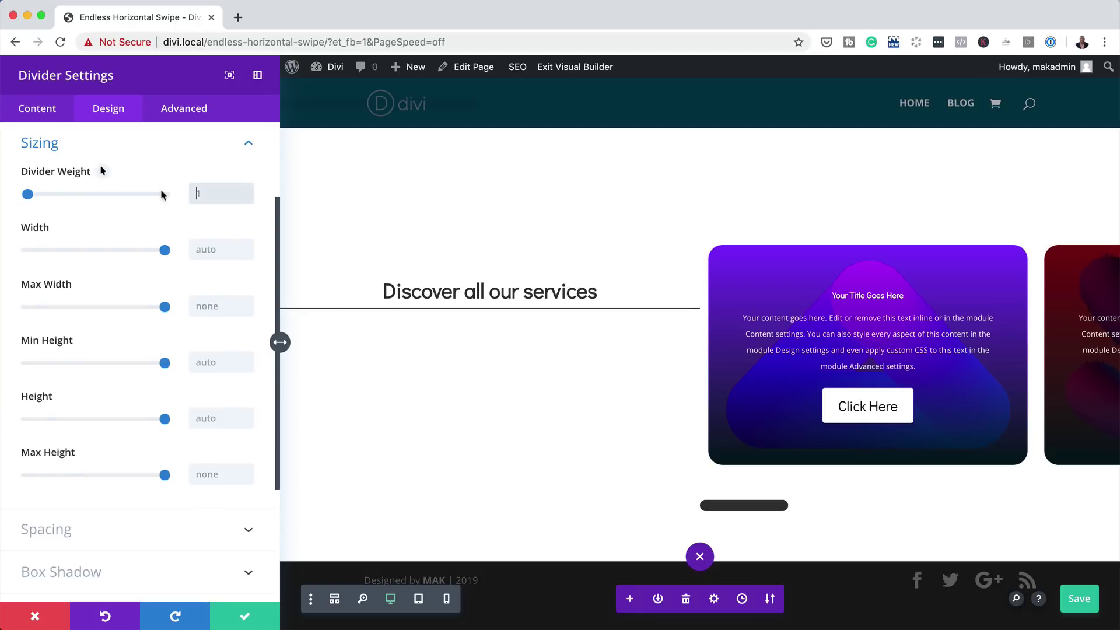
pyautogui.write('7px')
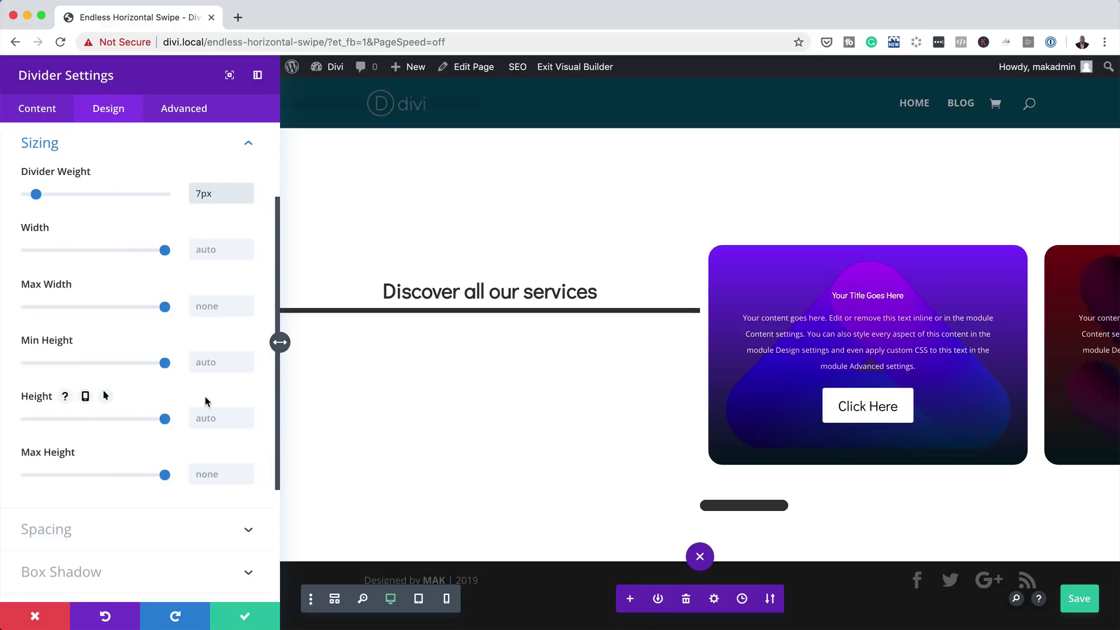
pyautogui.moveTo(130, 251); pyautogui.dragTo(40, 250)
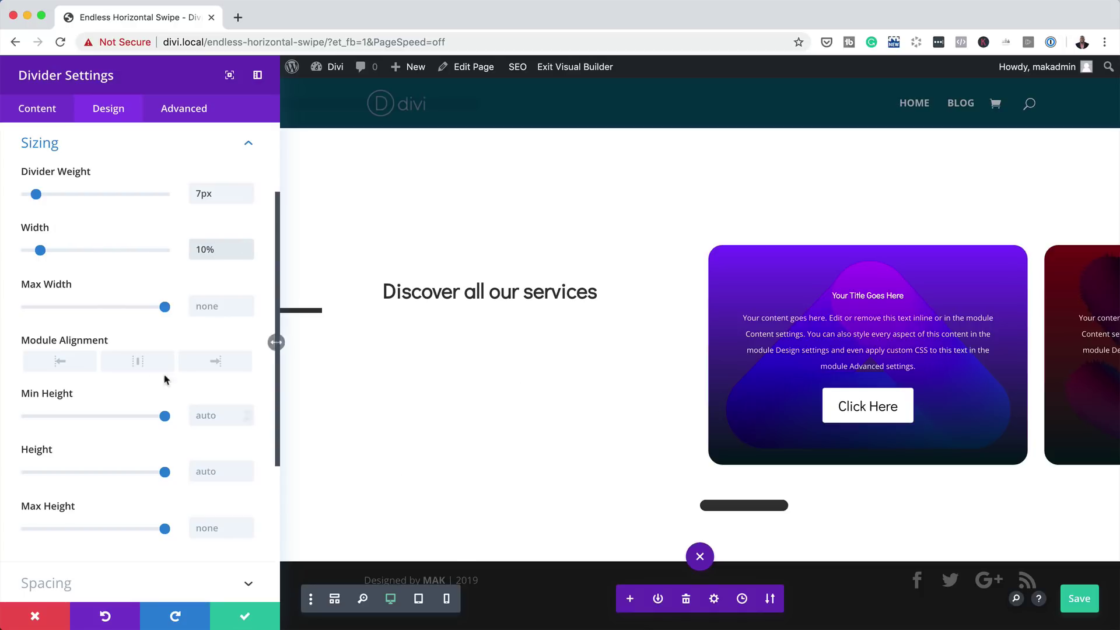
pyautogui.click(140, 364)
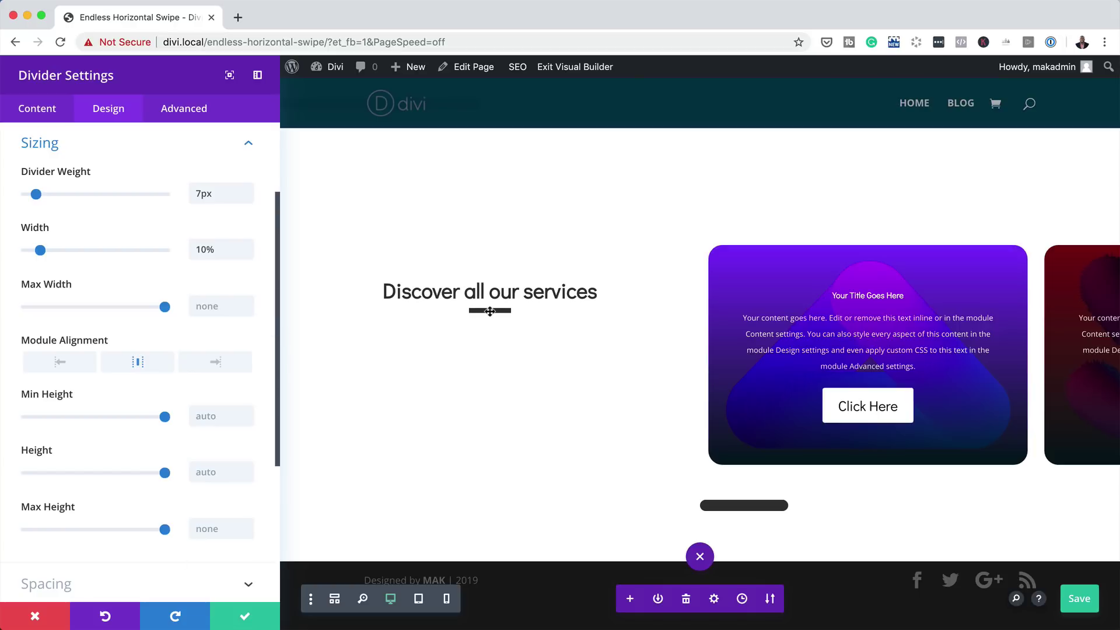
# - Give the divider a top custom margin of 1.8vw for desktop
pyautogui.scroll(-5, 140, 519)
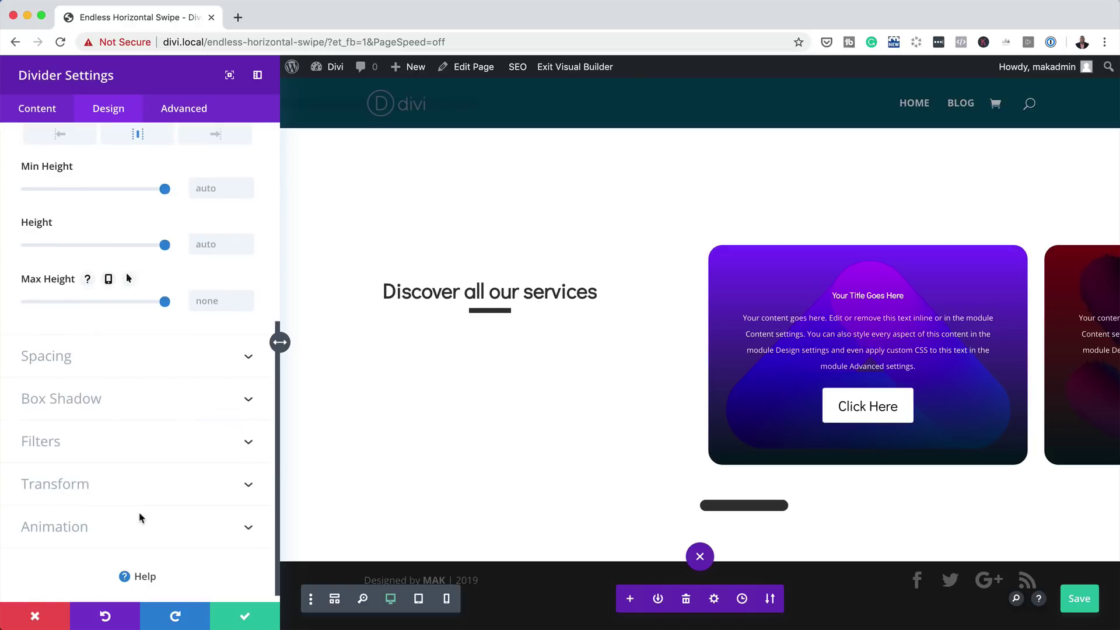
pyautogui.click(63, 357)
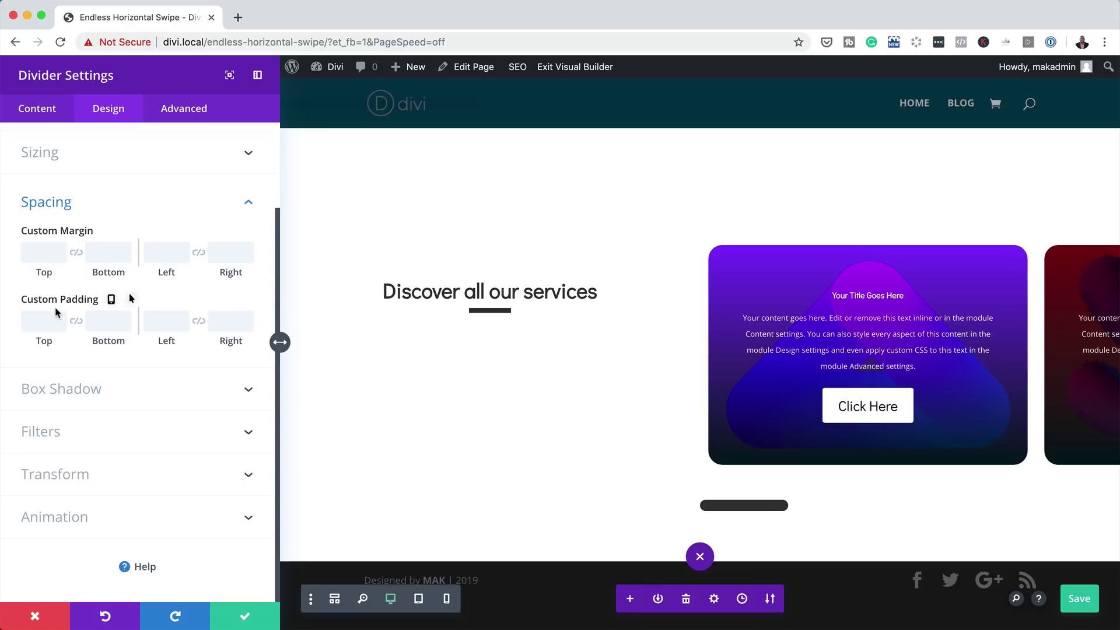
pyautogui.click(43, 252)
pyautogui.write('1.8vw')
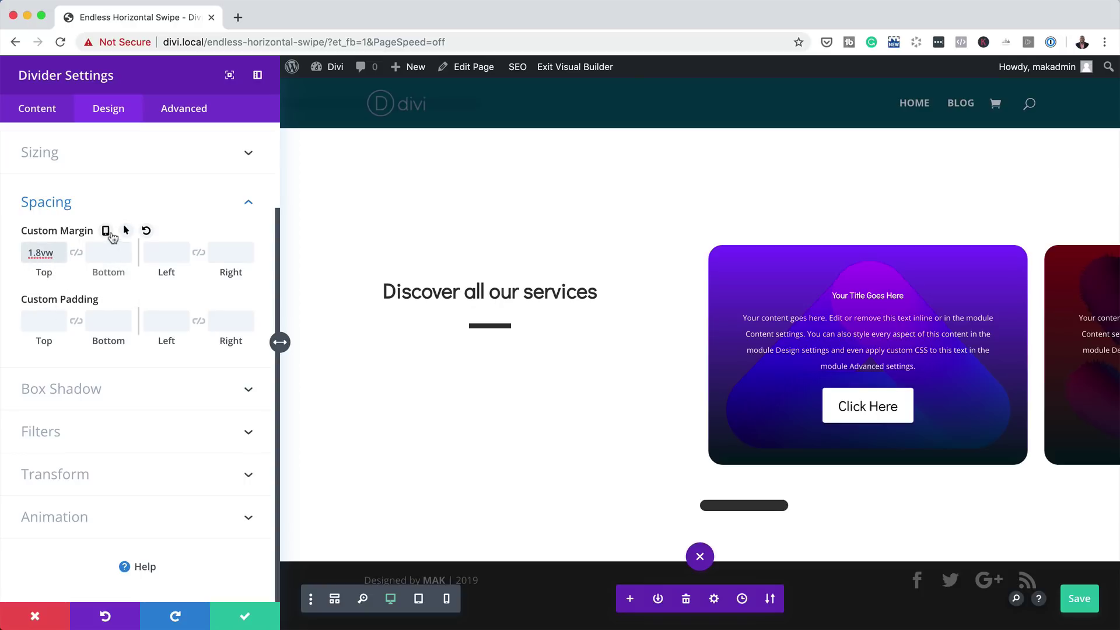
# - Enable responsive margins for the divider with a 2.5vw top margin on tablet, and save the module settings
pyautogui.click(106, 230)
pyautogui.click(137, 260)
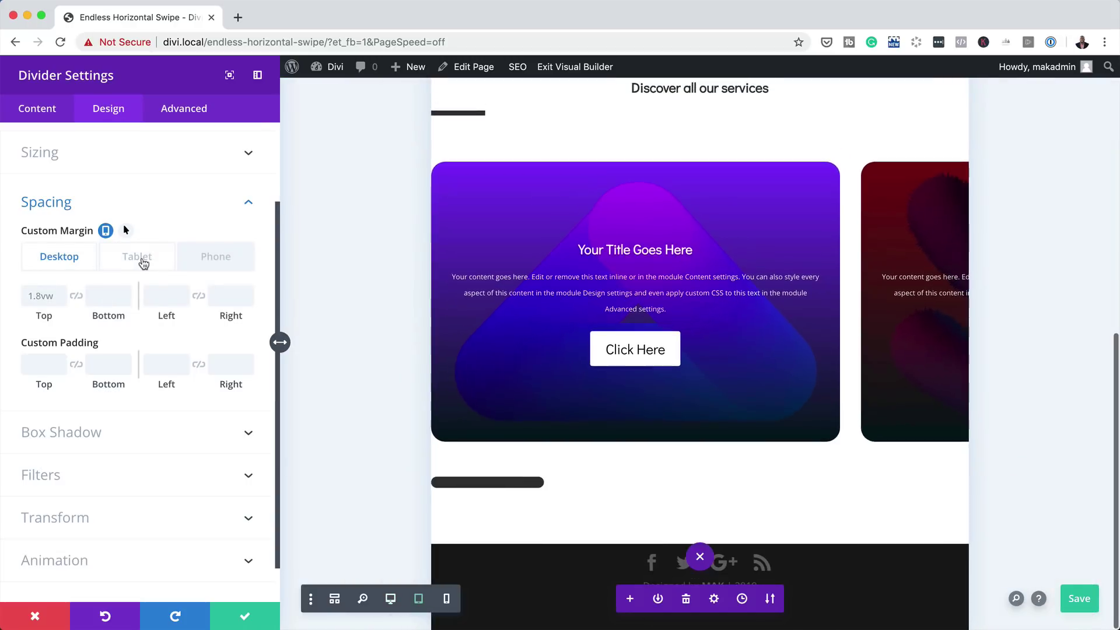
pyautogui.click(32, 297)
pyautogui.write('2.5vw')
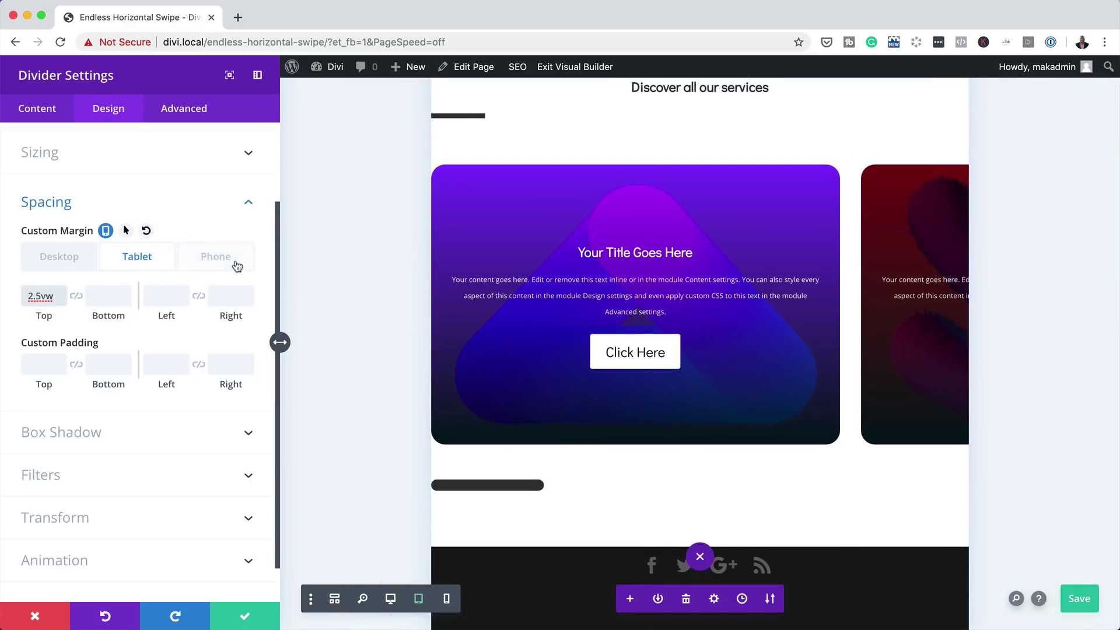
pyautogui.click(230, 260)
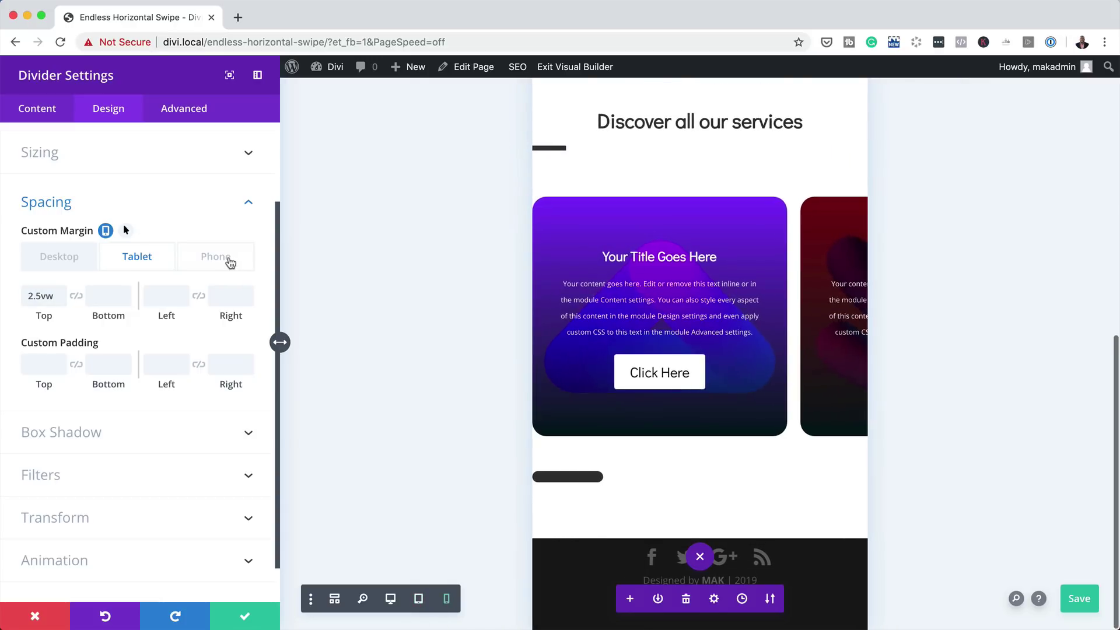
pyautogui.click(37, 264)
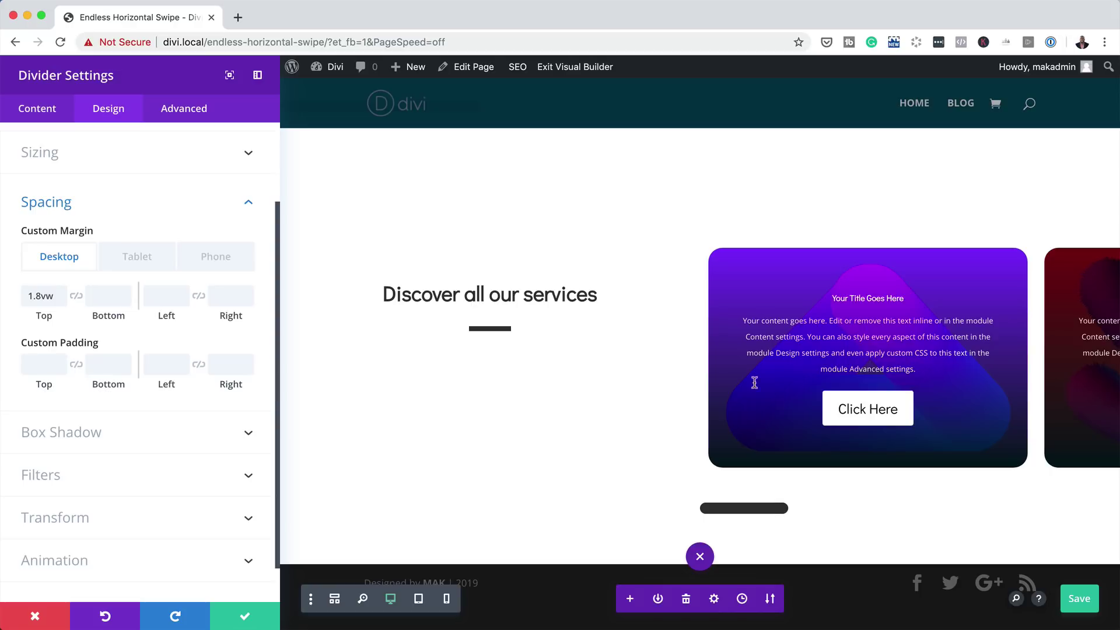
pyautogui.click(245, 613)
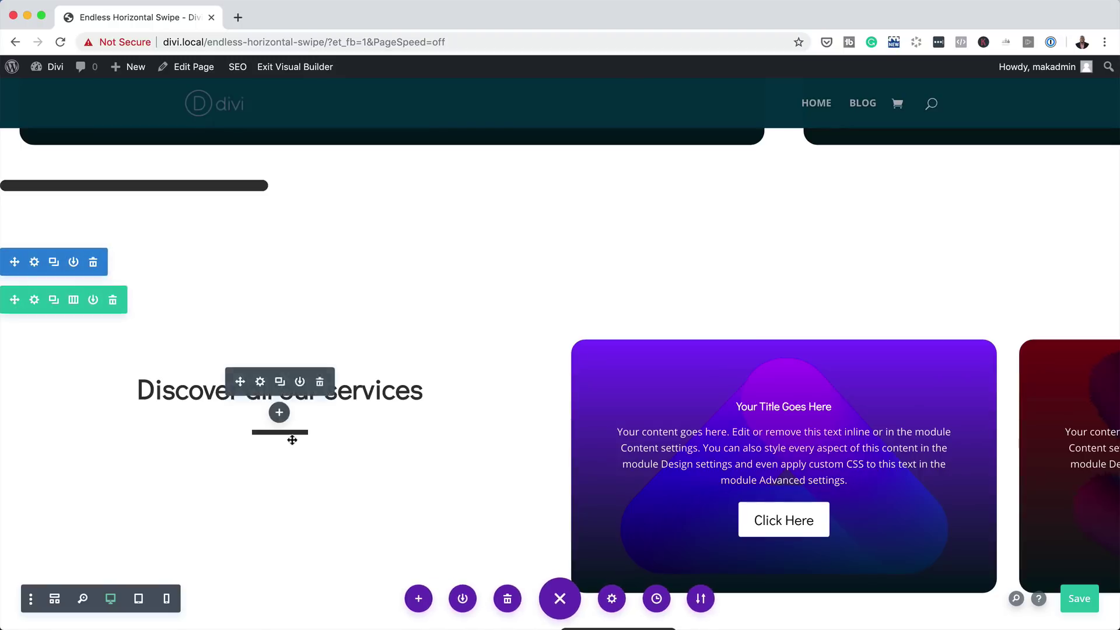
# - Insert a Text module below the divider under the "Discover all our services" heading
pyautogui.click(280, 468)
pyautogui.click(244, 199)
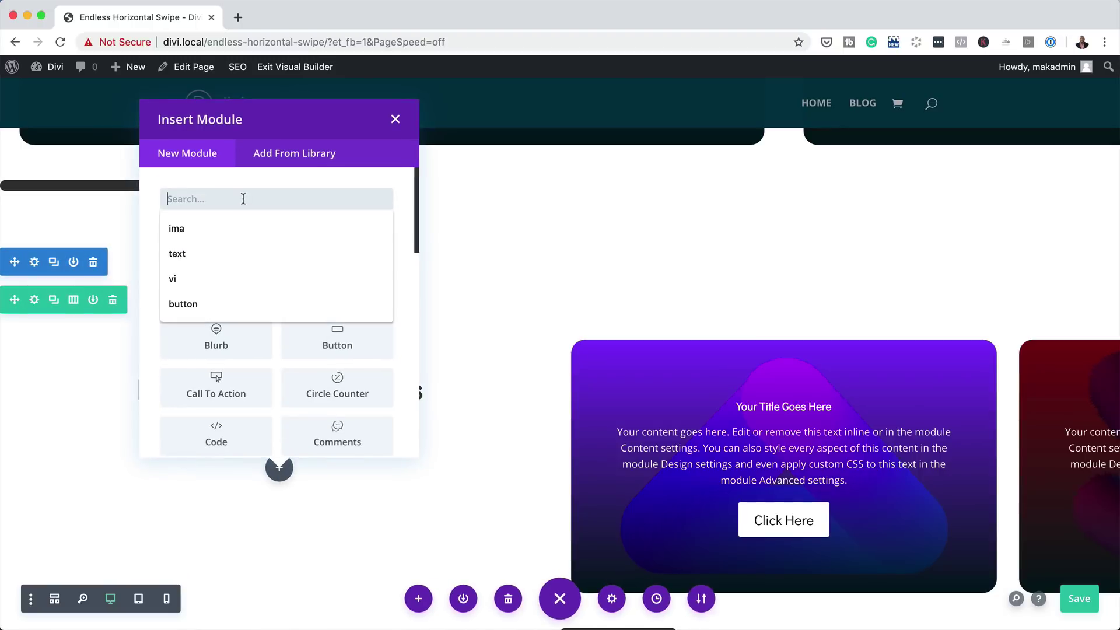
pyautogui.write('text')
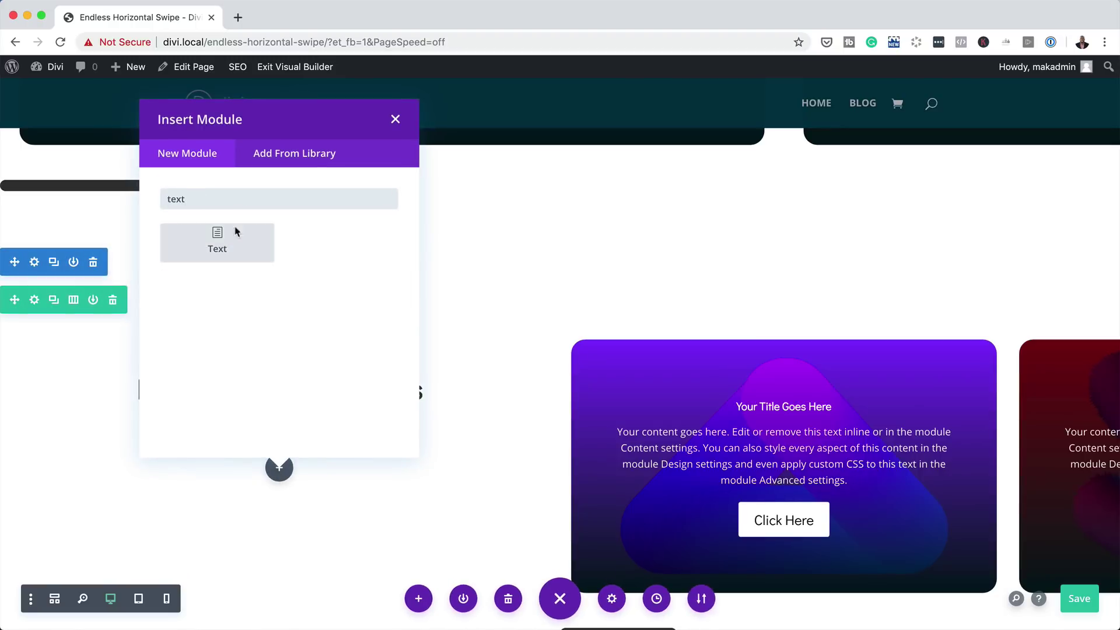
pyautogui.click(238, 227)
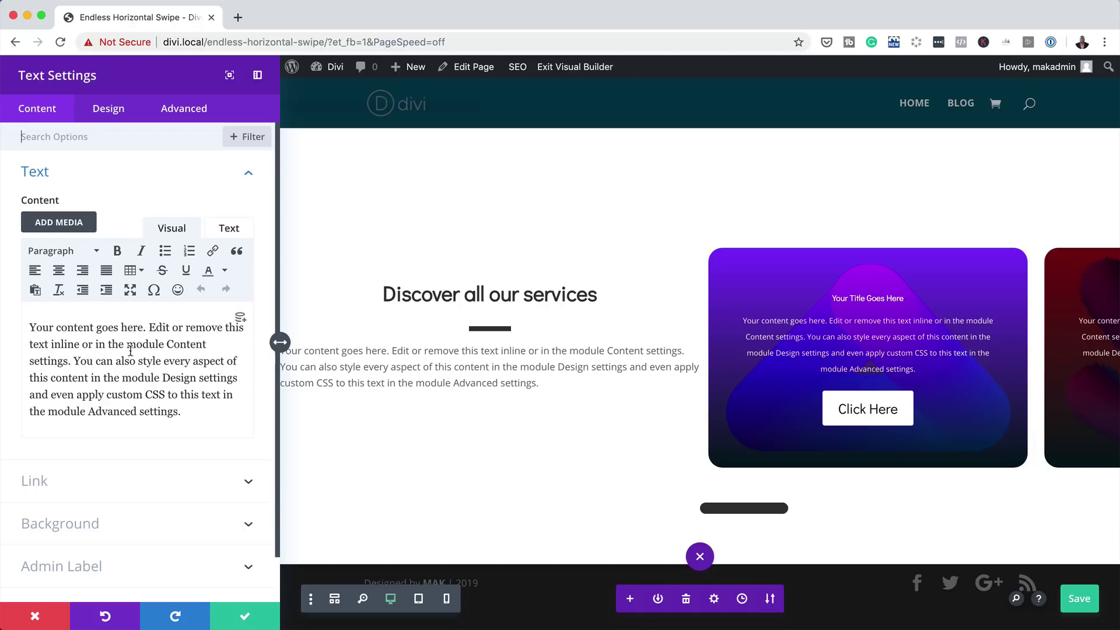
# - Set the new Text module's body font to Open Sans with a text size of 0.7vw
pyautogui.click(114, 114)
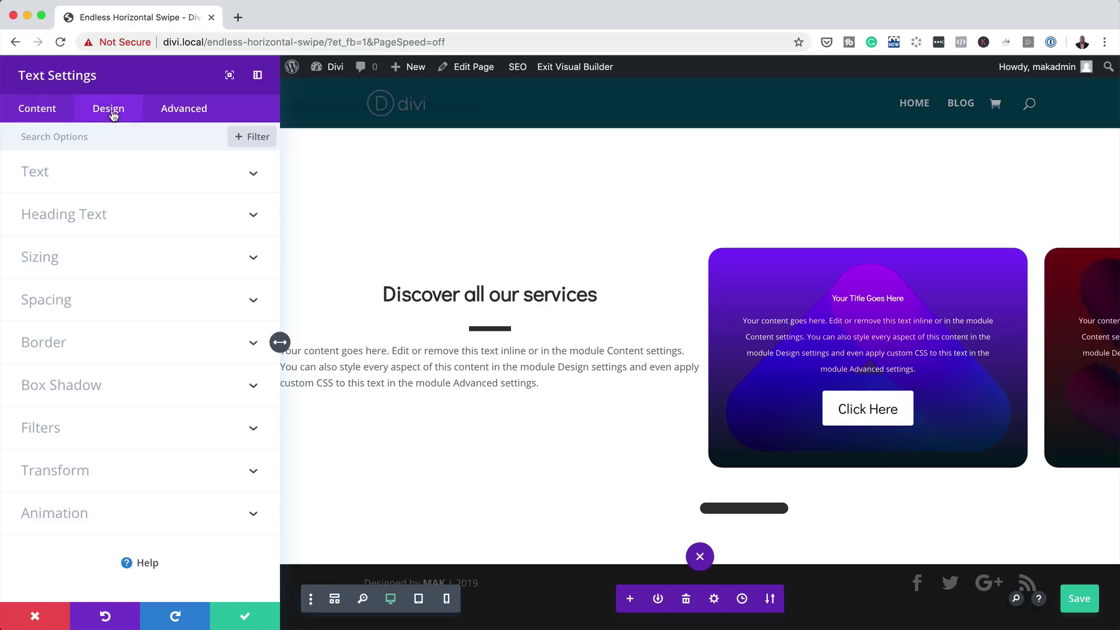
pyautogui.click(66, 172)
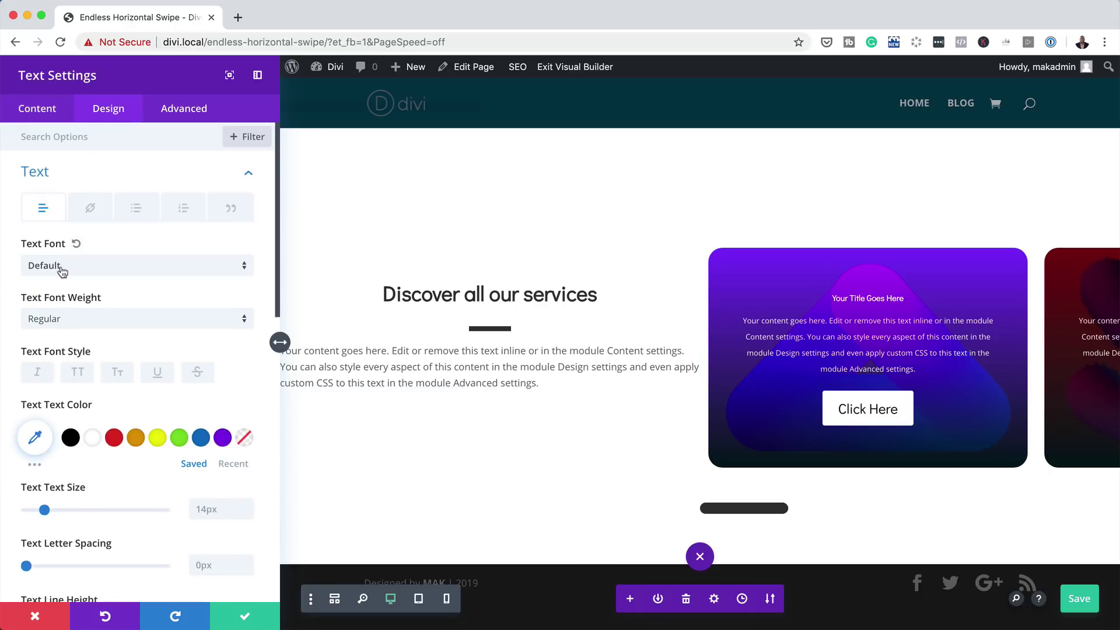
pyautogui.click(60, 265)
pyautogui.click(80, 188)
pyautogui.click(216, 505)
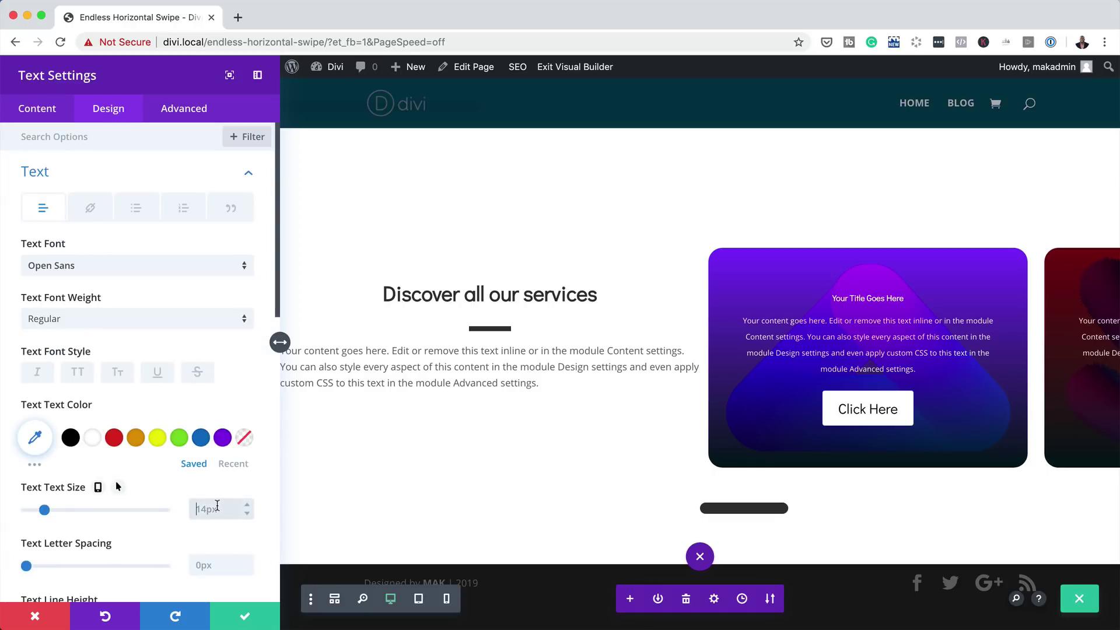
pyautogui.write('0.7vw')
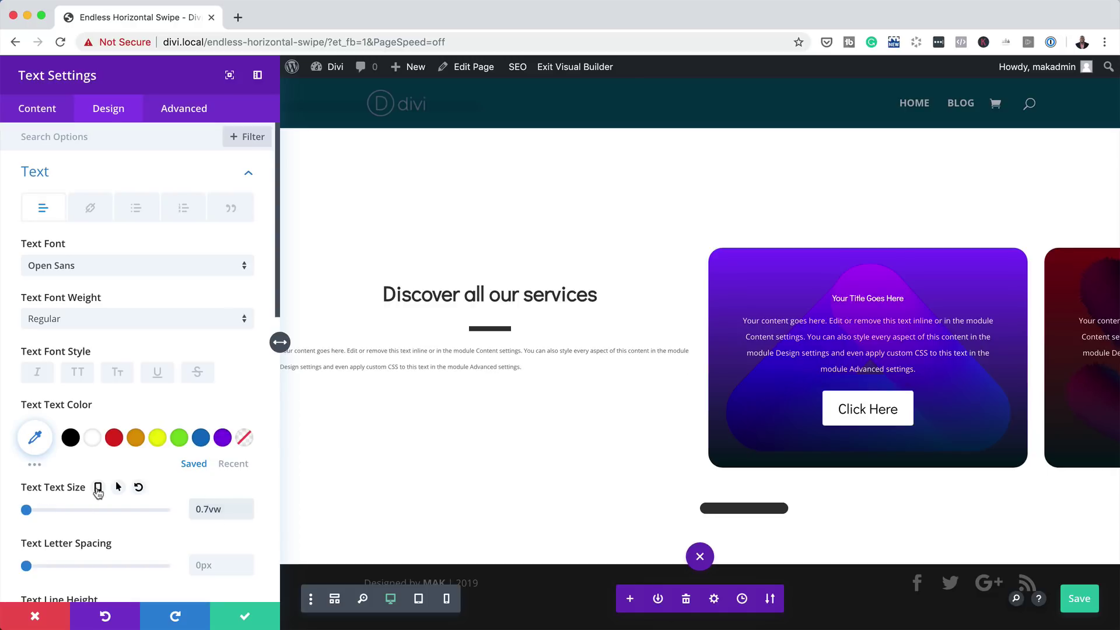
# - Make the body text size responsive, with 1.7vw for tablet and 2.3vw for phone
pyautogui.click(98, 487)
pyautogui.click(142, 518)
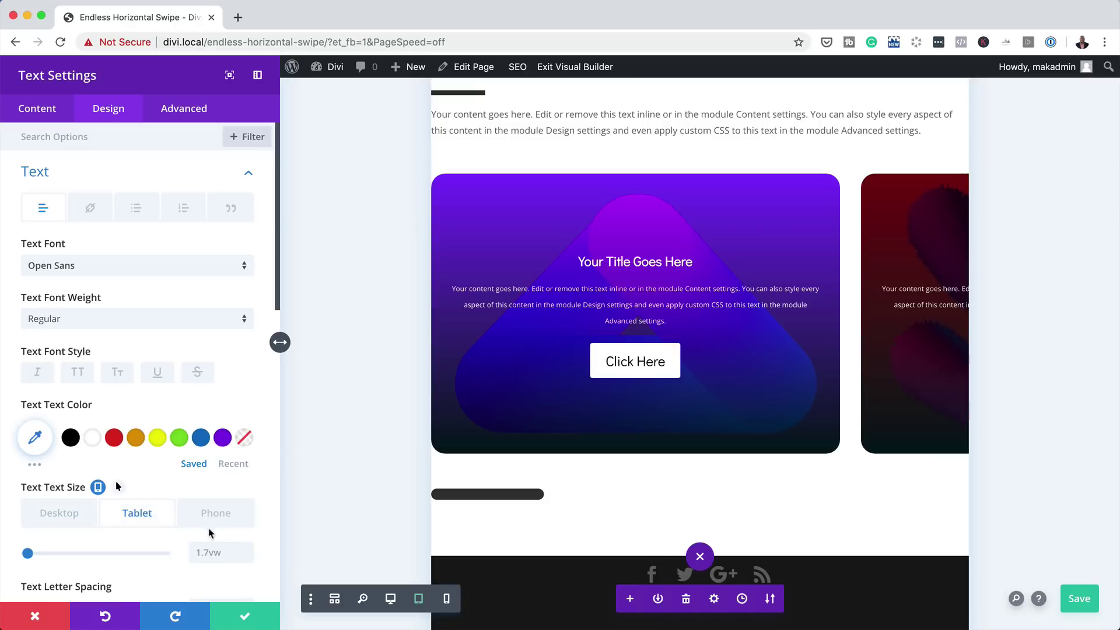
pyautogui.click(214, 513)
pyautogui.click(192, 553)
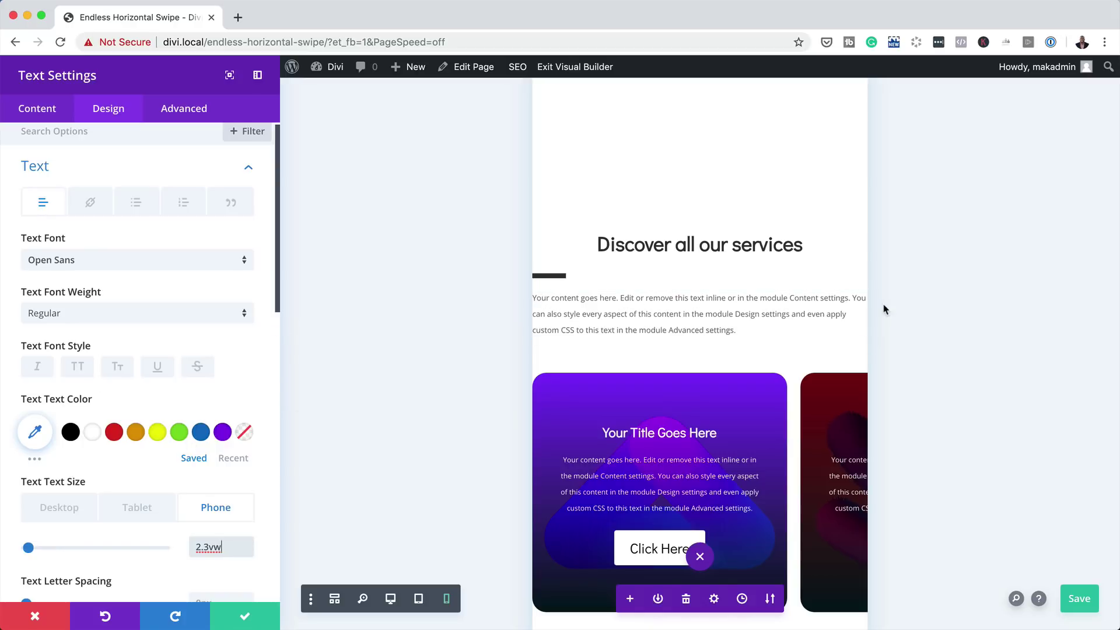
# - Set the Text module's width to 43% and centre-align the module
pyautogui.scroll(-4, 113, 463)
pyautogui.scroll(-10, 113, 464)
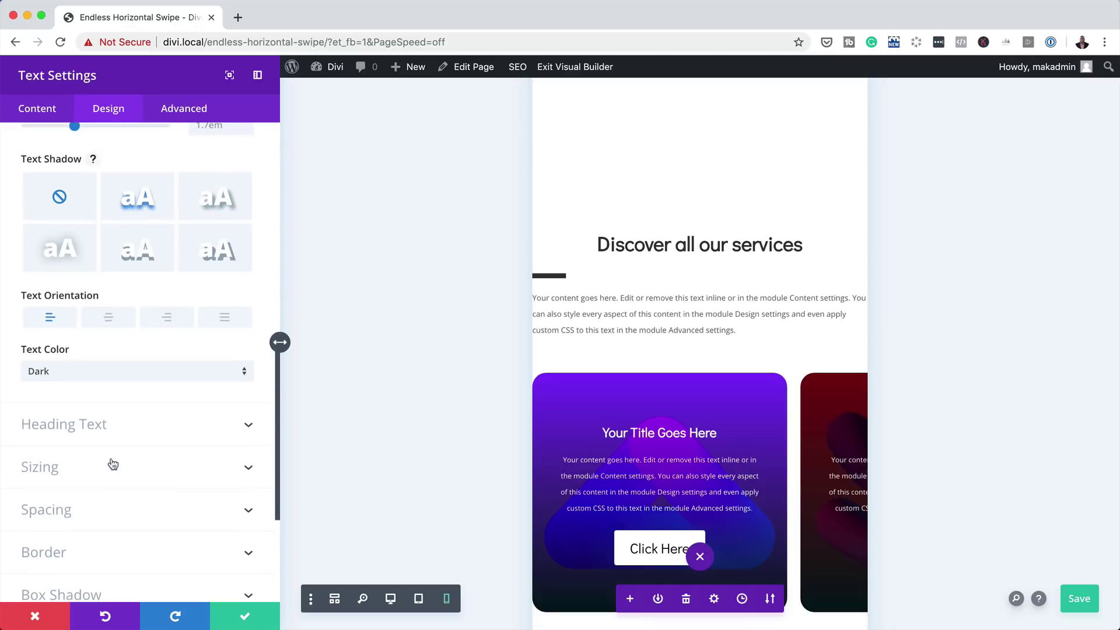
pyautogui.click(52, 416)
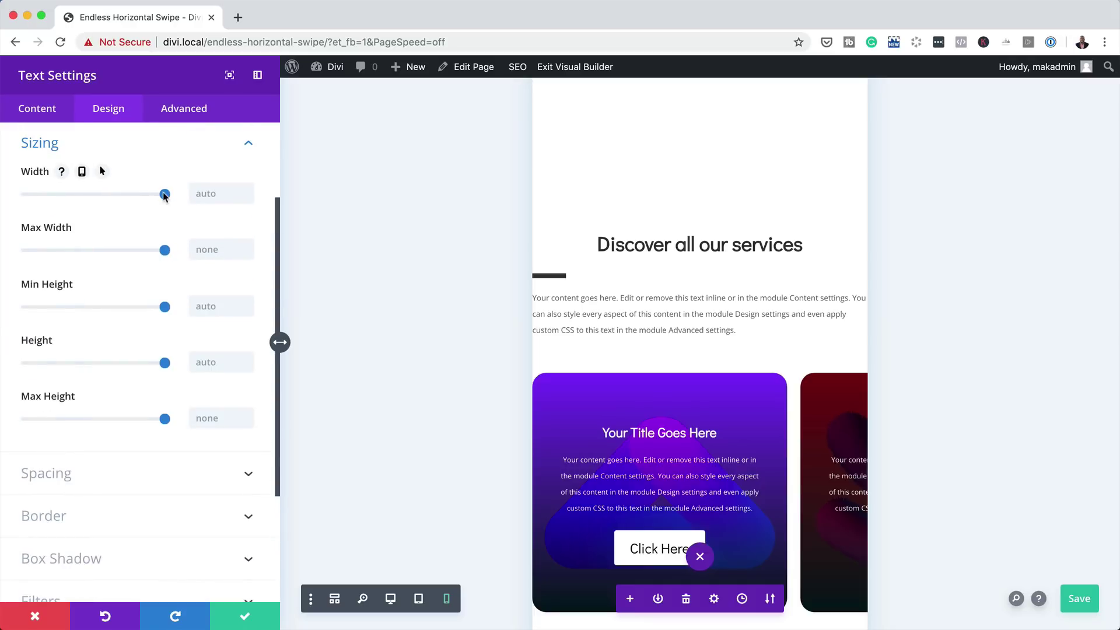
pyautogui.moveTo(164, 196); pyautogui.dragTo(86, 194)
pyautogui.press('BackSpace')
pyautogui.write('%')
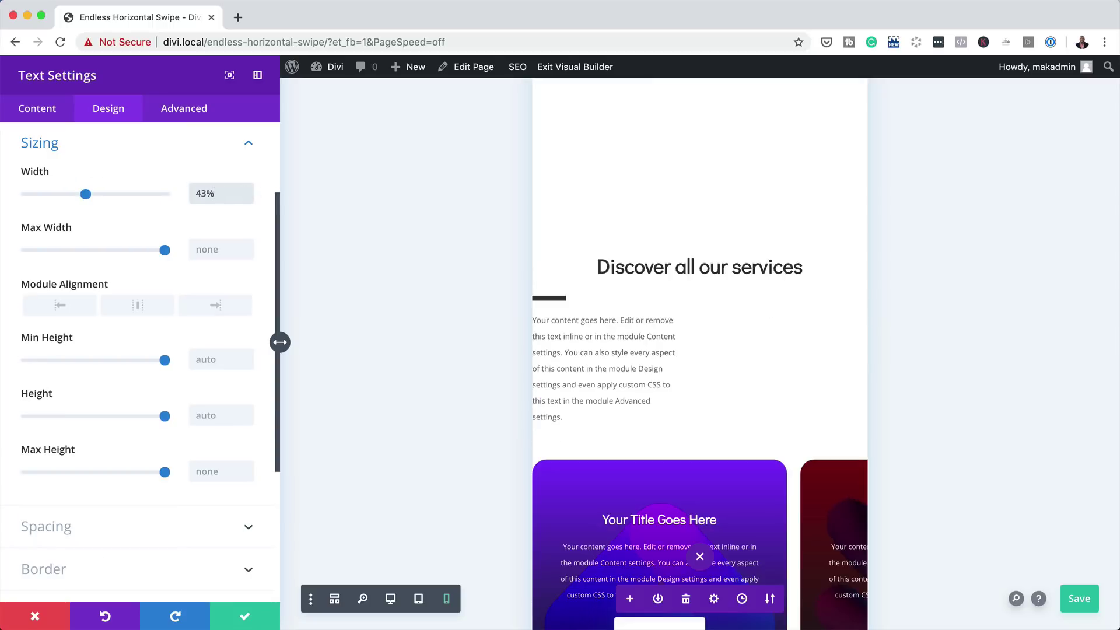
pyautogui.click(138, 304)
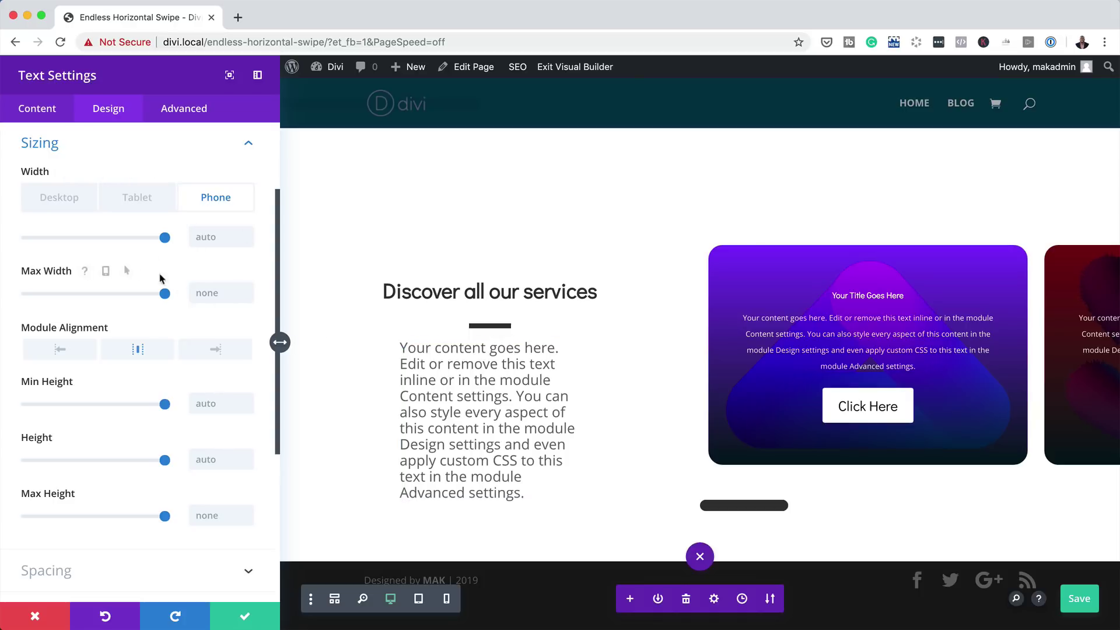
# - Set the Text module's responsive width to 68% on tablet and 70% on phone
pyautogui.click(56, 201)
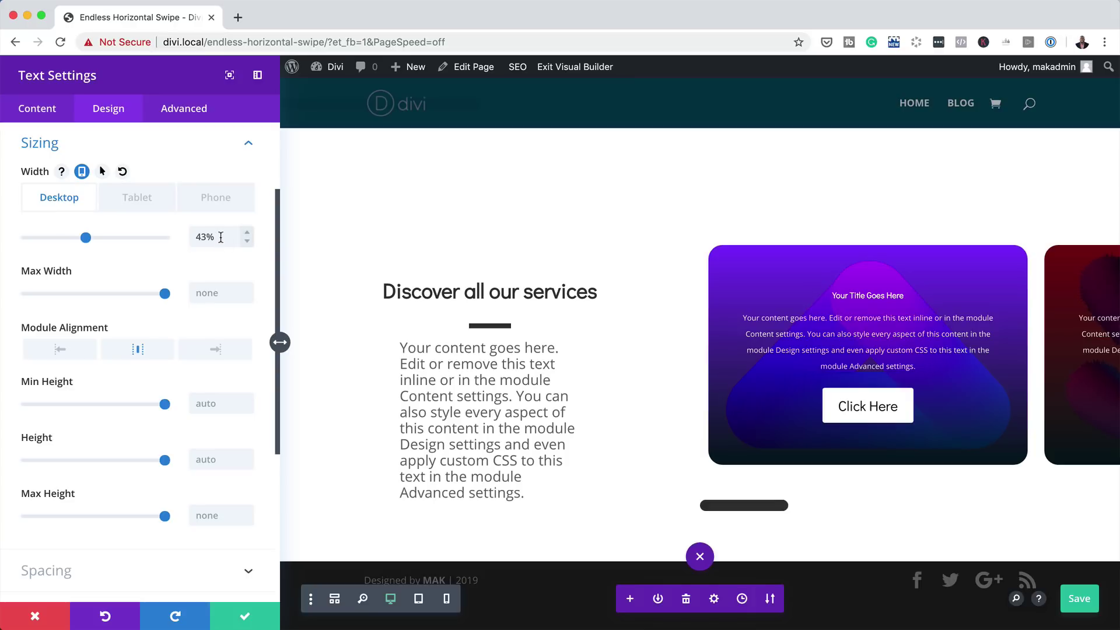
pyautogui.click(144, 200)
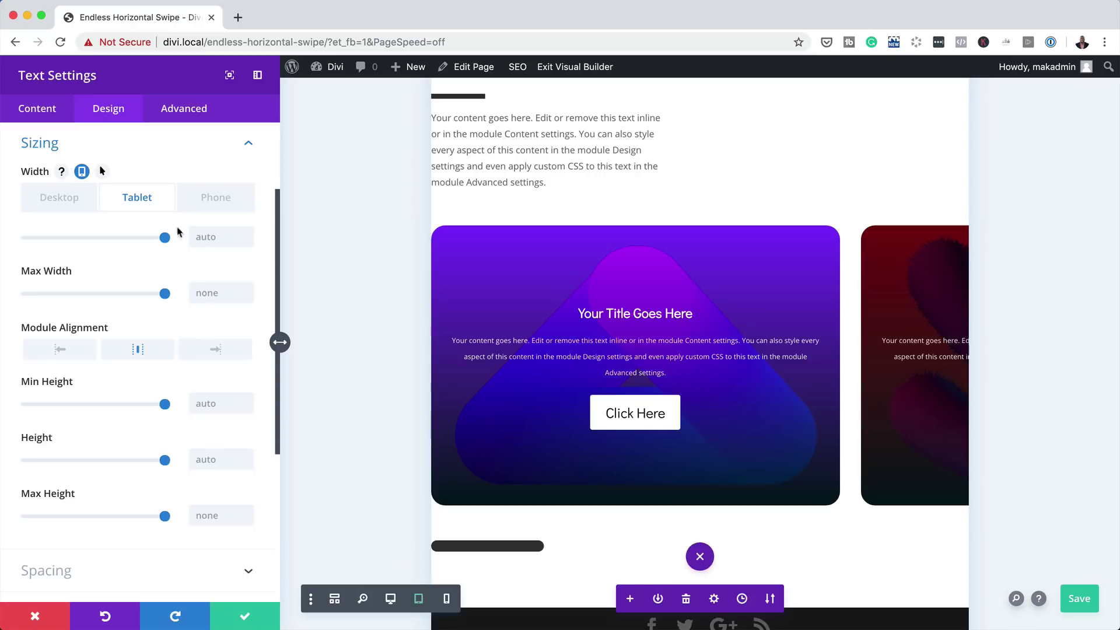
pyautogui.click(217, 236)
pyautogui.write('68%')
pyautogui.click(223, 198)
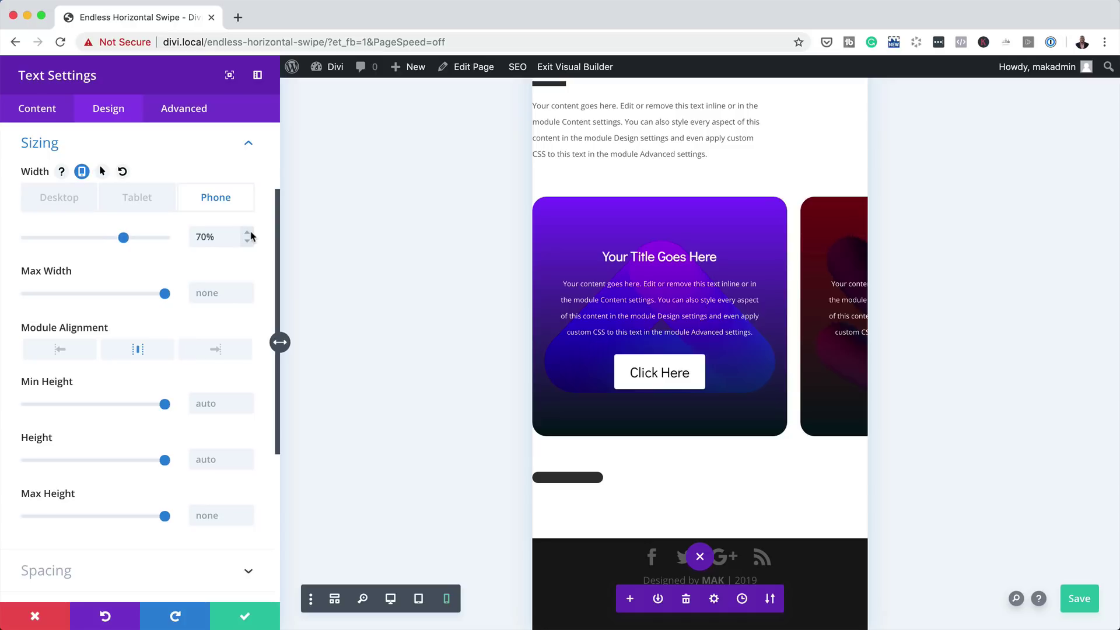
pyautogui.click(61, 199)
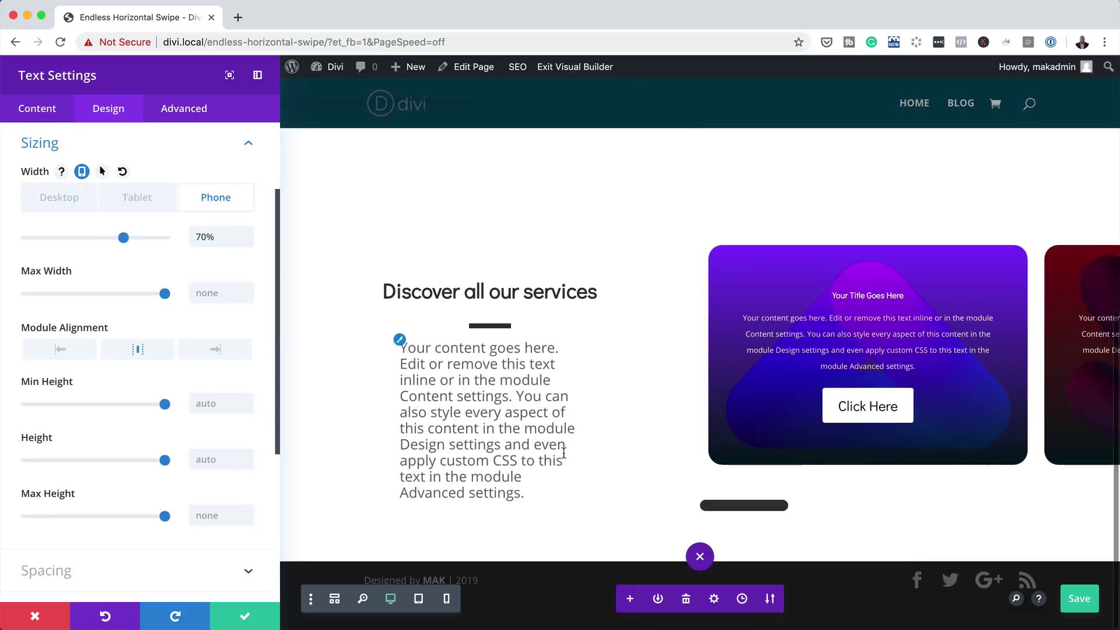
pyautogui.click(60, 198)
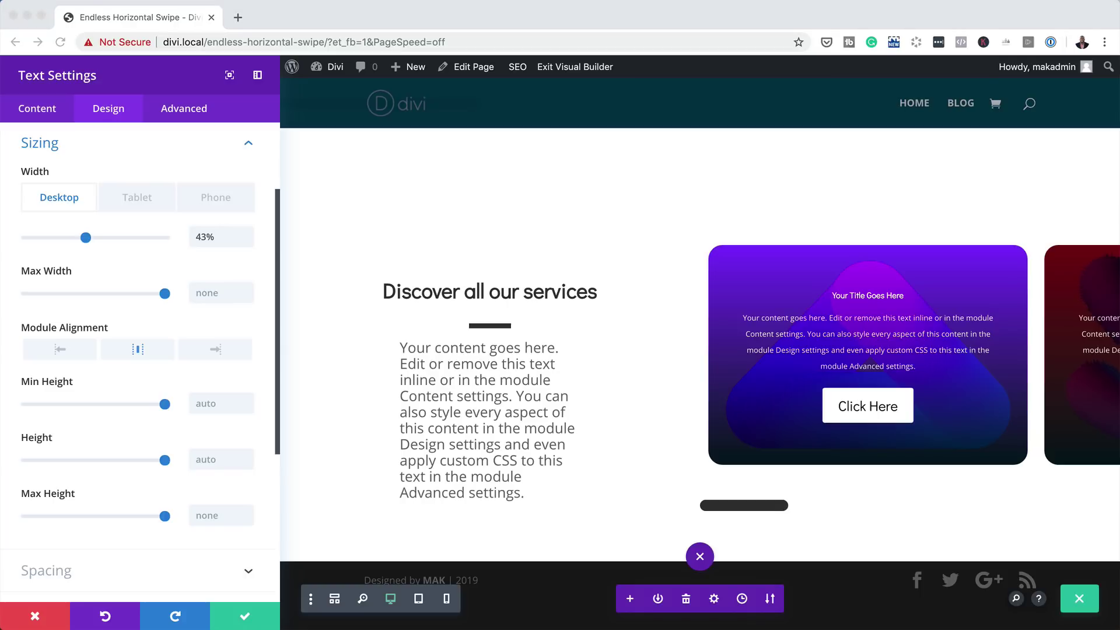
# - Correct the Text module's desktop body text size to 0.7vw
pyautogui.scroll(4, 146, 283)
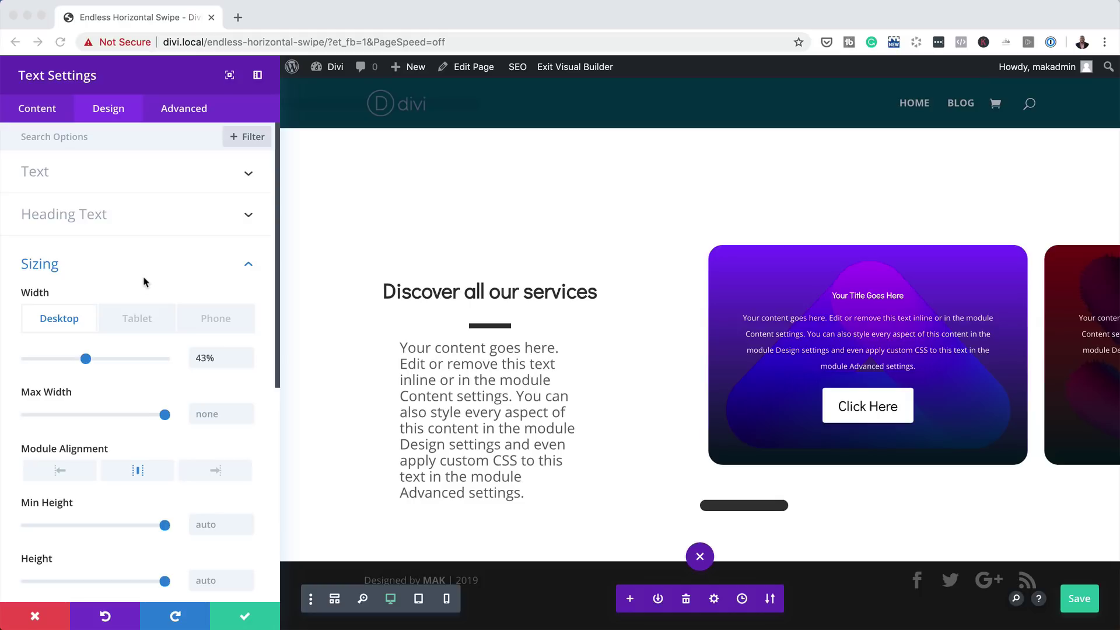
pyautogui.click(45, 174)
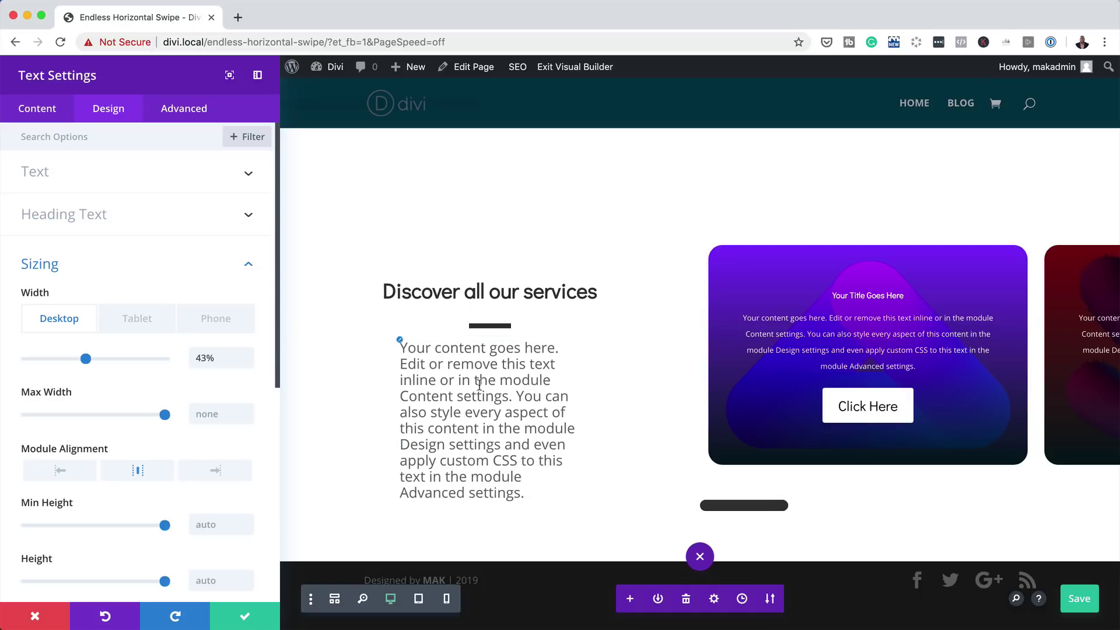
pyautogui.click(400, 343)
pyautogui.scroll(-2, 191, 549)
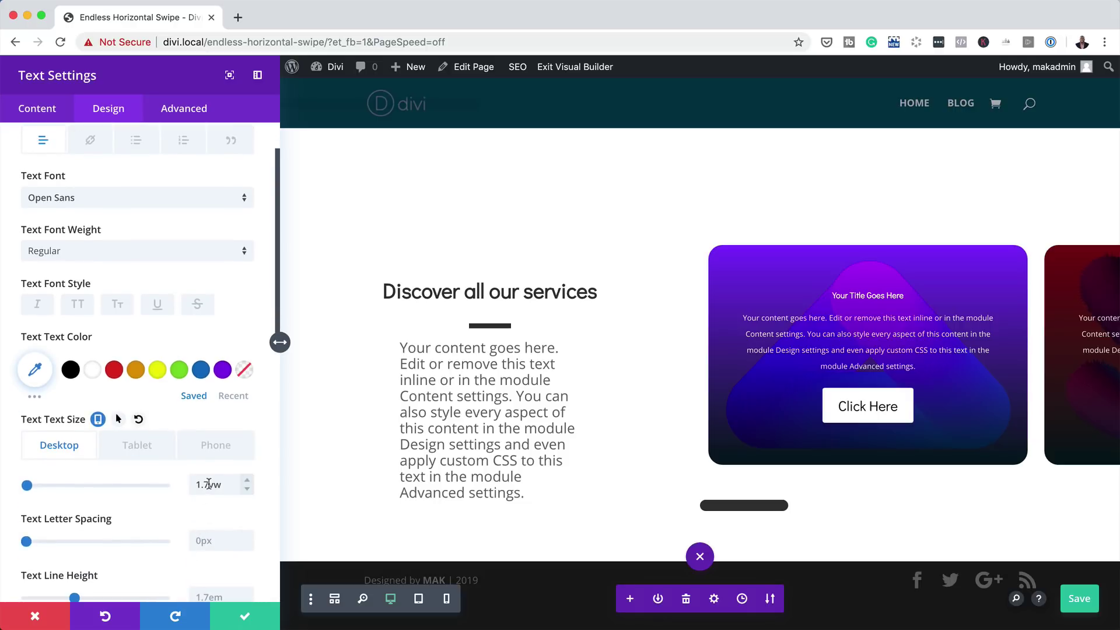
pyautogui.moveTo(200, 485); pyautogui.dragTo(179, 487)
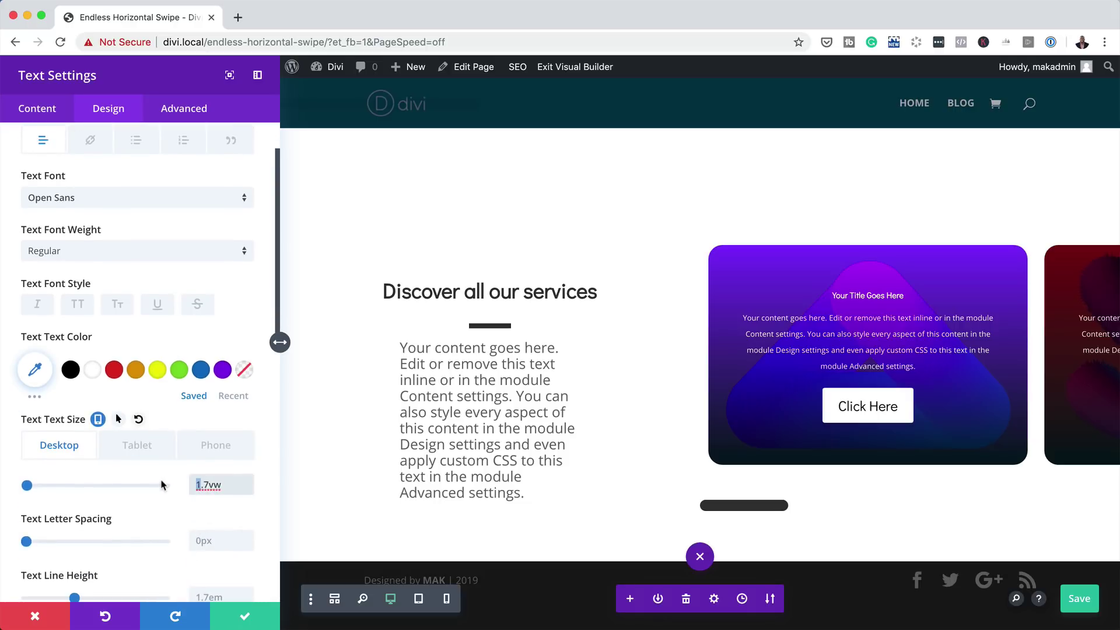
pyautogui.write('0')
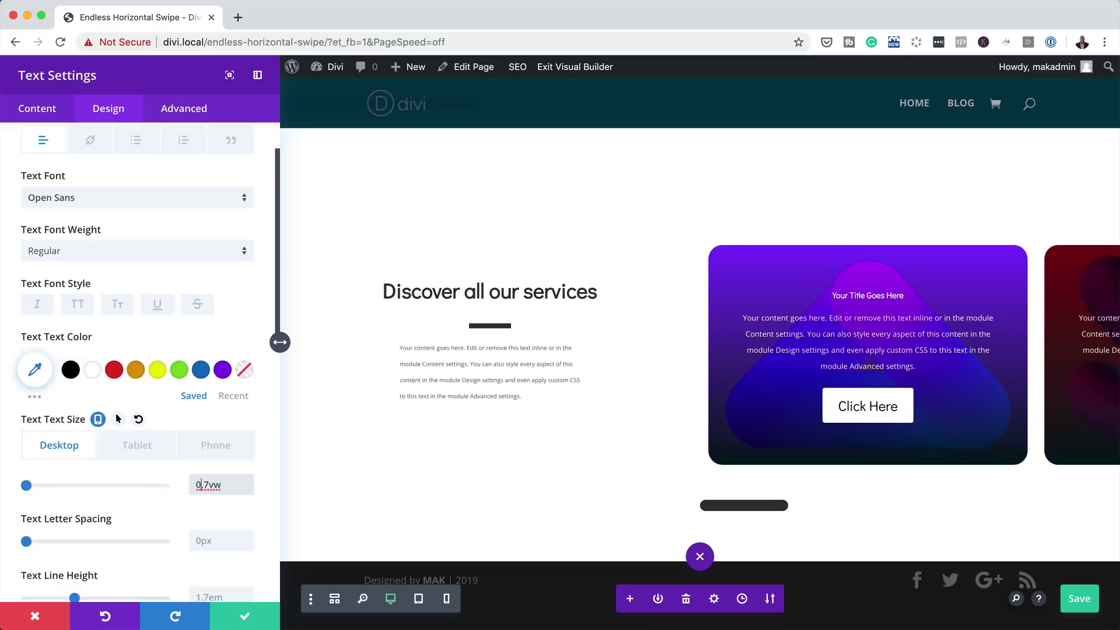
# - Add a small top margin to the body Text module beneath the divider
pyautogui.scroll(-1, 178, 510)
pyautogui.scroll(-1, 177, 509)
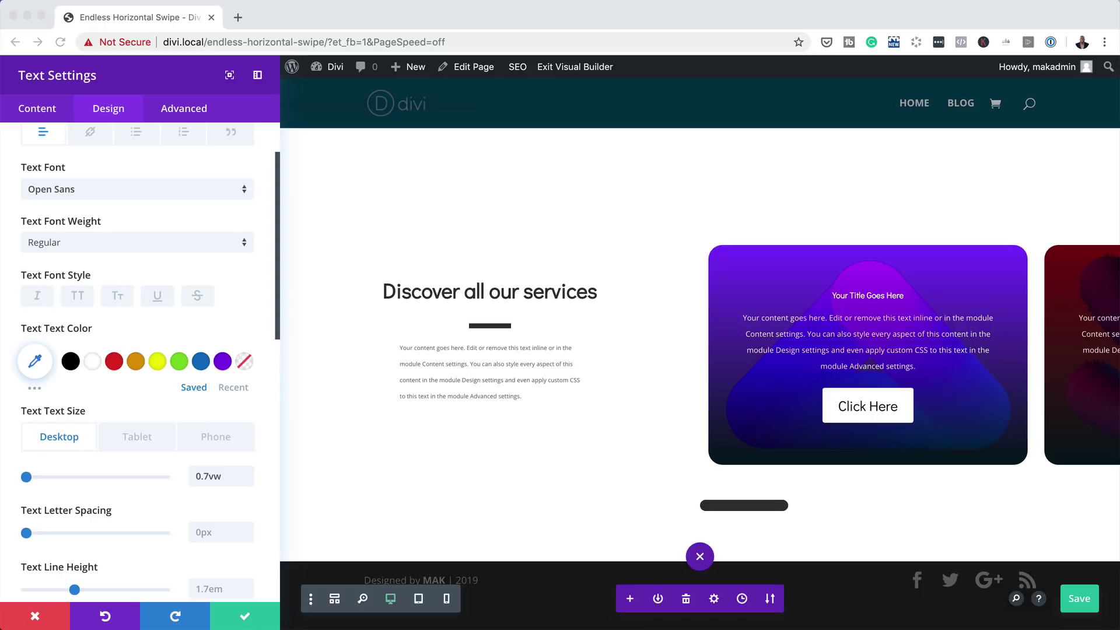
pyautogui.scroll(-8, 71, 469)
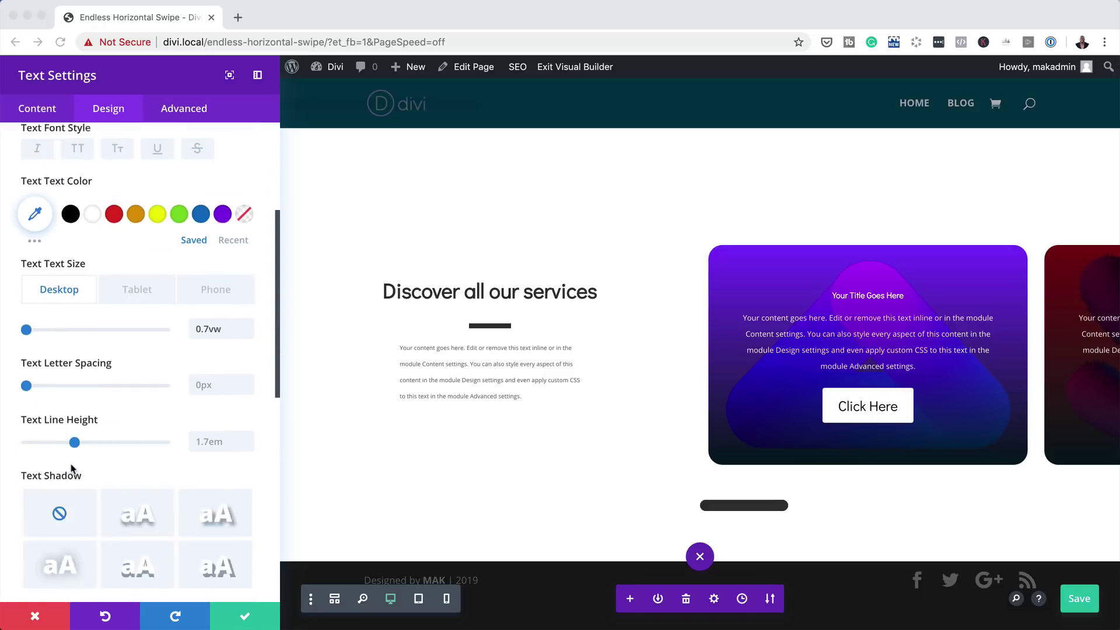
pyautogui.scroll(-5, 115, 457)
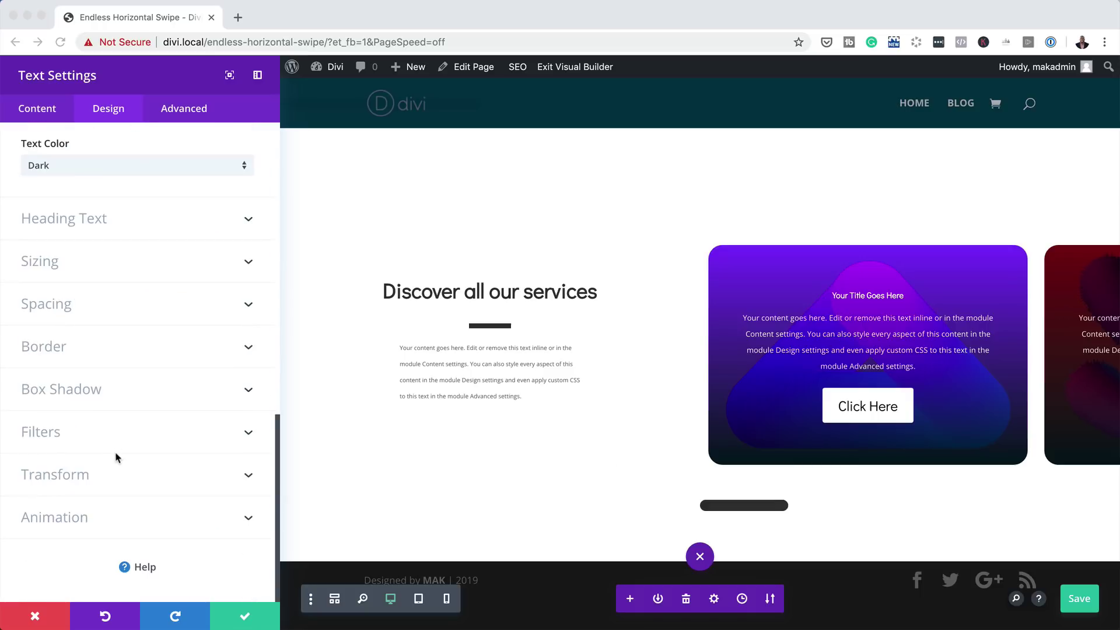
pyautogui.click(60, 303)
pyautogui.click(59, 303)
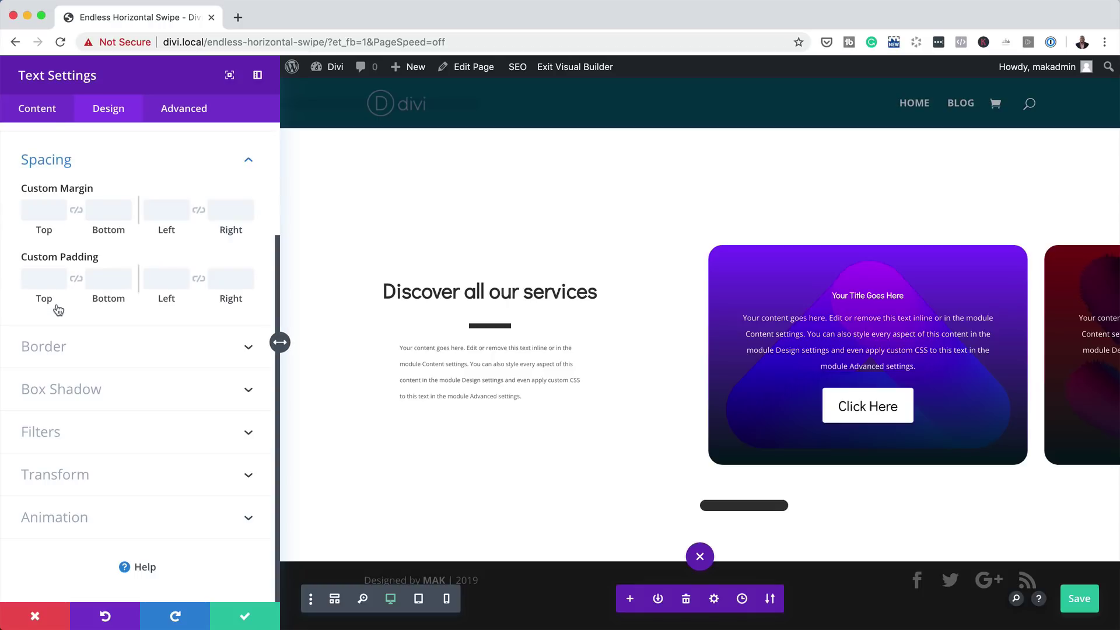
pyautogui.click(54, 208)
pyautogui.doubleClick(40, 211)
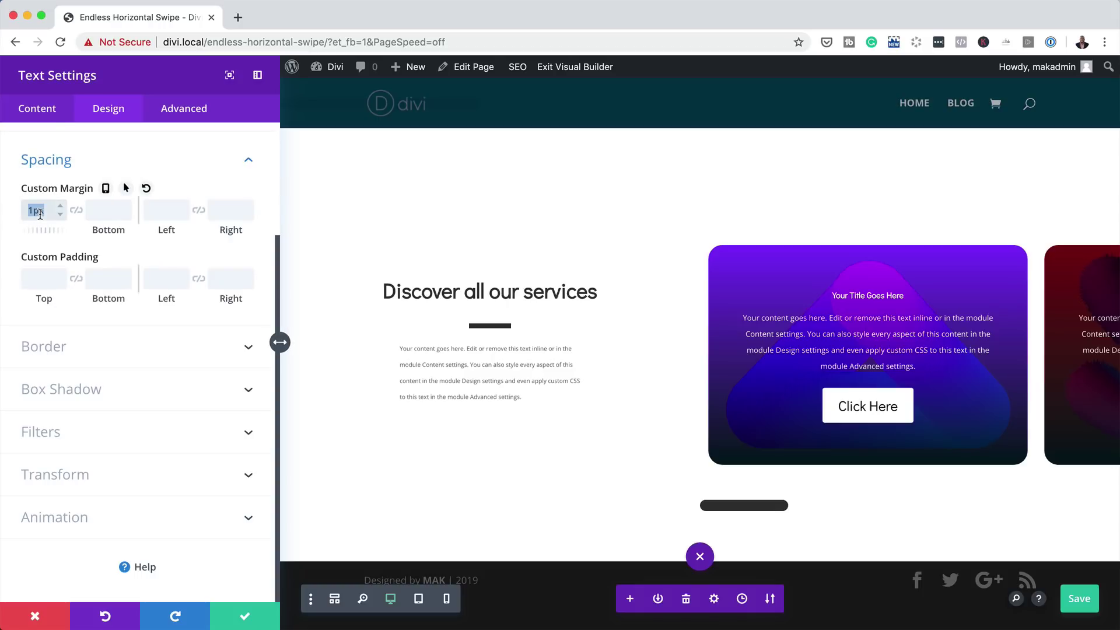
pyautogui.write('60')
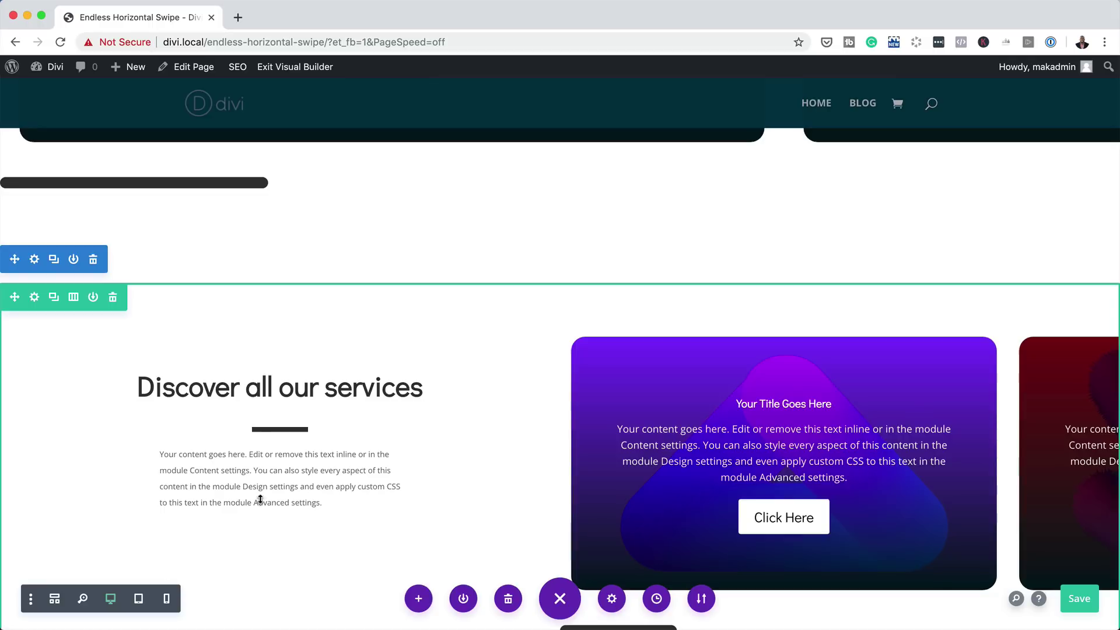
# - Add a Text module below the Call To Action modules in the second column, with the content "Service 1: Lorem Ipsum"
pyautogui.click(55, 601)
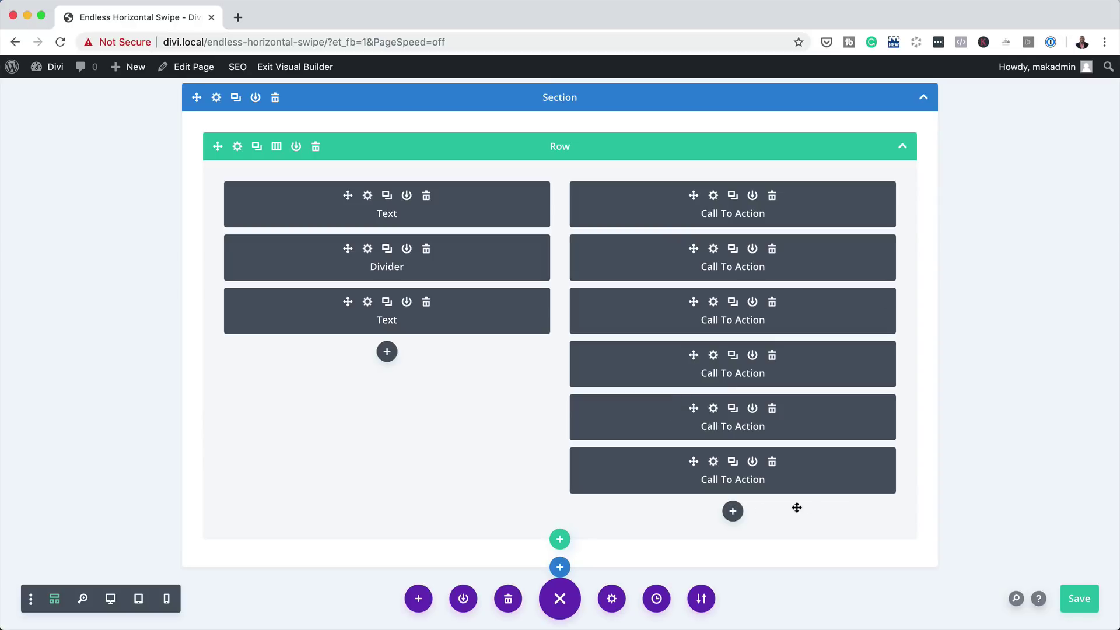
pyautogui.click(733, 513)
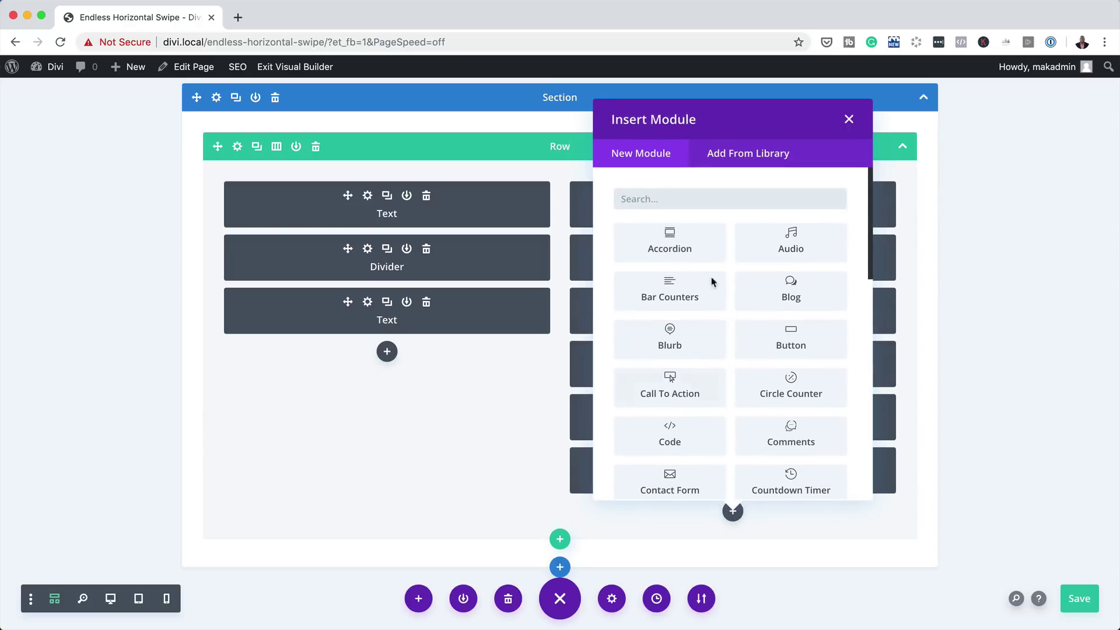
pyautogui.write('Text')
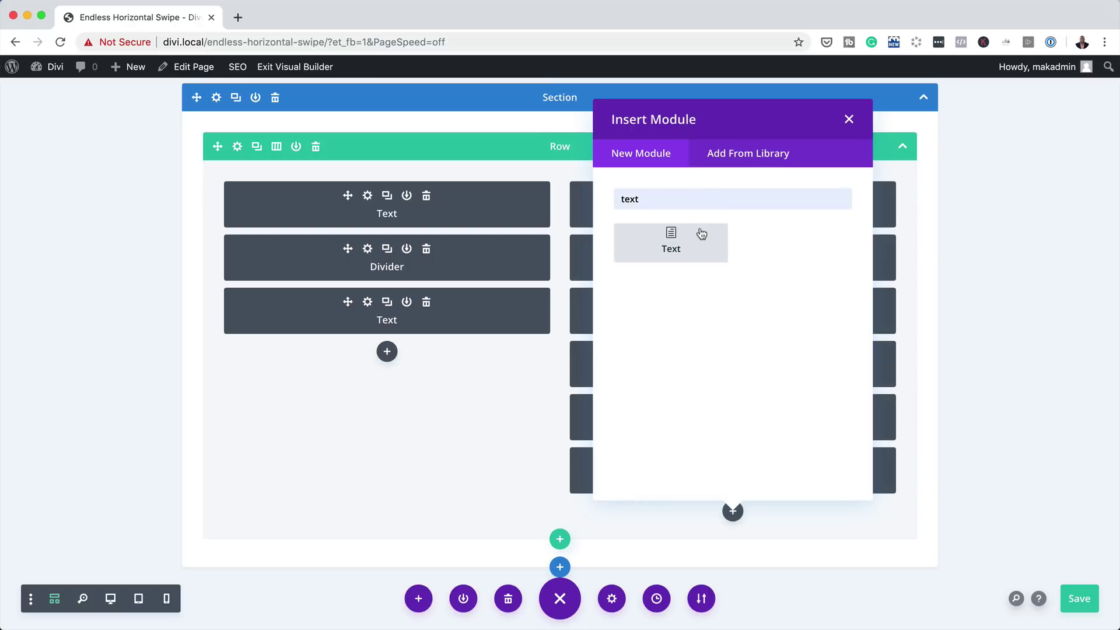
pyautogui.click(695, 247)
pyautogui.click(76, 322)
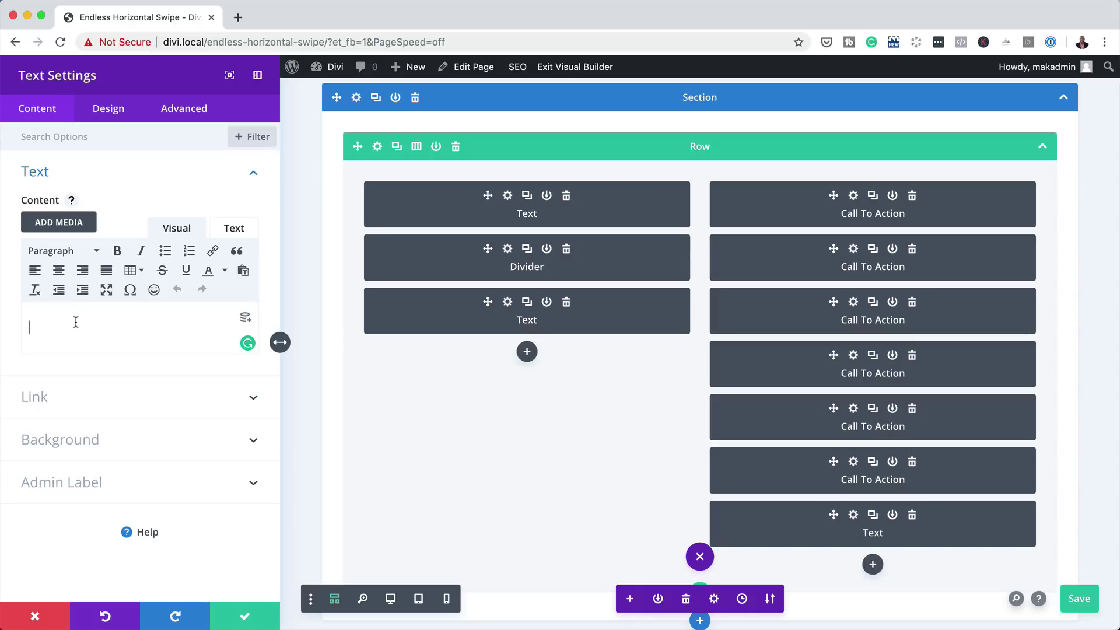
pyautogui.write('Service 1: Lorem Ipsum')
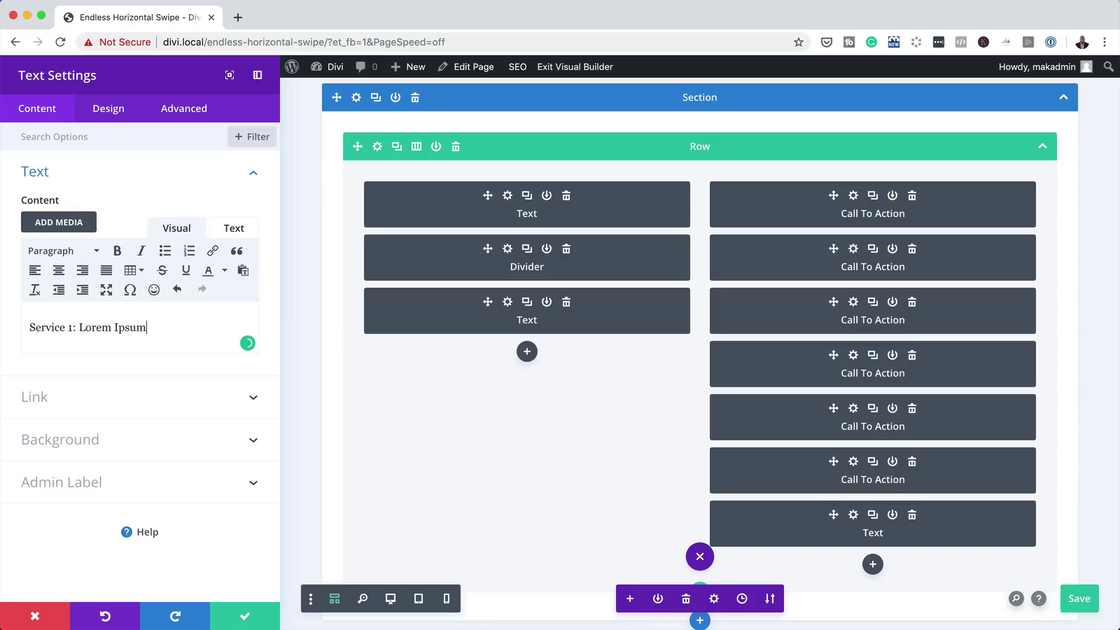
# - Style the service label's text in Didact Gothic with bold weight and black colour
pyautogui.click(109, 110)
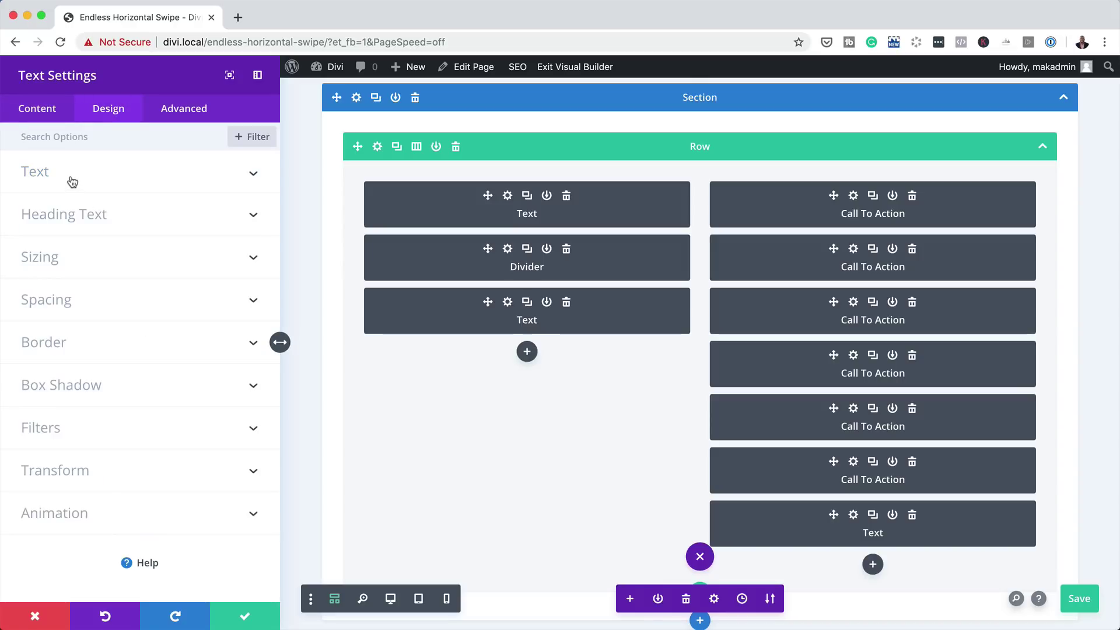
pyautogui.click(391, 600)
pyautogui.scroll(-5, 513, 519)
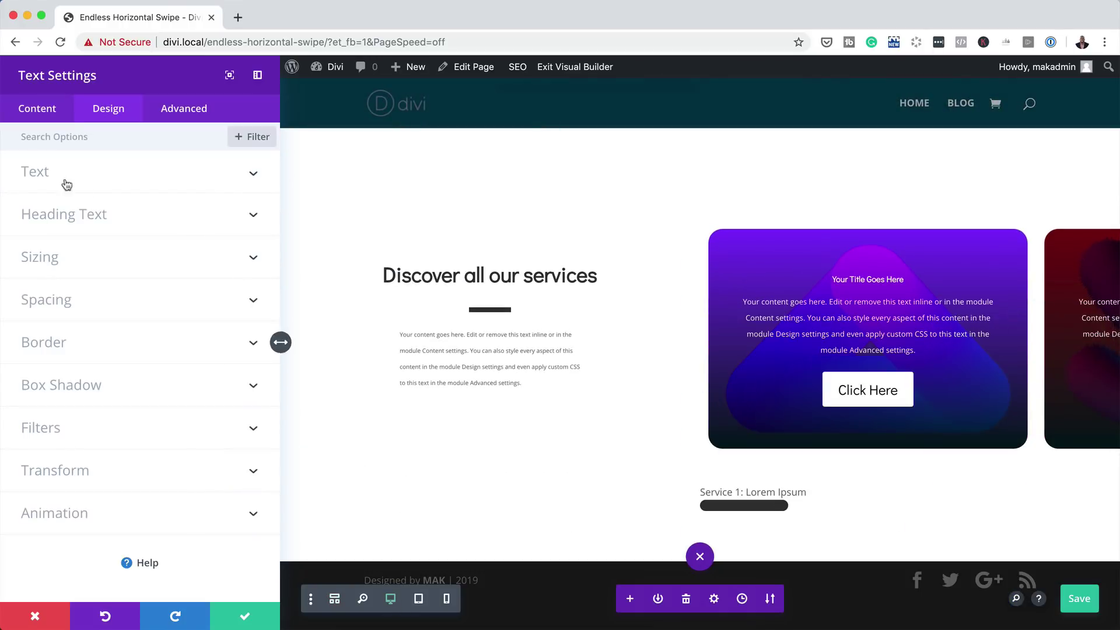
pyautogui.click(42, 174)
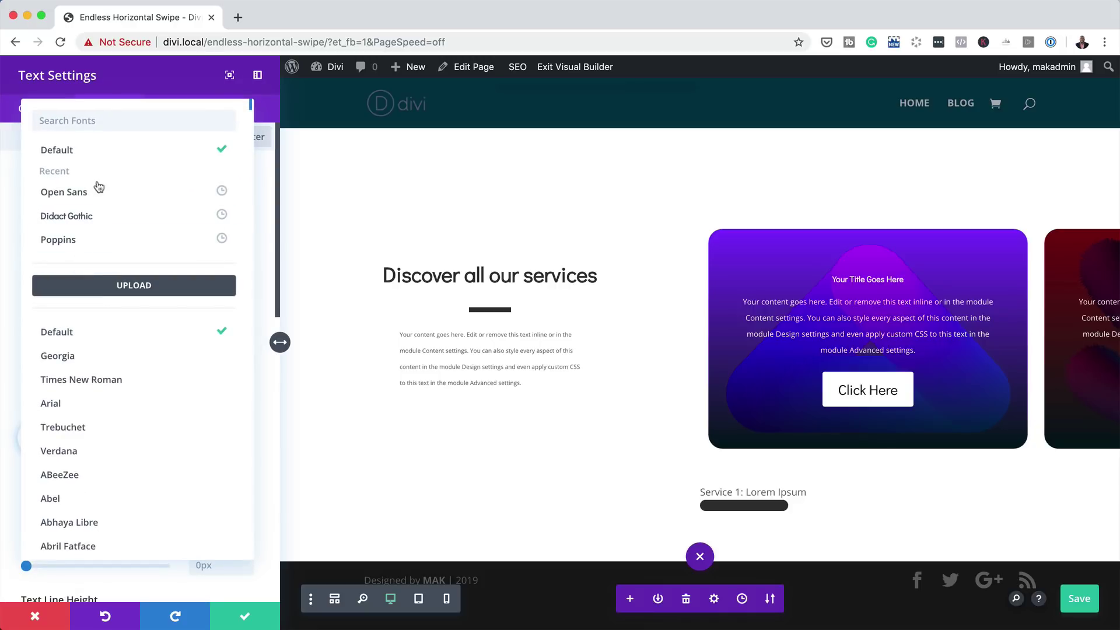
pyautogui.click(97, 216)
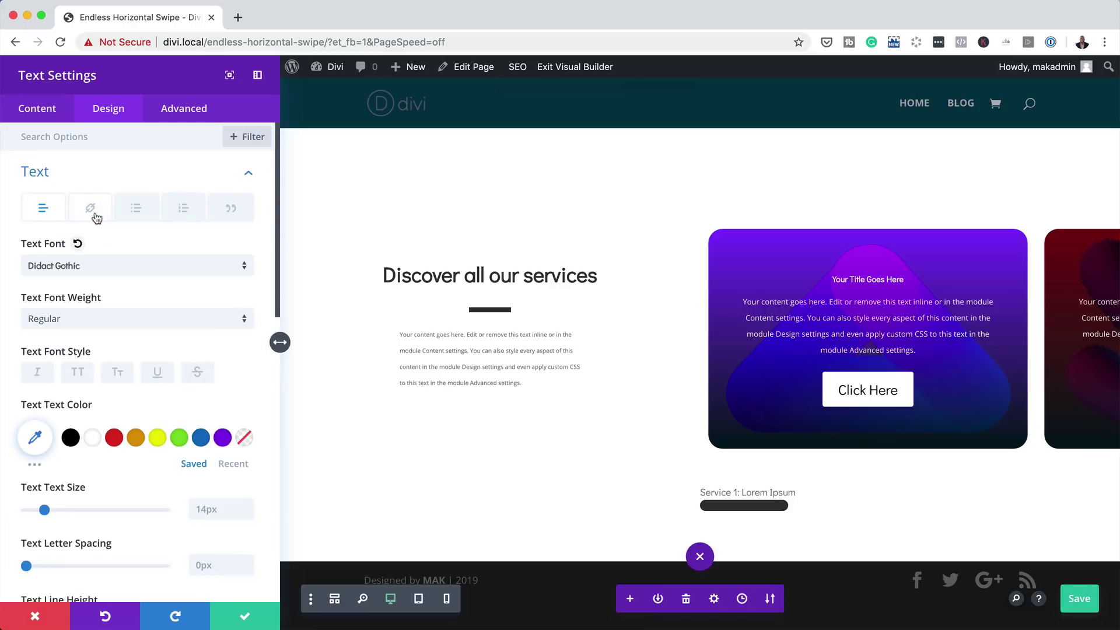
pyautogui.click(82, 319)
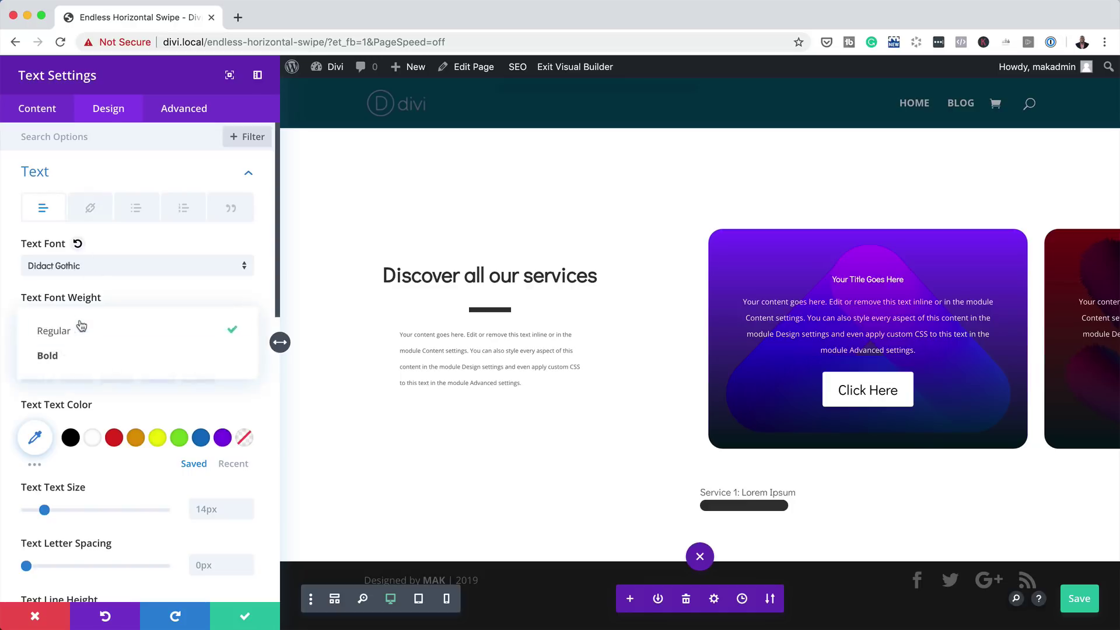
pyautogui.click(83, 352)
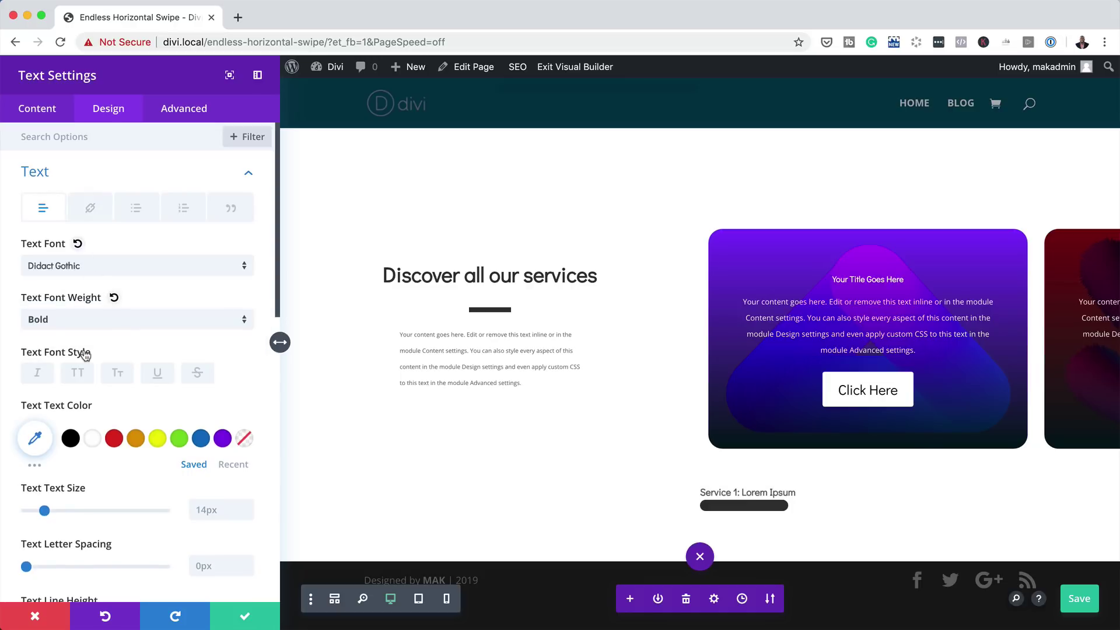
pyautogui.click(70, 439)
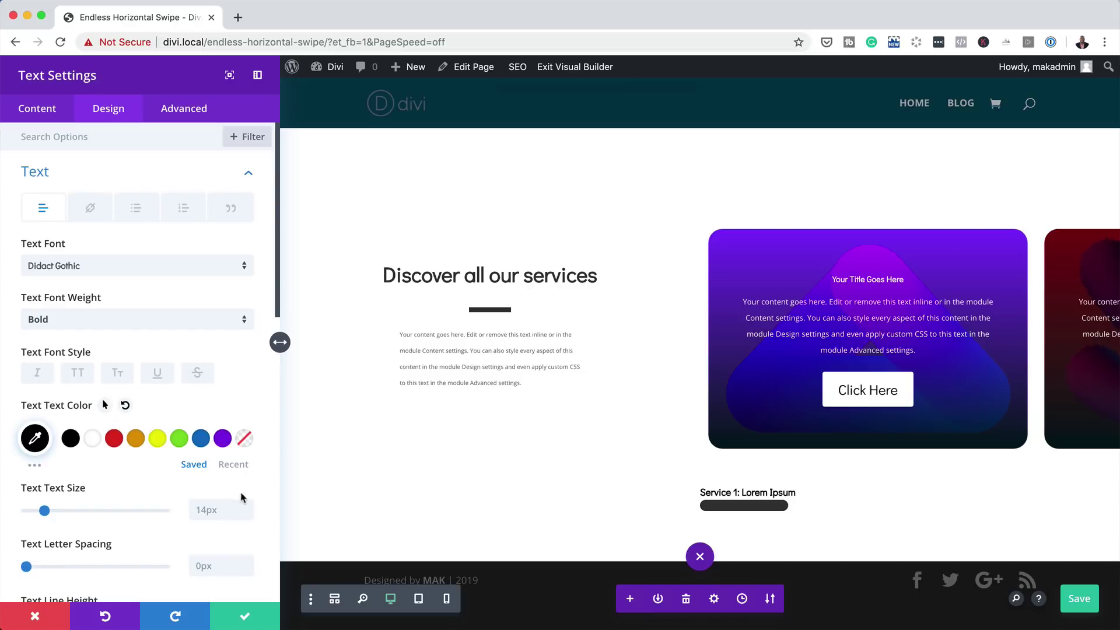
# - Make the service label's text size responsive, with 1vw for desktop, 3vw for tablet and a separate phone size
pyautogui.write('1')
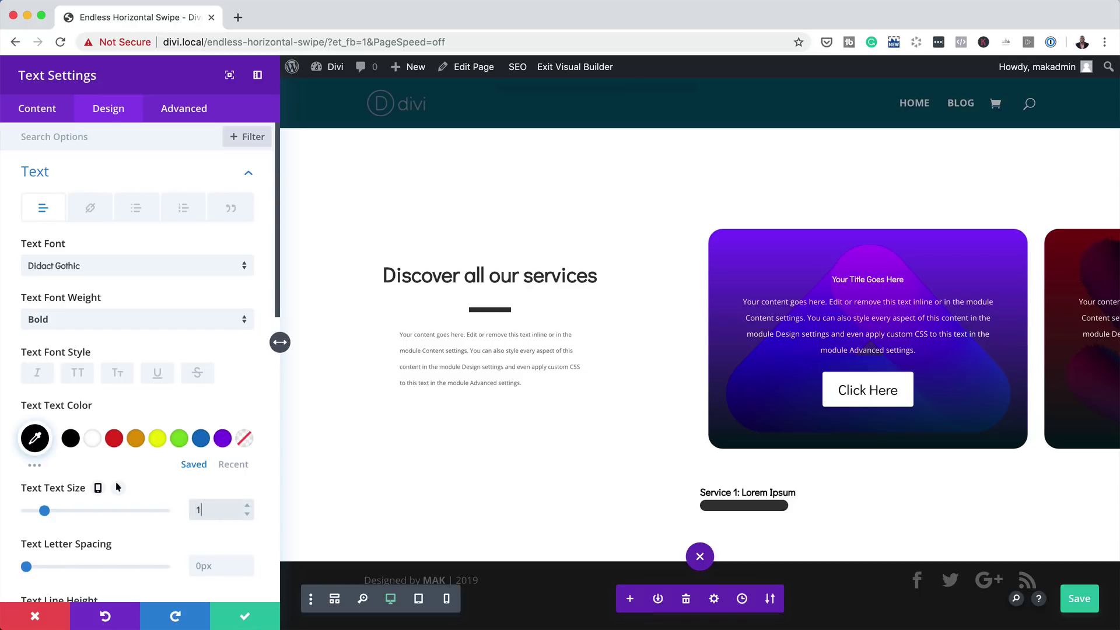
pyautogui.write('vw')
pyautogui.click(98, 488)
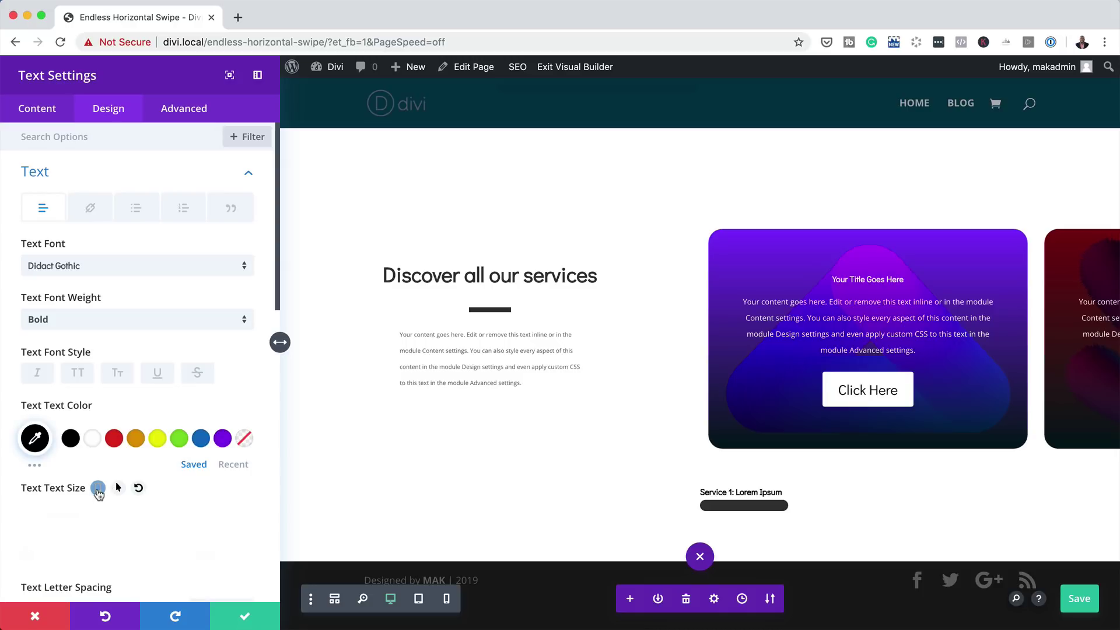
pyautogui.click(130, 514)
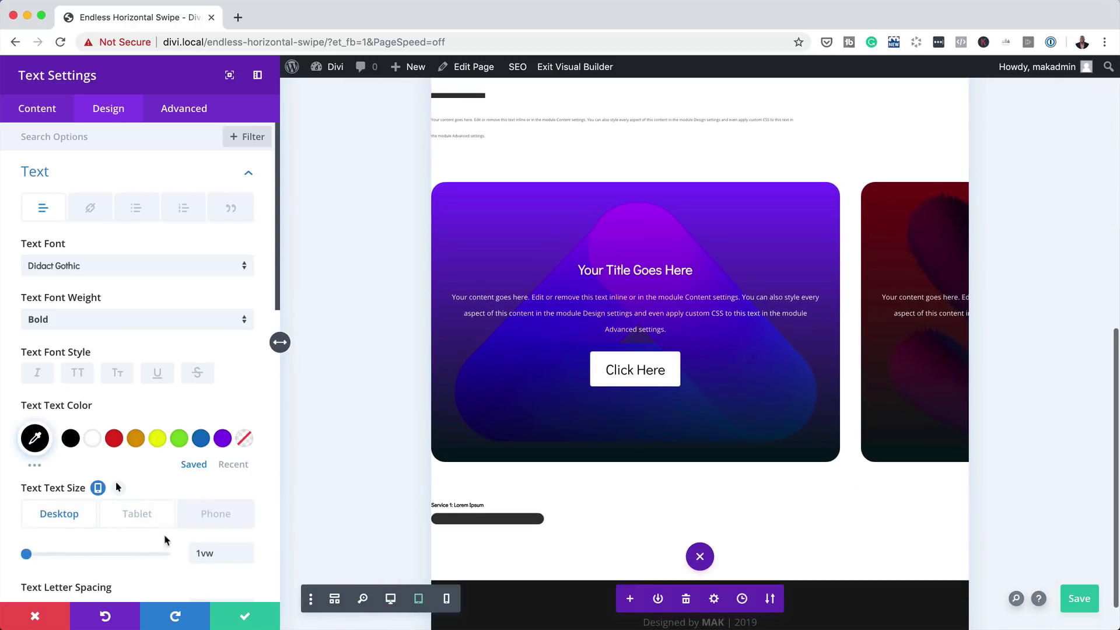
pyautogui.click(146, 515)
pyautogui.click(200, 553)
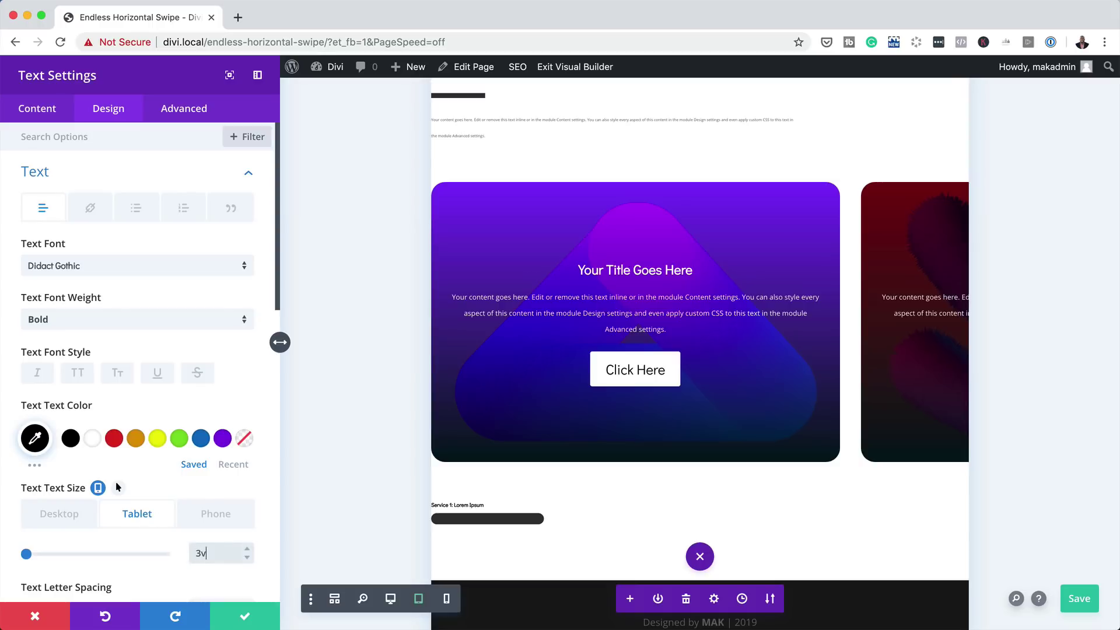
pyautogui.click(215, 514)
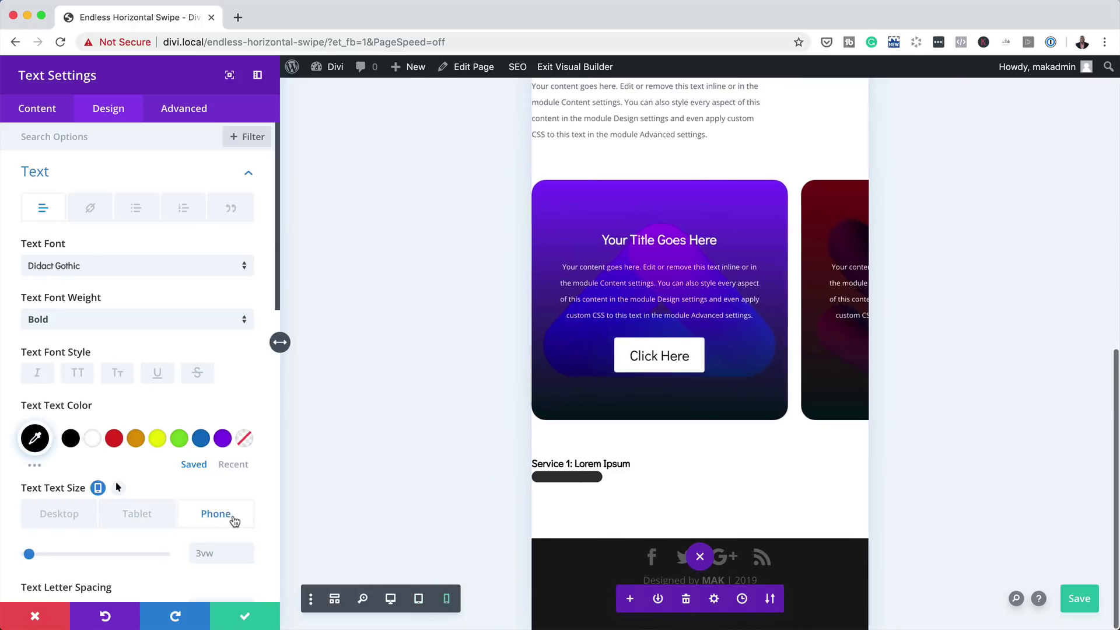
pyautogui.click(217, 550)
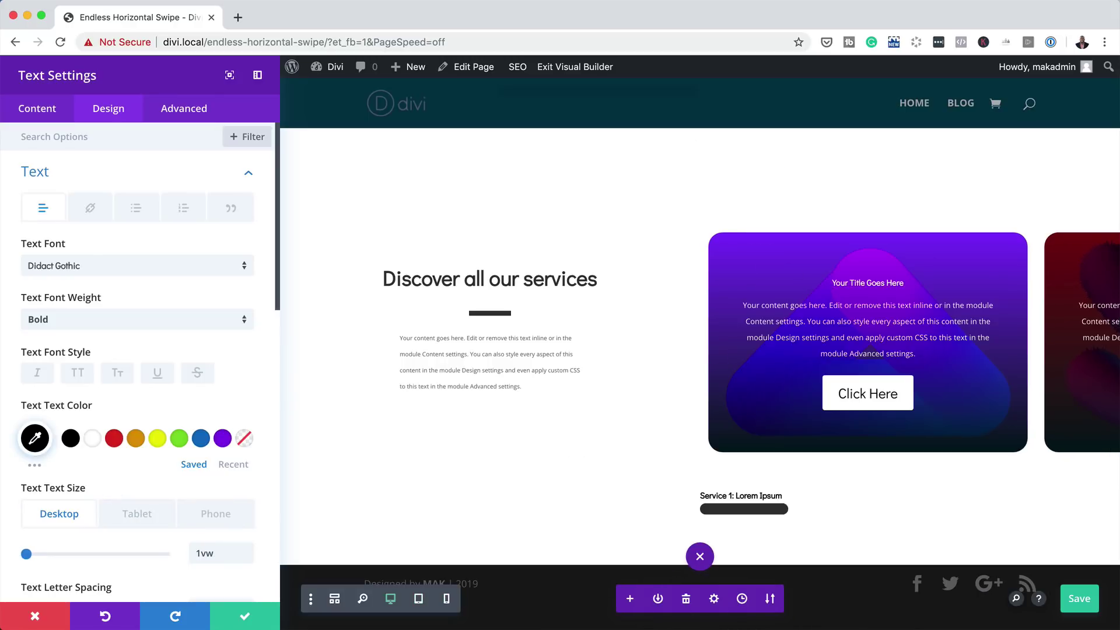
# - Move the service label Text module to the start of the second column and duplicate it five times
pyautogui.click(334, 601)
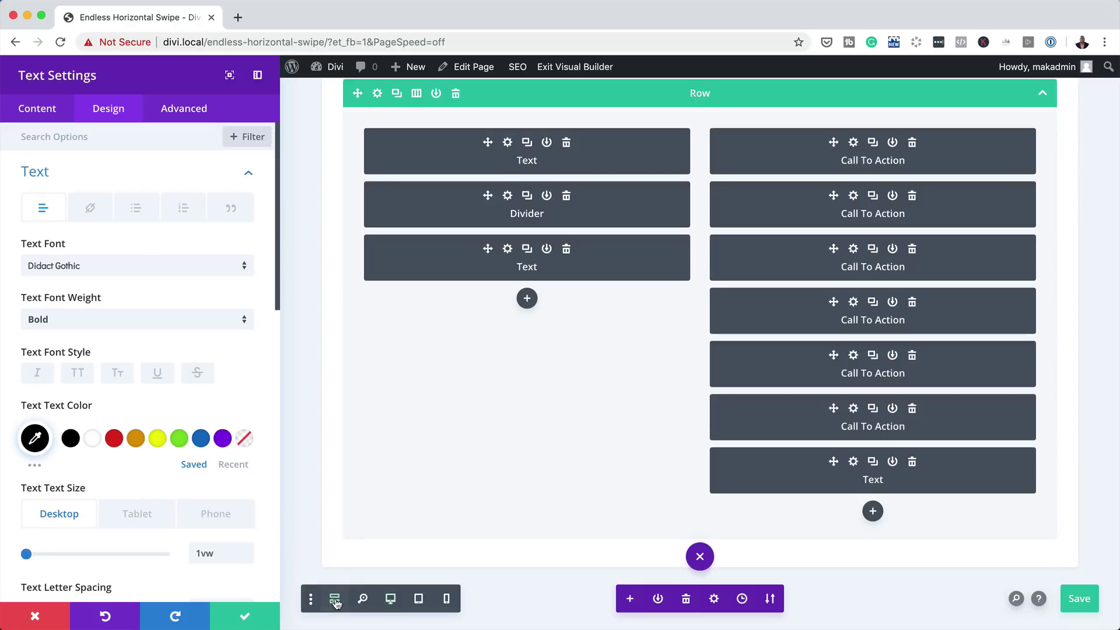
pyautogui.moveTo(833, 462); pyautogui.dragTo(710, 175)
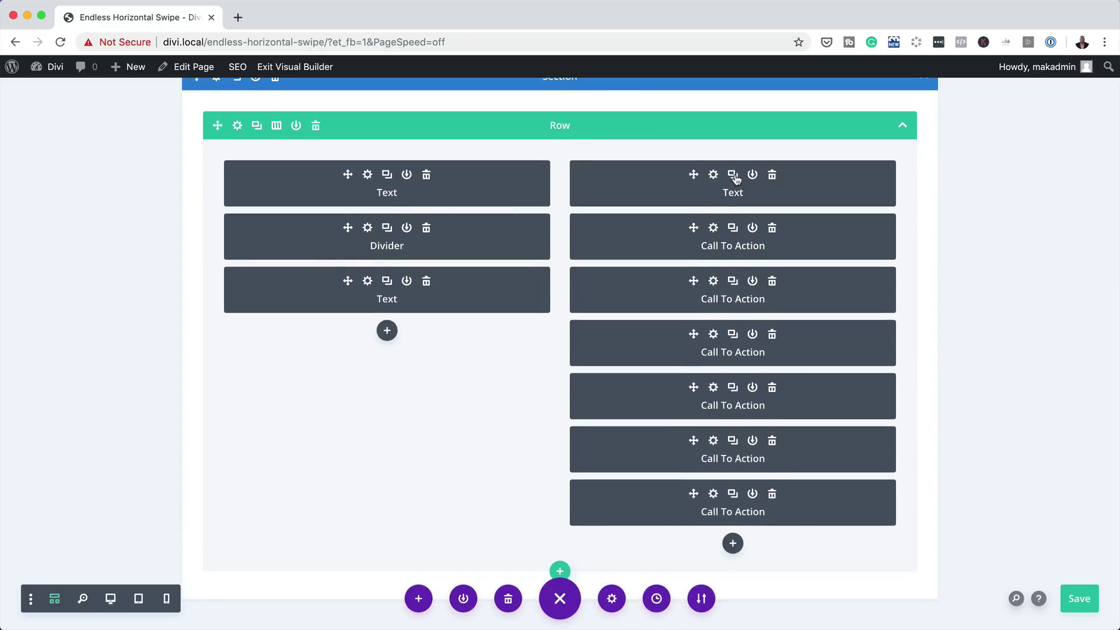
pyautogui.click(733, 174)
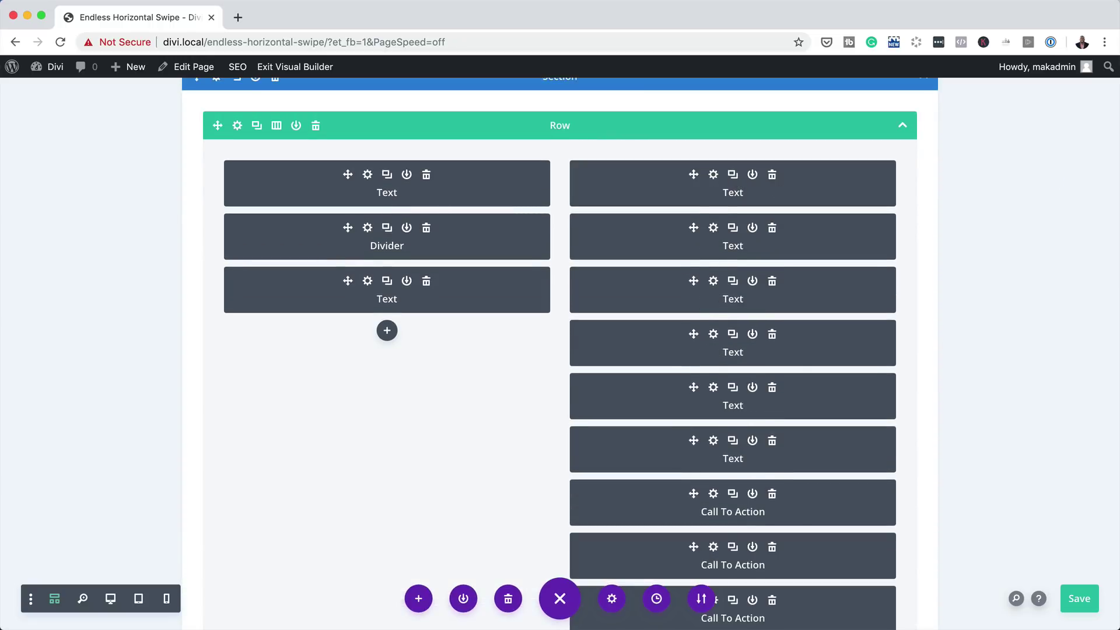
# - Renumber the duplicated label modules in order from "Service 2: Lorem Ipsum" to "Service 6: Lorem Ipsum", and save the page
pyautogui.click(712, 229)
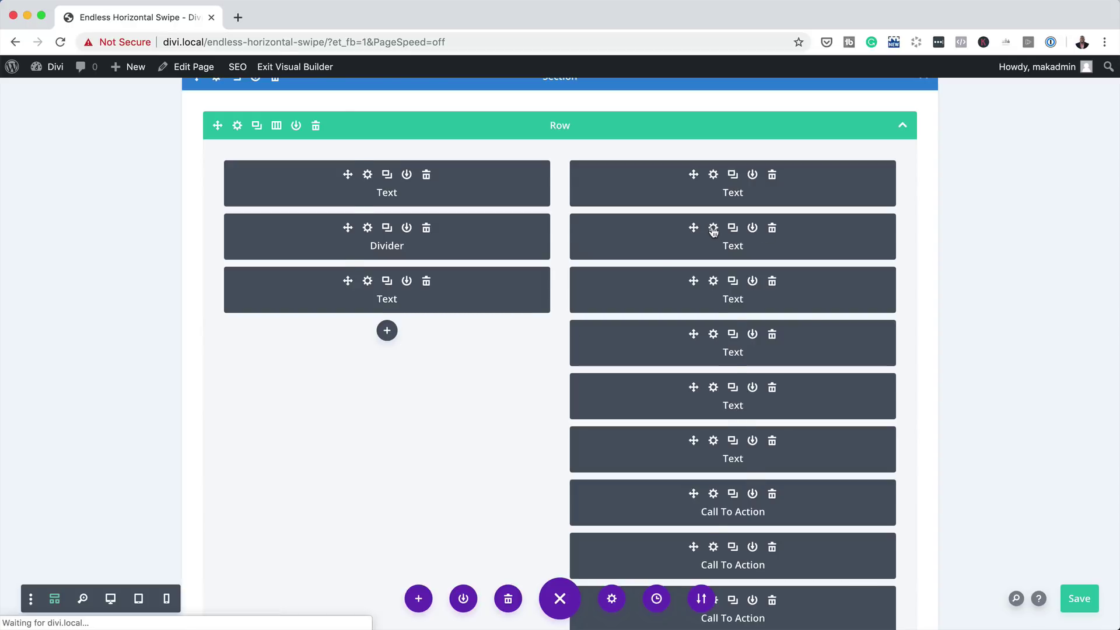
pyautogui.click(72, 327)
pyautogui.press('BackSpace')
pyautogui.write('3')
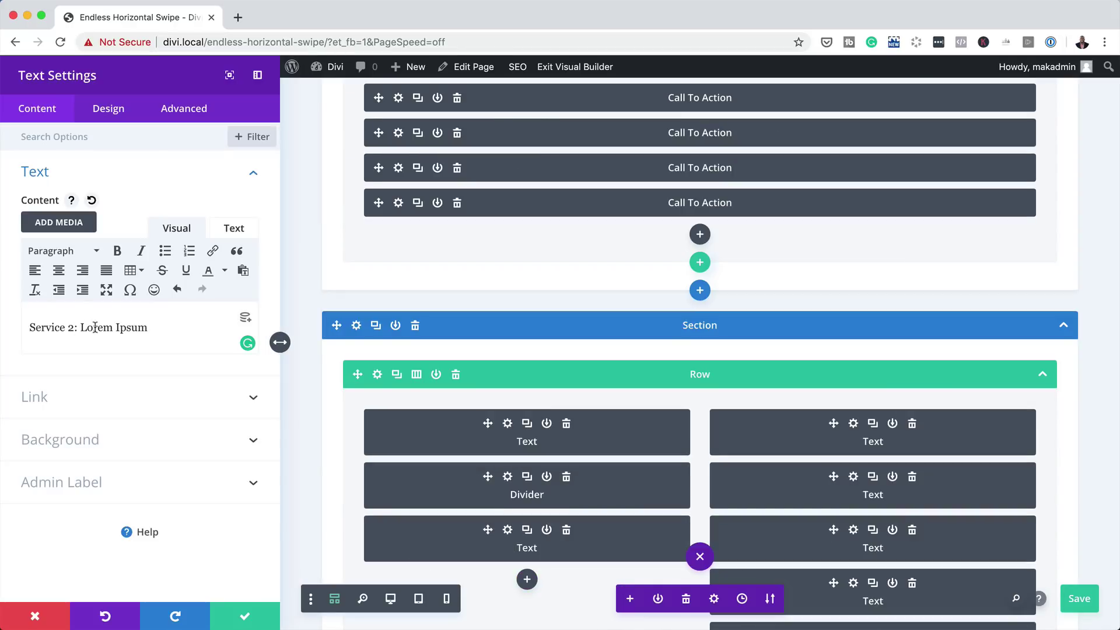
pyautogui.click(244, 615)
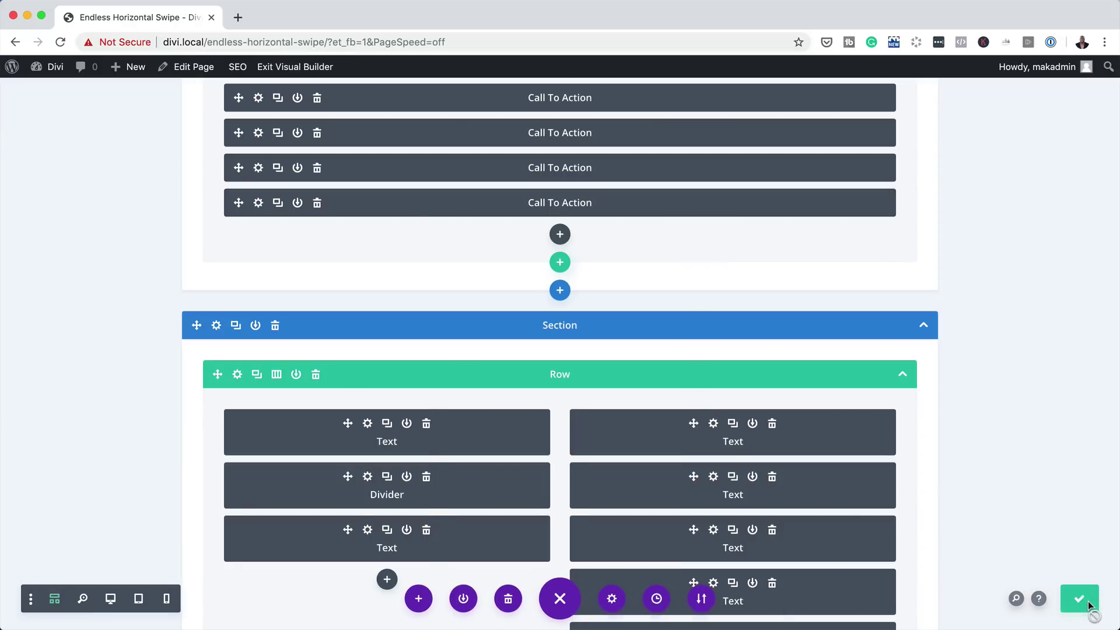
# - Exit the Visual Builder and check the sideways scrolling of both swipe sections on the live page, including the service labels
pyautogui.click(309, 69)
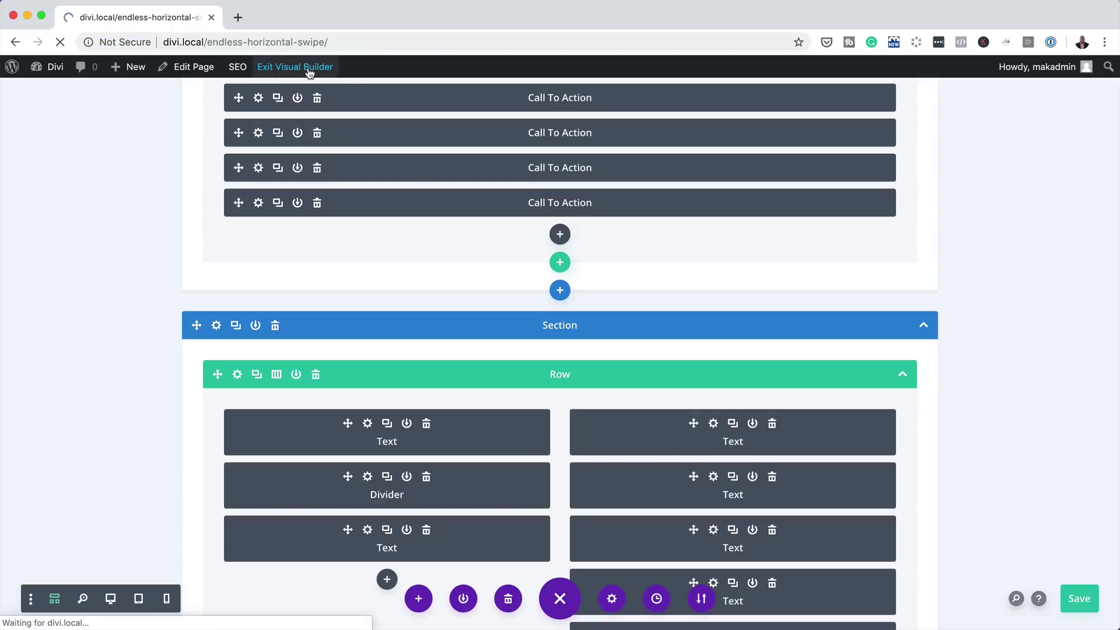
pyautogui.scroll(-2, 401, 308)
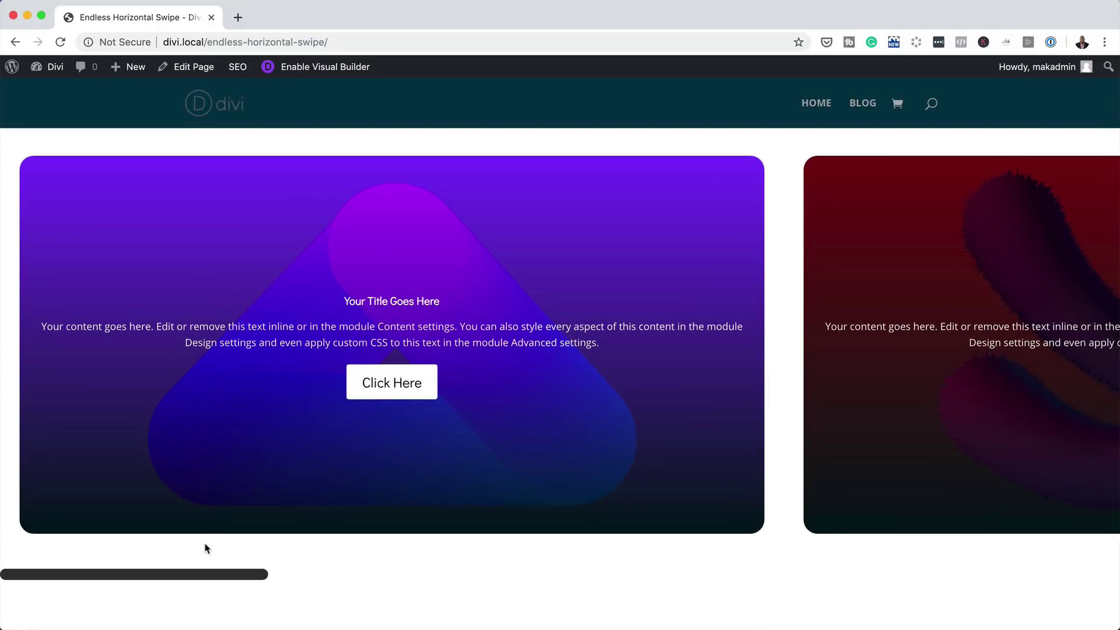
pyautogui.moveTo(123, 578); pyautogui.dragTo(970, 604)
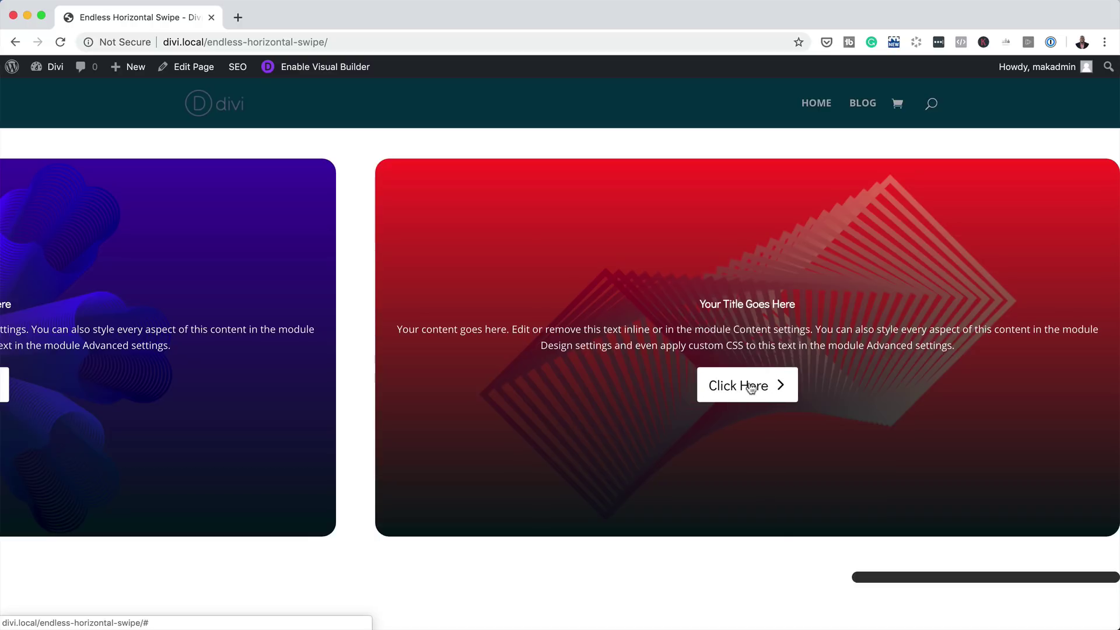
pyautogui.scroll(-1, 629, 584)
pyautogui.scroll(-7, 628, 584)
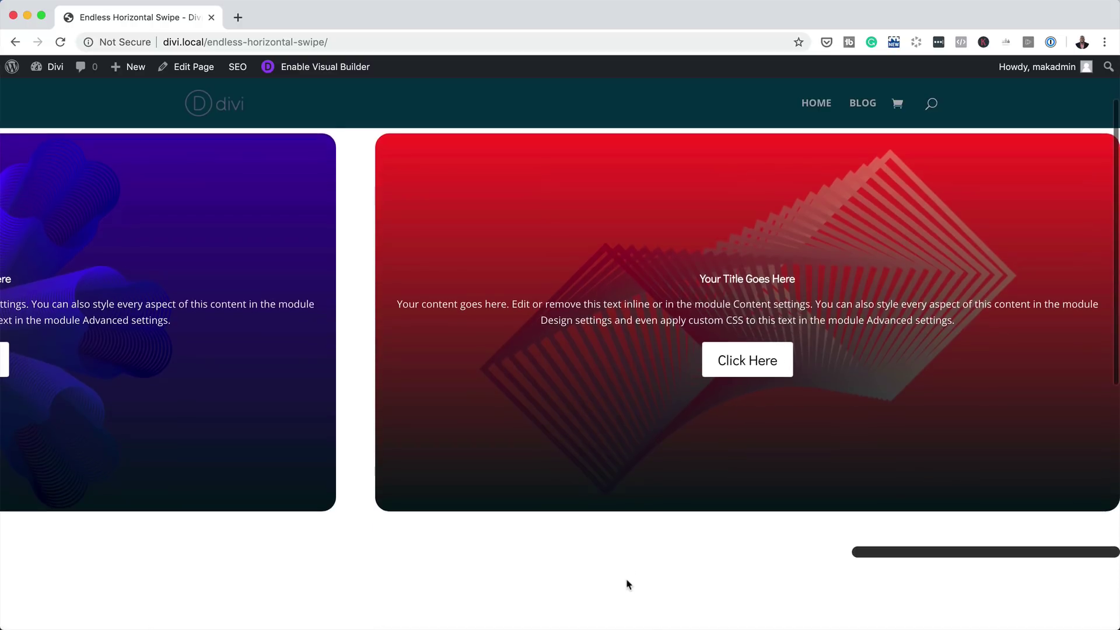
pyautogui.scroll(-2, 628, 584)
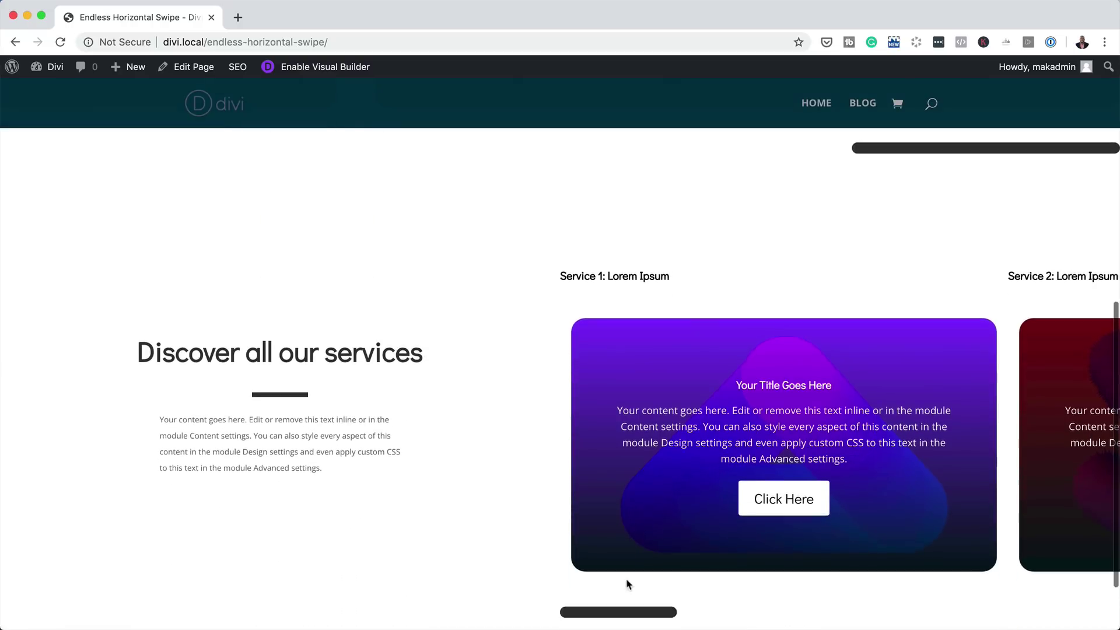
pyautogui.moveTo(610, 583); pyautogui.dragTo(597, 581)
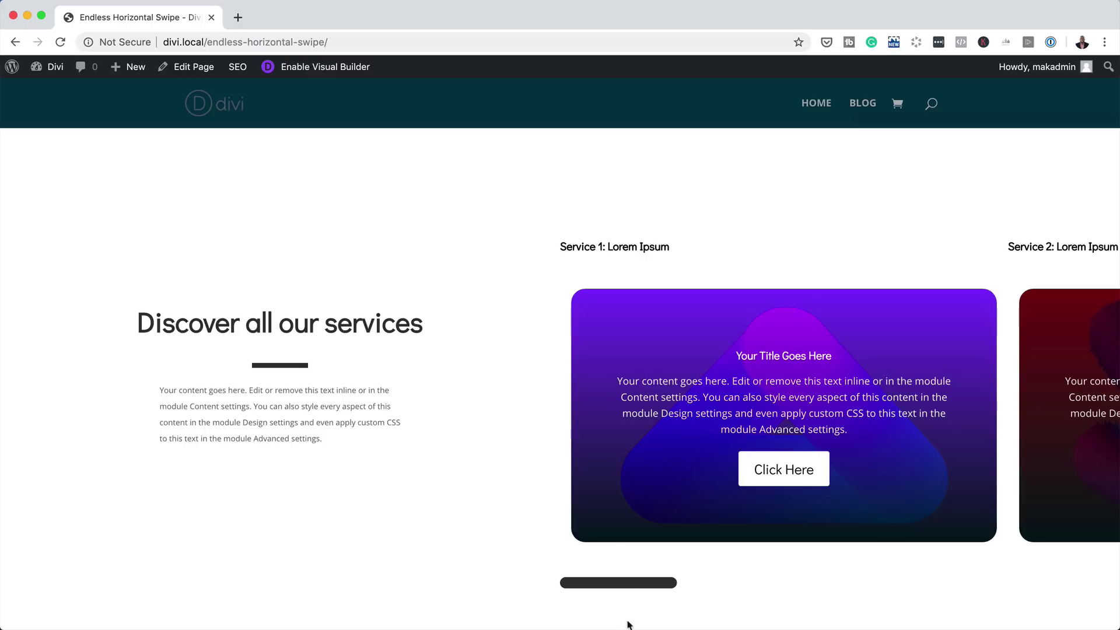
pyautogui.moveTo(623, 584); pyautogui.dragTo(1083, 565)
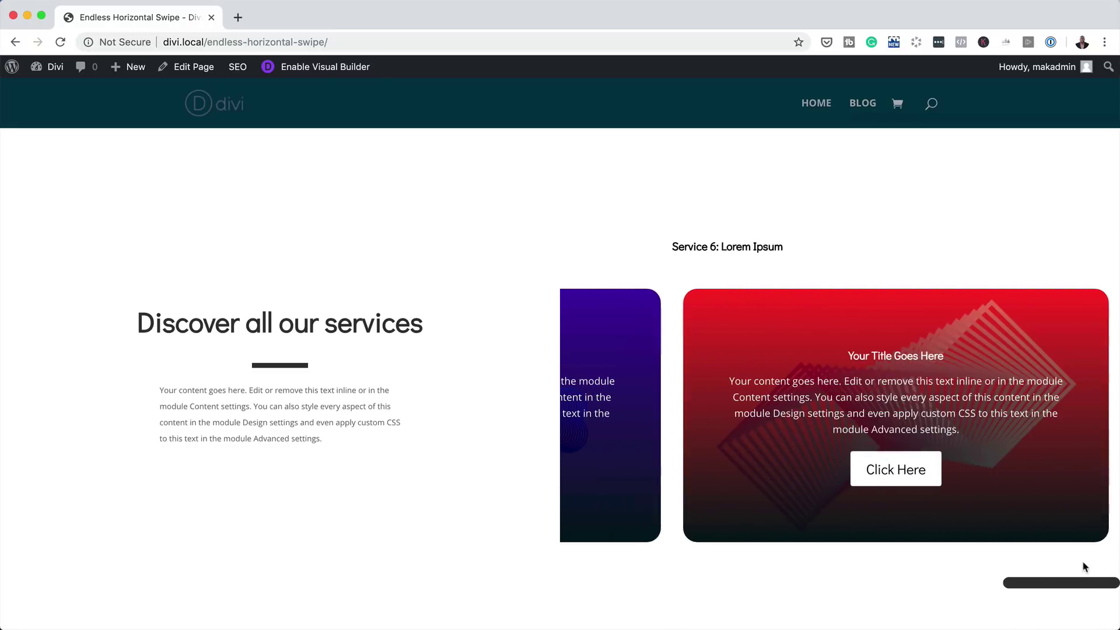